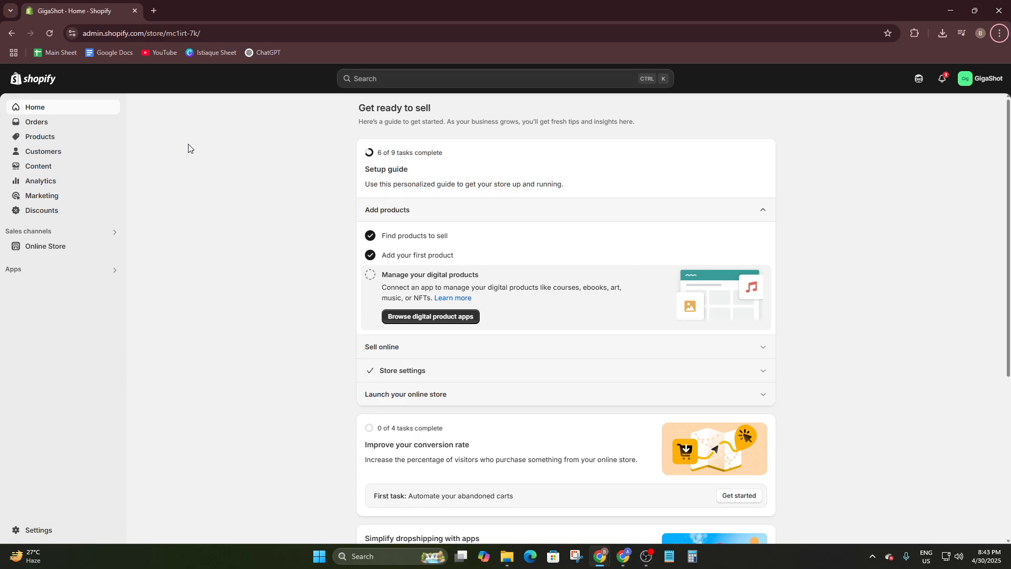
- Open the store's app and sales channel settings and go to the Shopify App Store
click(9, 273)
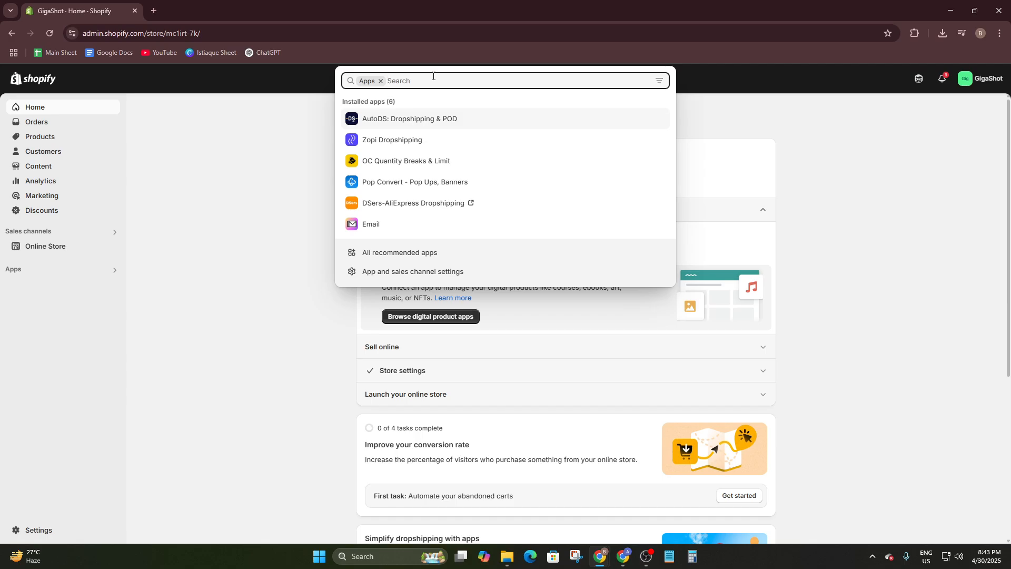
click(399, 271)
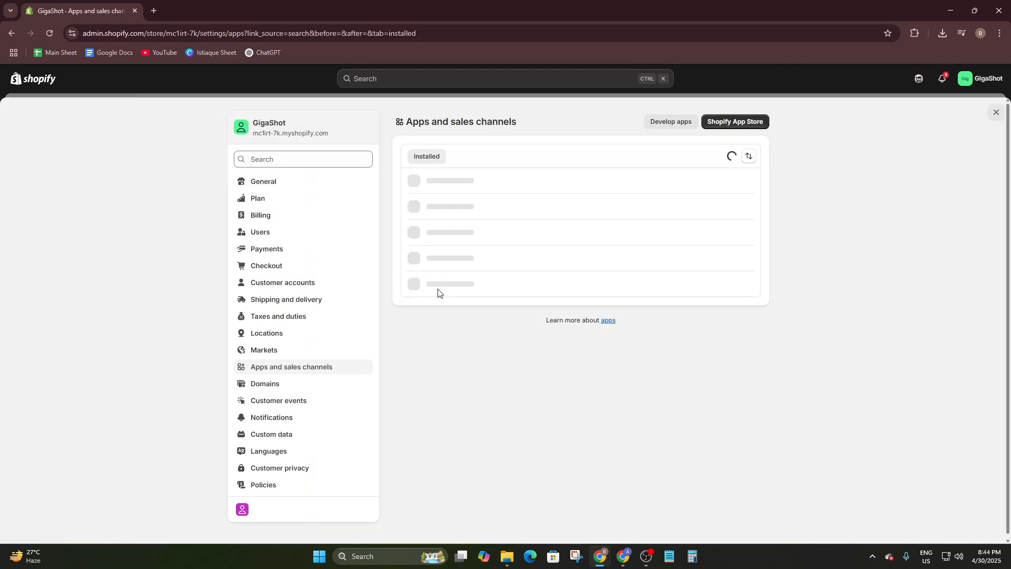
click(724, 125)
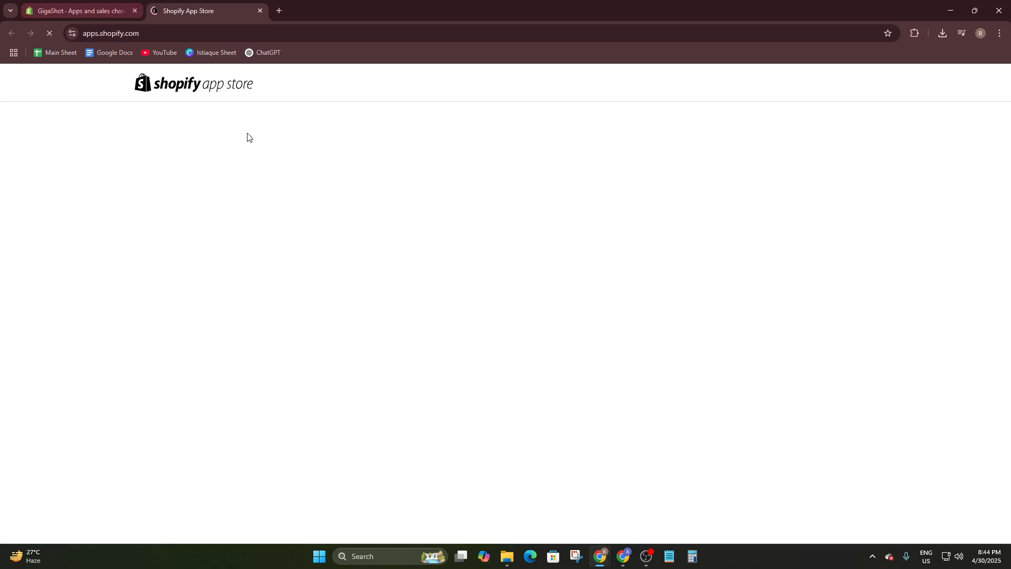
- Search the app store for "pagefly" and open the PageFly Landing Page Builder listing
click(470, 85)
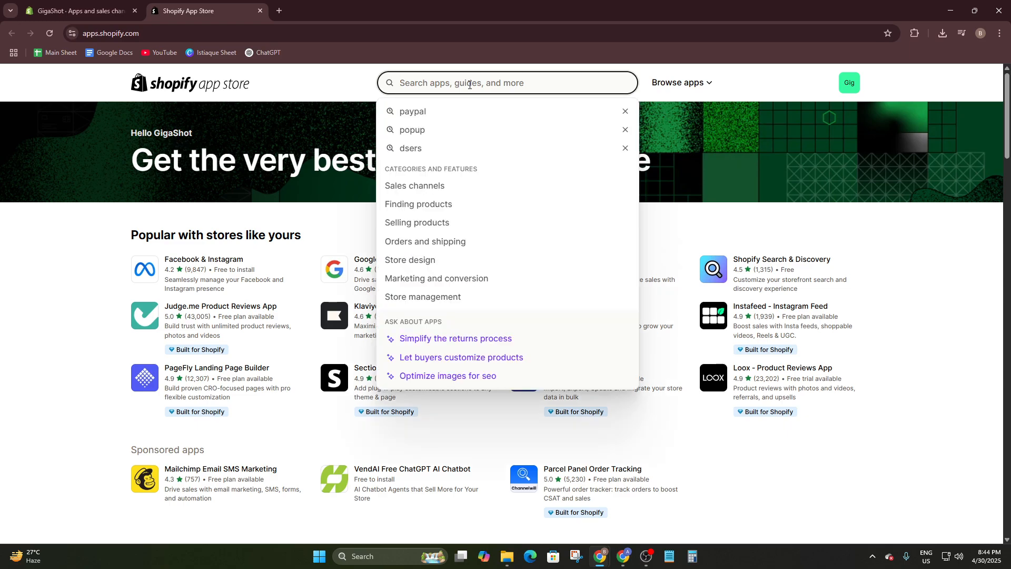
text(pagefly)
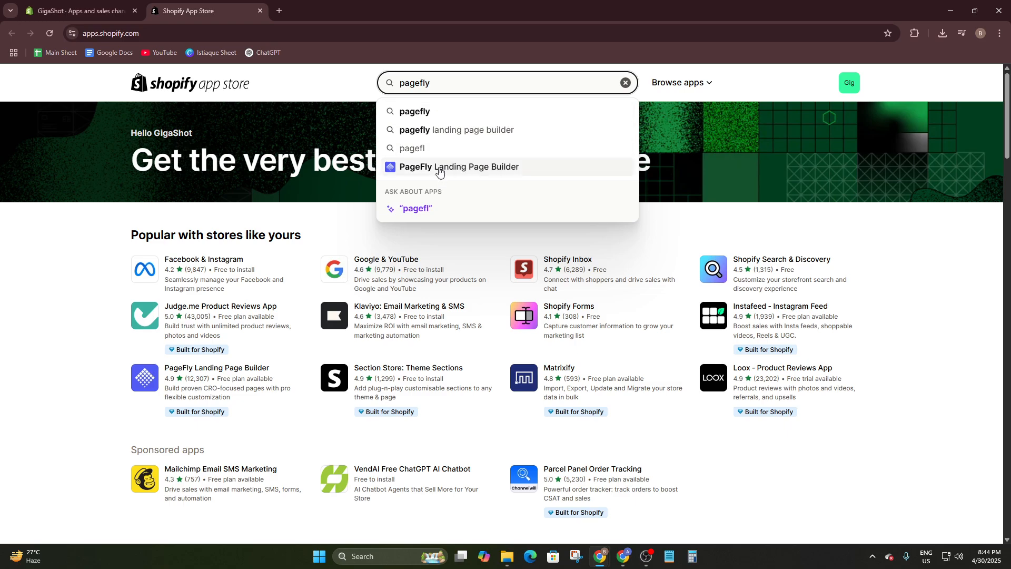
click(440, 172)
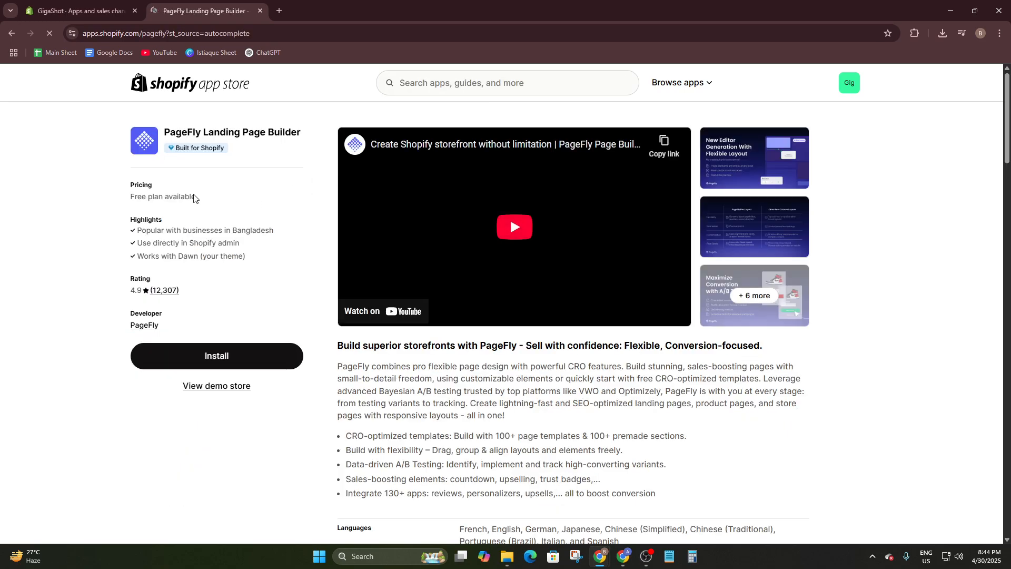
- Check the PageFly listing's features and pricing plans, and install the app on the store with the requested data access
mouse_move(177, 146)
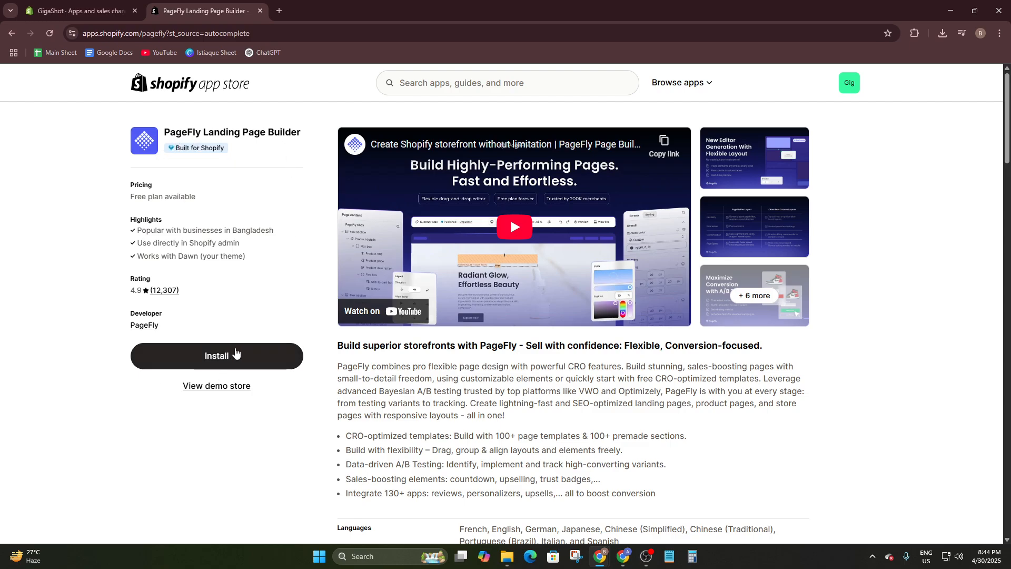
scroll(721, 351, down, 4)
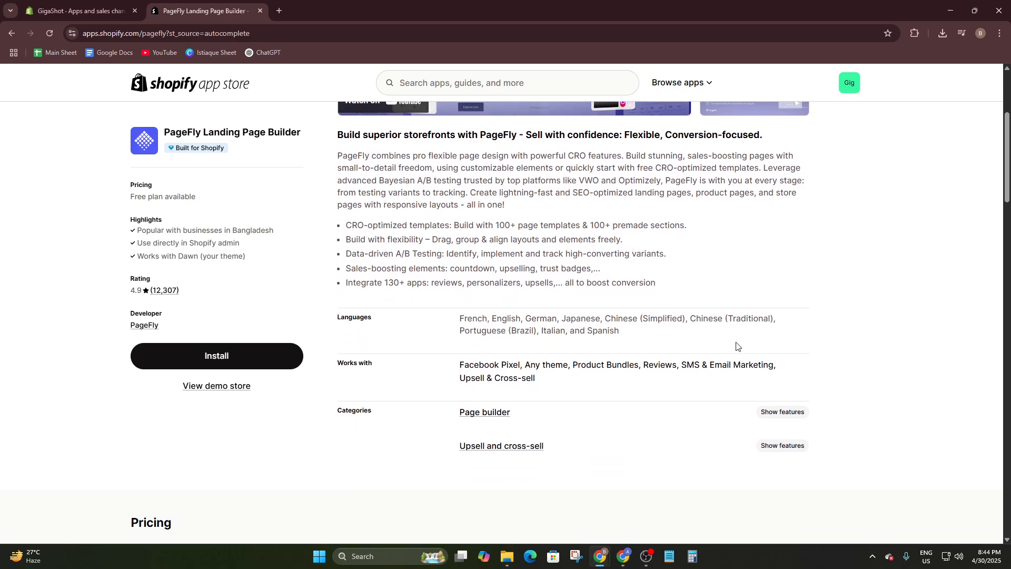
scroll(735, 345, down, 1)
scroll(459, 231, up, 5)
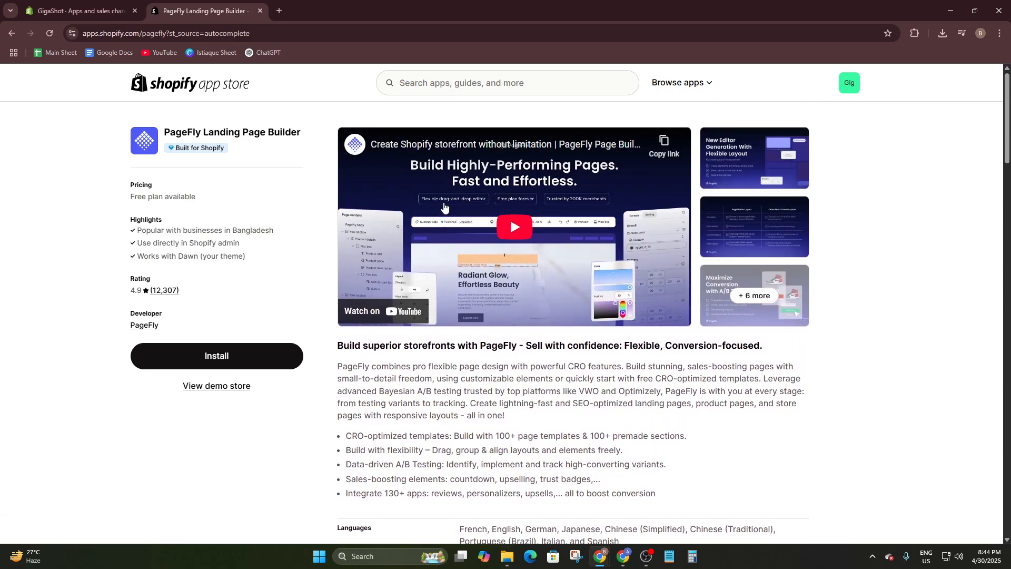
scroll(440, 211, down, 5)
scroll(436, 214, down, 4)
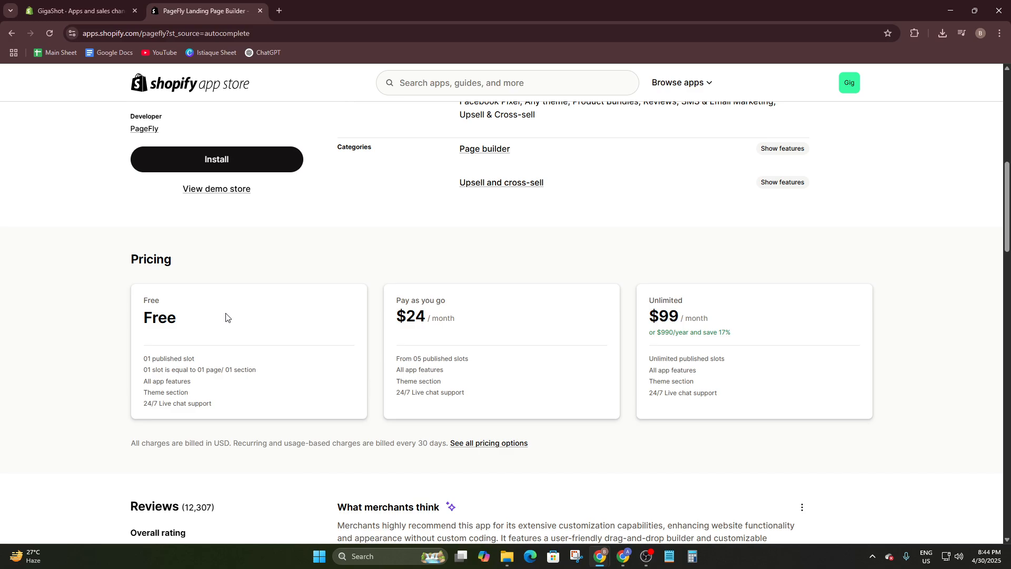
scroll(232, 343, up, 10)
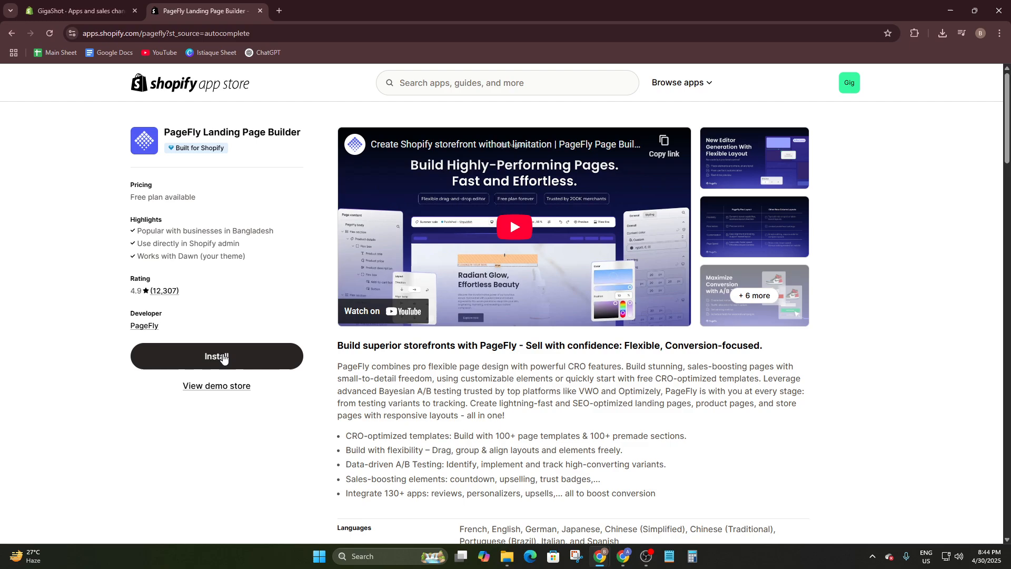
click(234, 361)
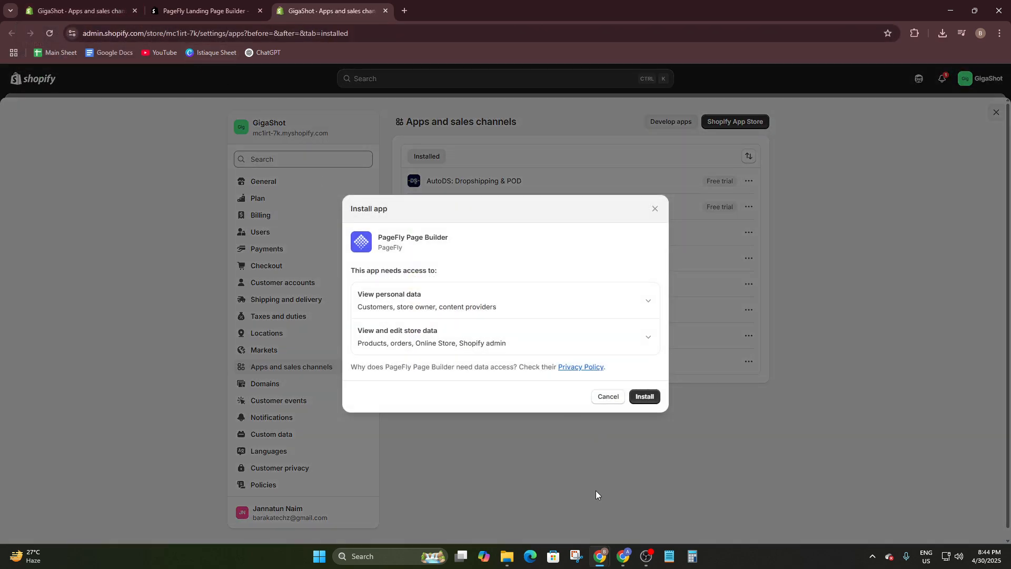
click(647, 396)
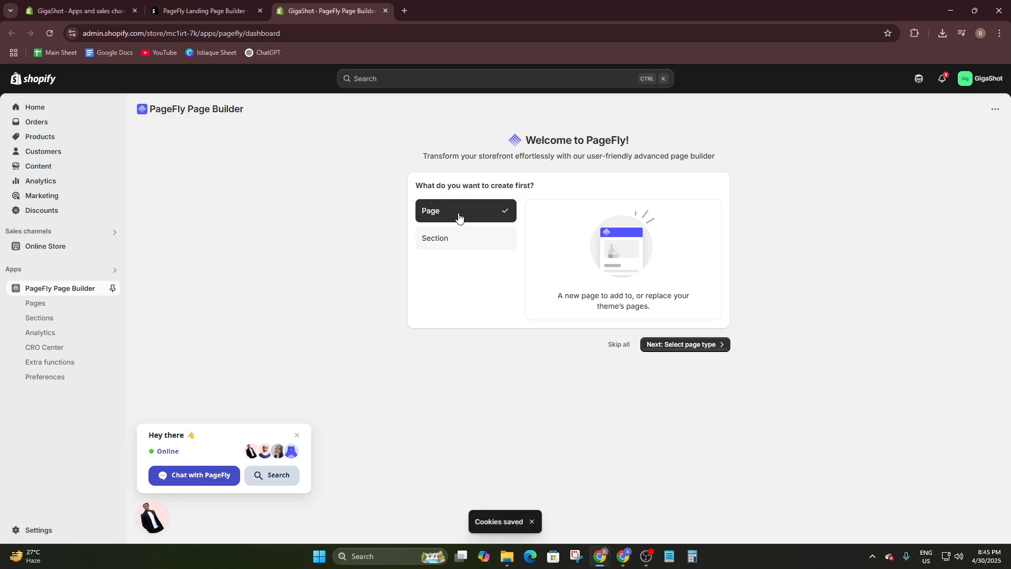
- Start a first page of the type Regular page in PageFly and dismiss the chat, CRO feedback and A/B testing pop-ups
click(683, 346)
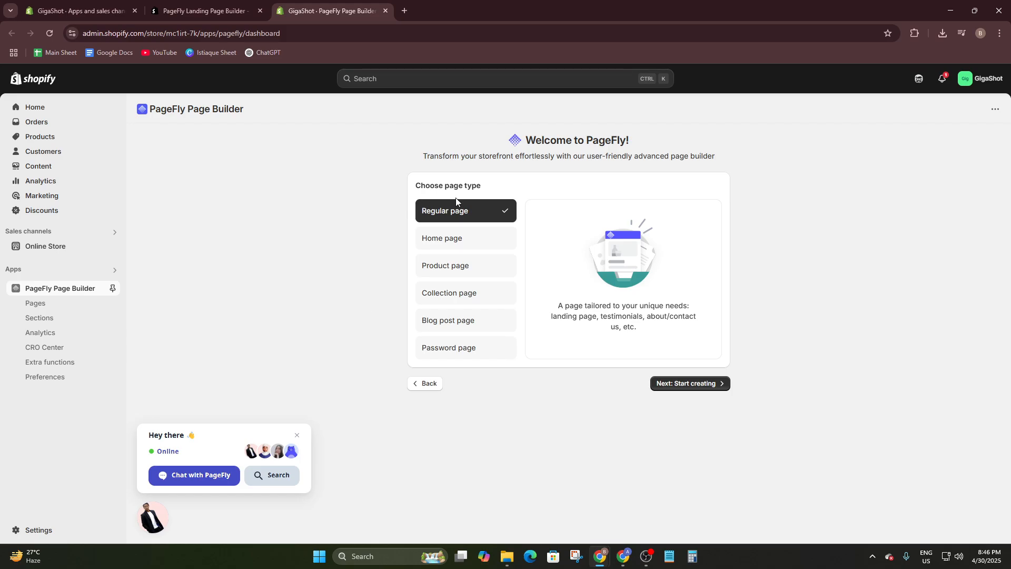
click(689, 387)
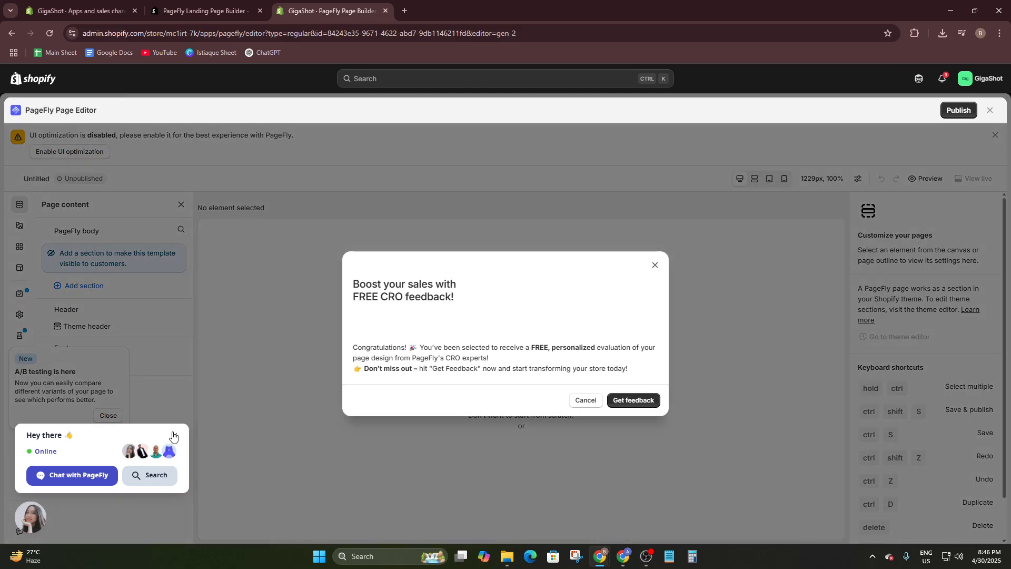
click(175, 435)
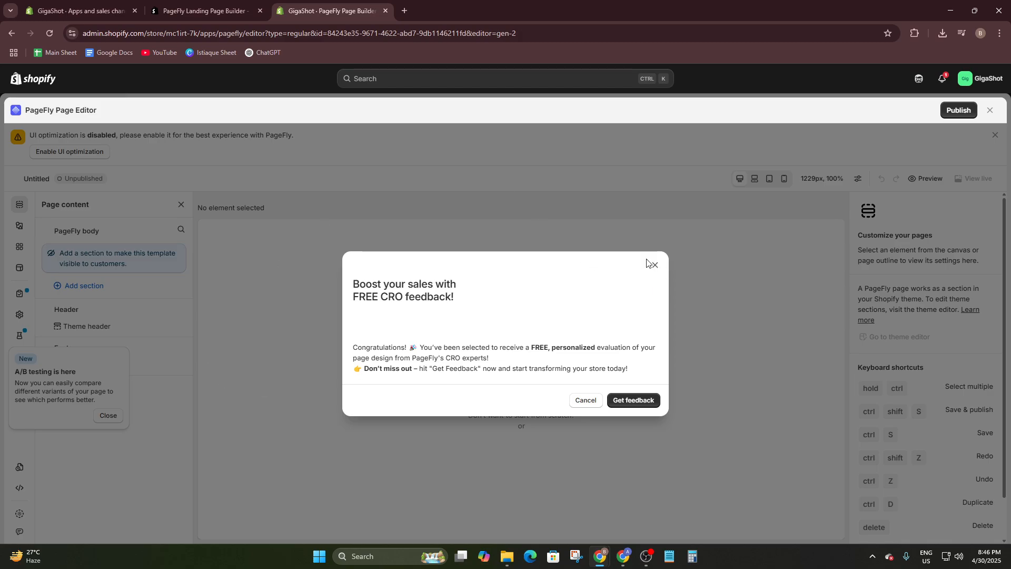
click(586, 400)
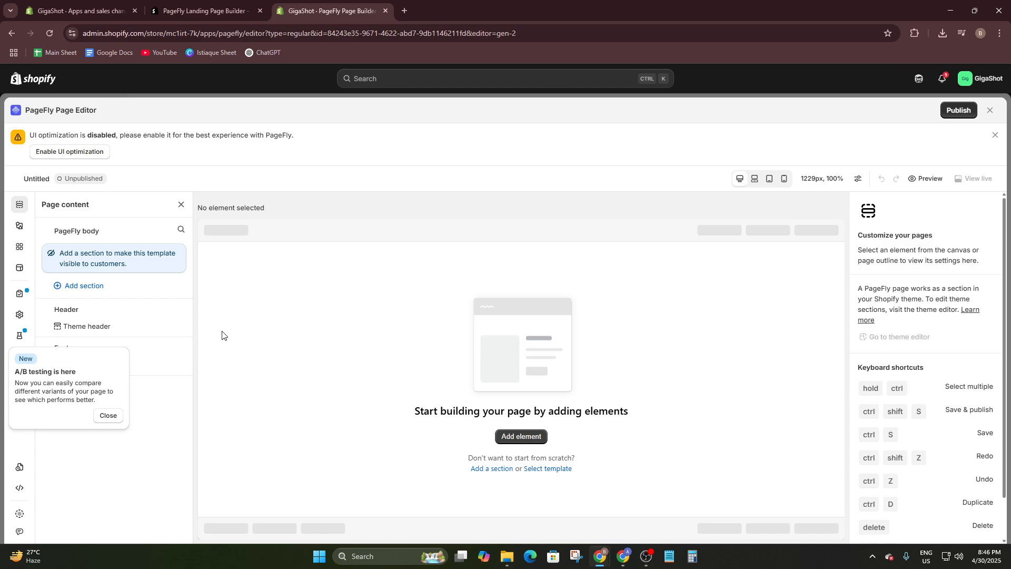
click(98, 419)
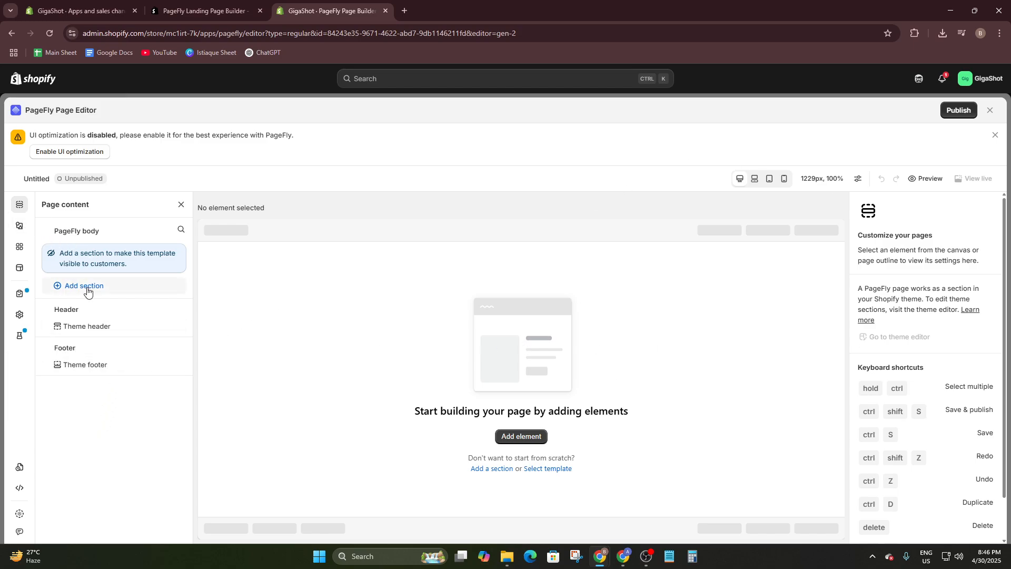
- Look at the available page elements and close the blank page's editor without adding anything
click(517, 441)
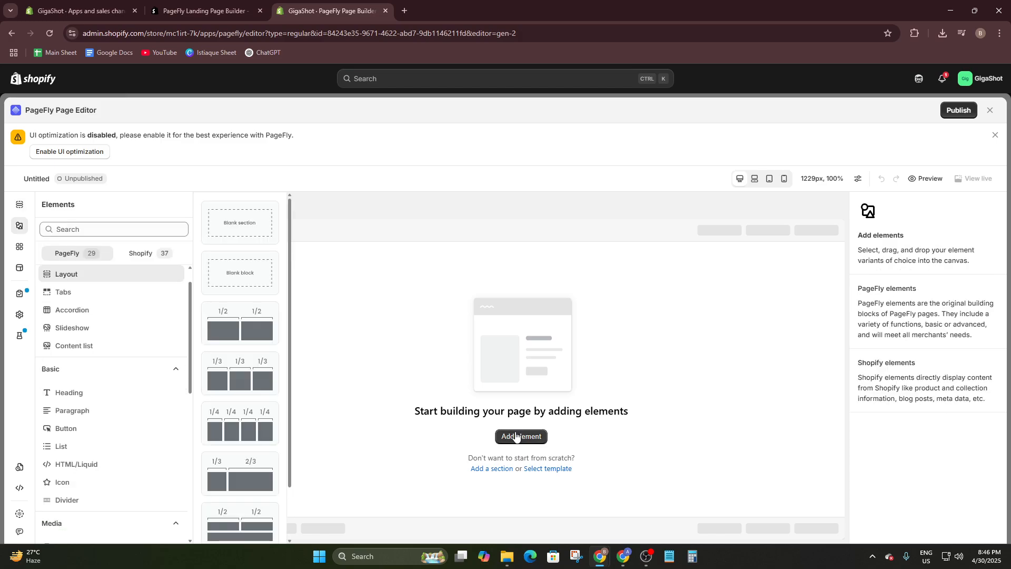
click(442, 342)
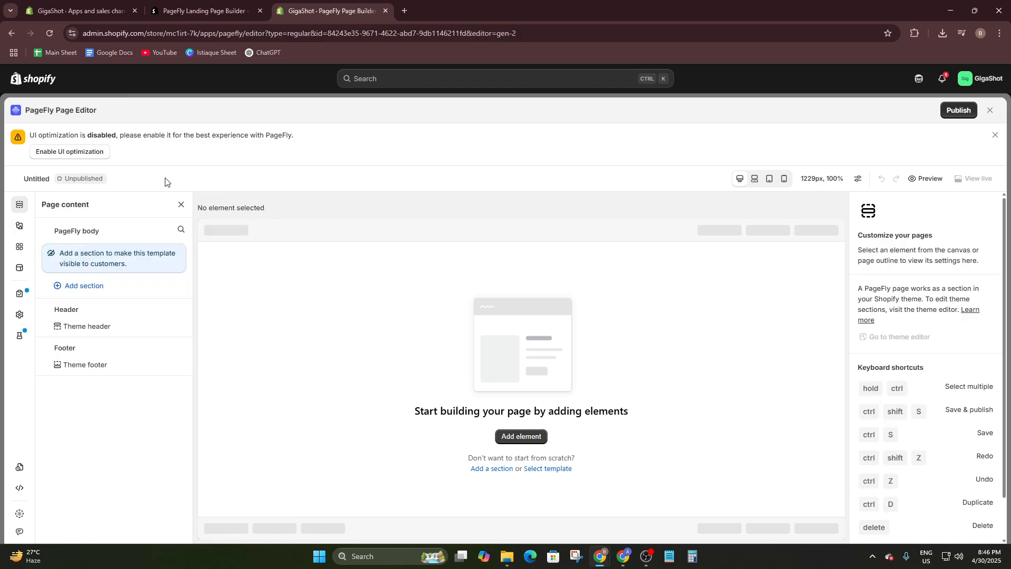
click(991, 110)
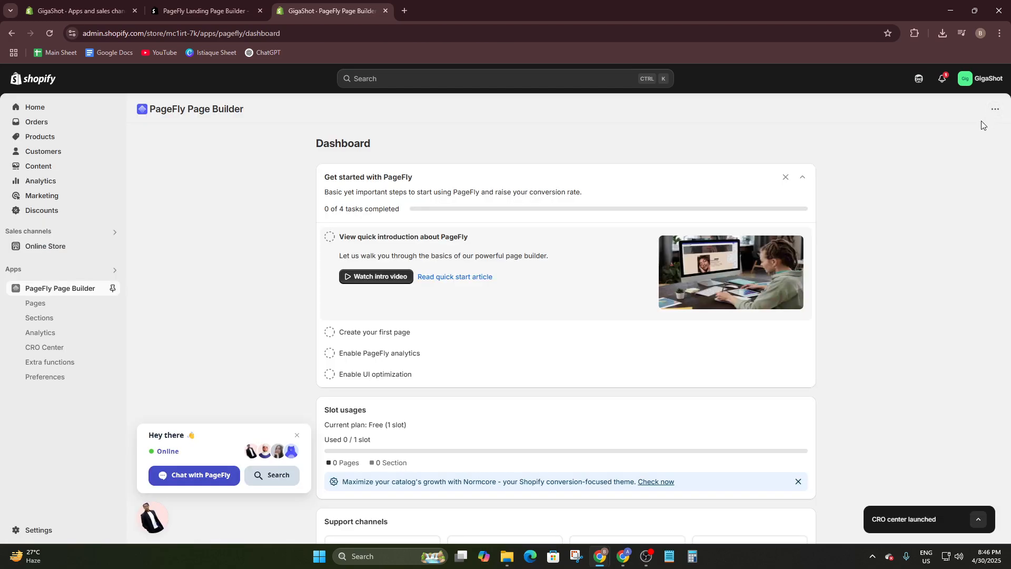
- Create a Regular page from a template in PageFly's page list and decline the free CRO feedback offer
click(35, 303)
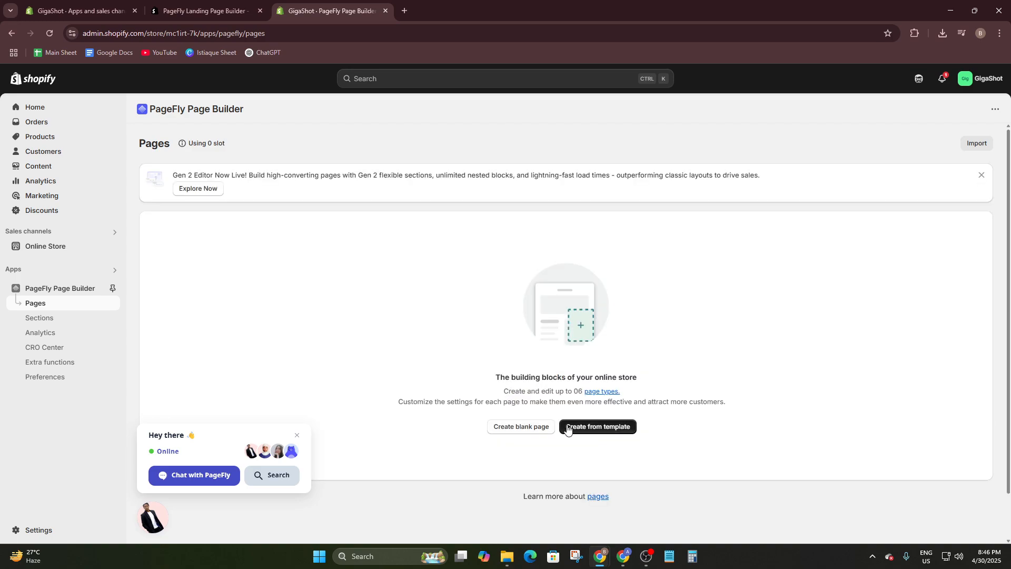
click(586, 432)
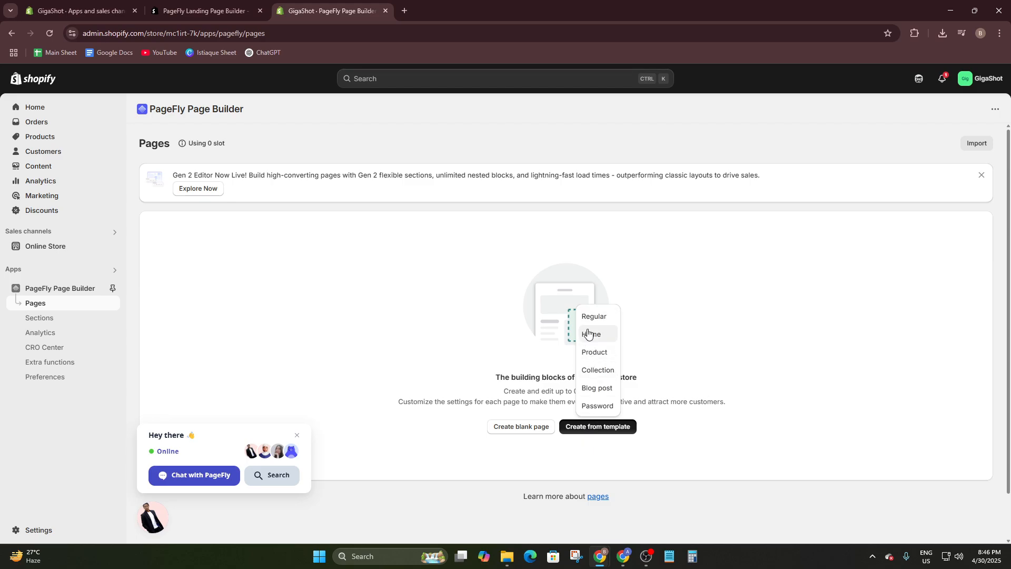
click(590, 318)
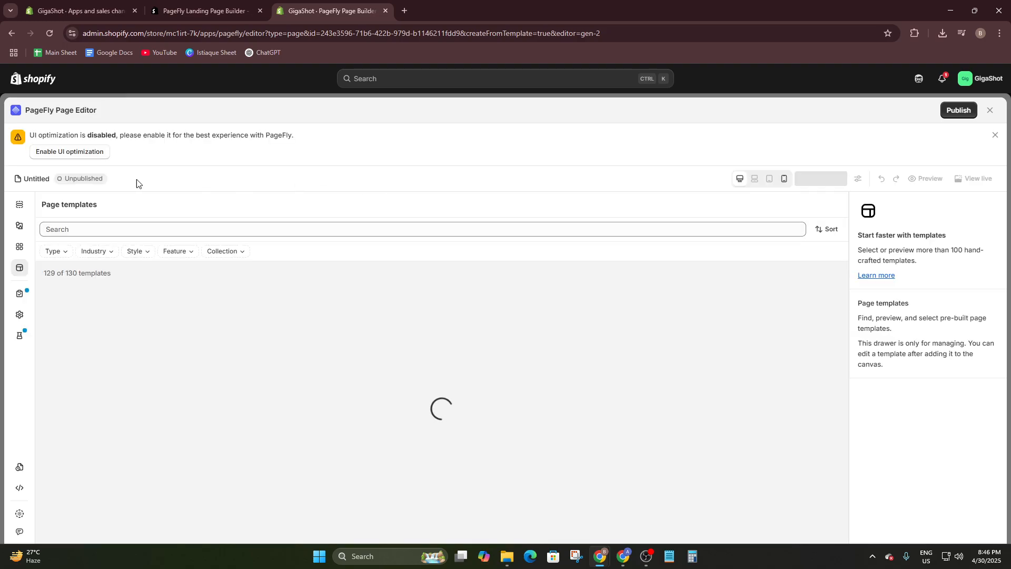
scroll(330, 328, down, 2)
scroll(357, 383, up, 2)
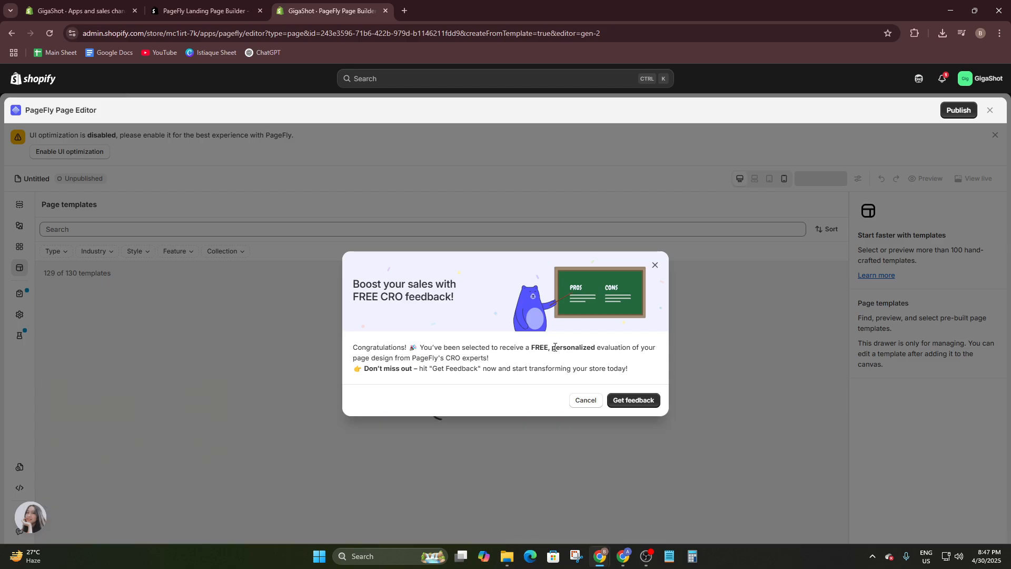
click(578, 401)
- Return to the store admin's home and view the live online store's home page with its banner and featured products
click(85, 11)
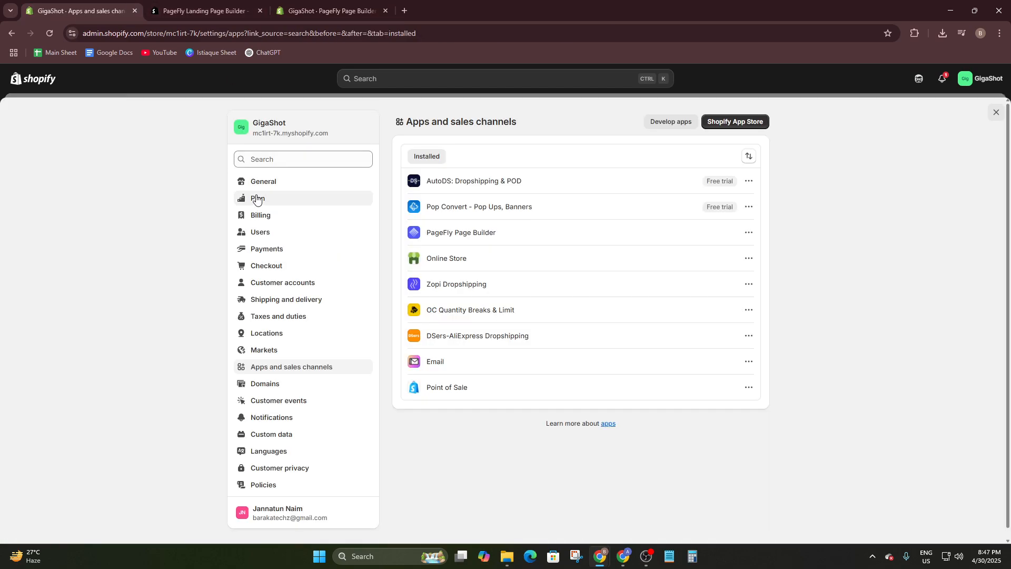
click(47, 86)
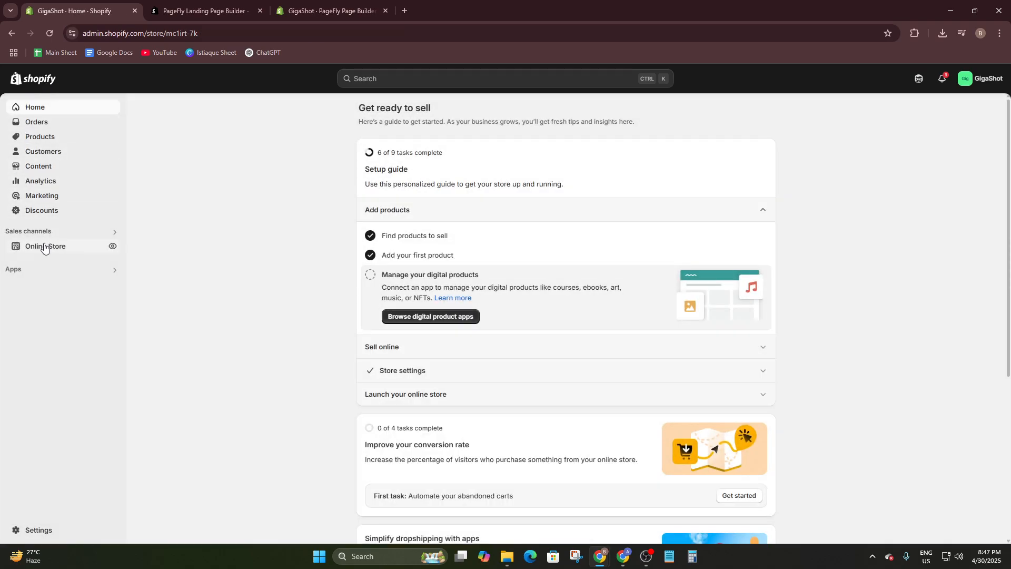
click(112, 246)
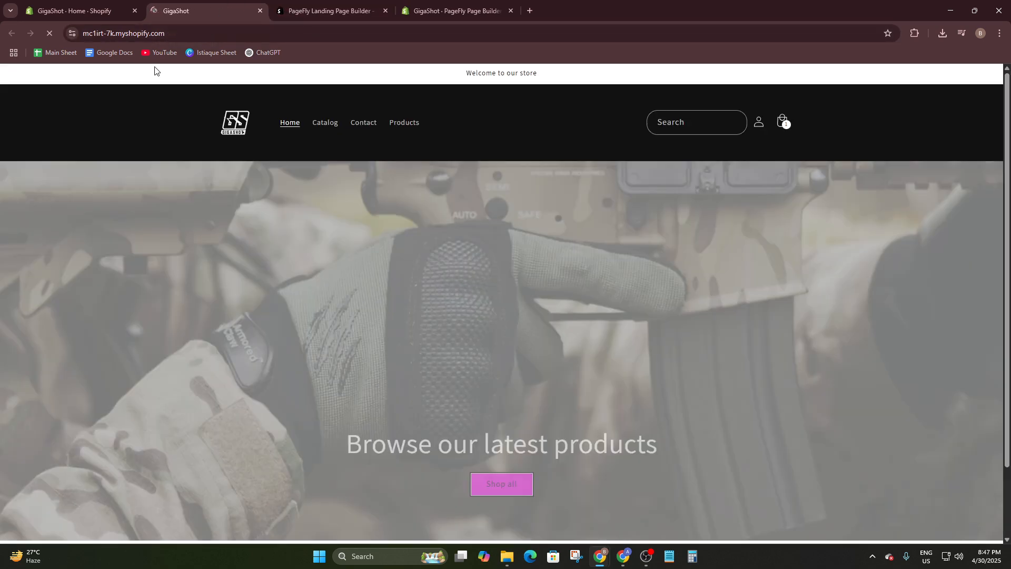
scroll(343, 142, down, 8)
scroll(340, 141, up, 8)
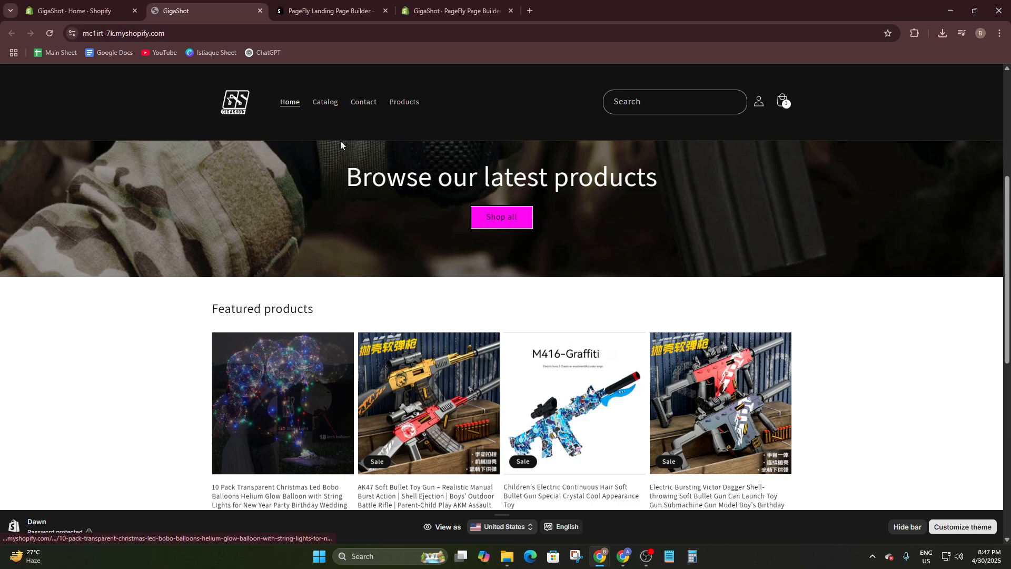
- Return to the PageFly template library and filter the page templates by the type Landing page
click(453, 10)
scroll(387, 320, down, 5)
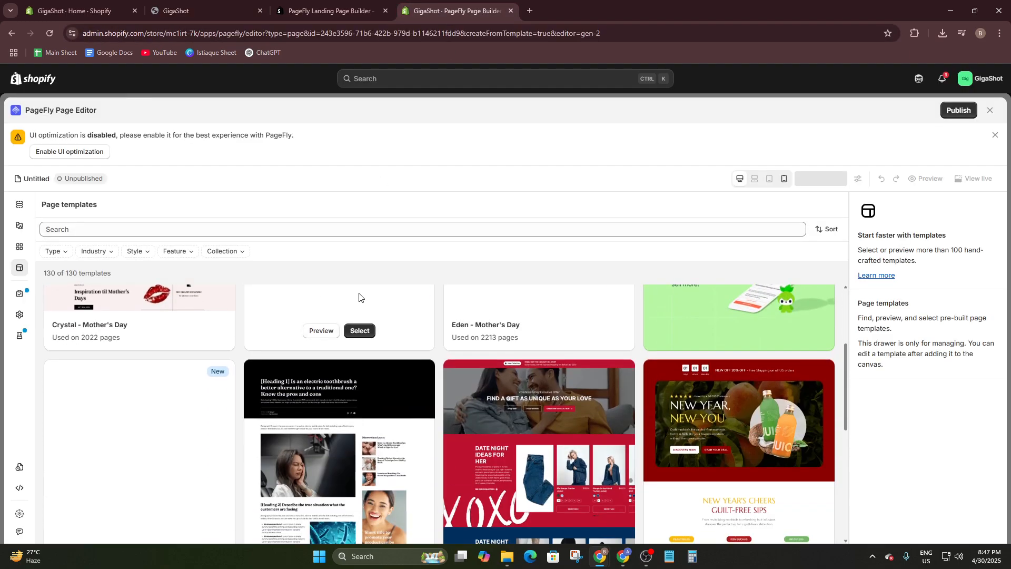
scroll(387, 316, down, 3)
scroll(377, 365, up, 5)
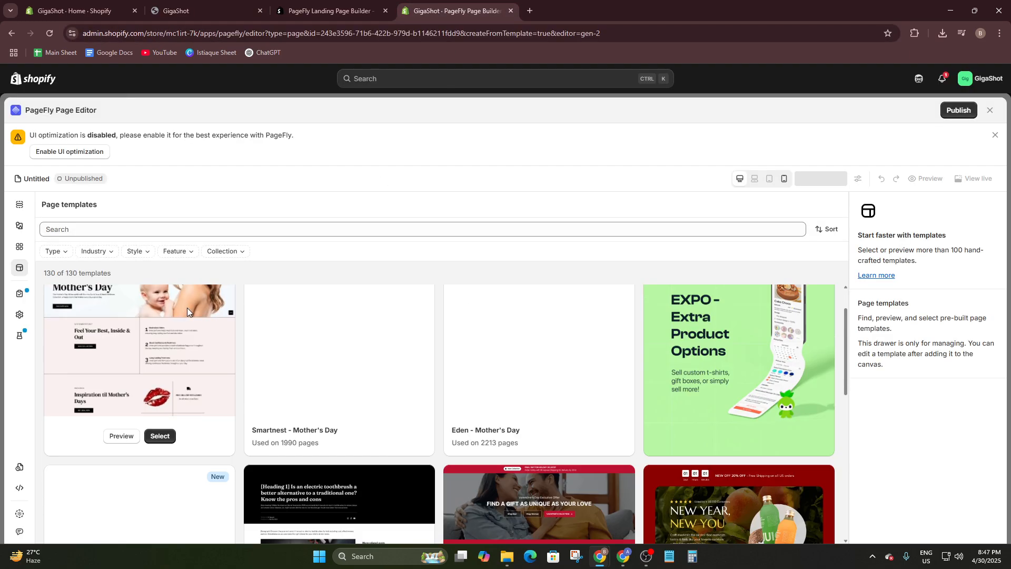
click(60, 254)
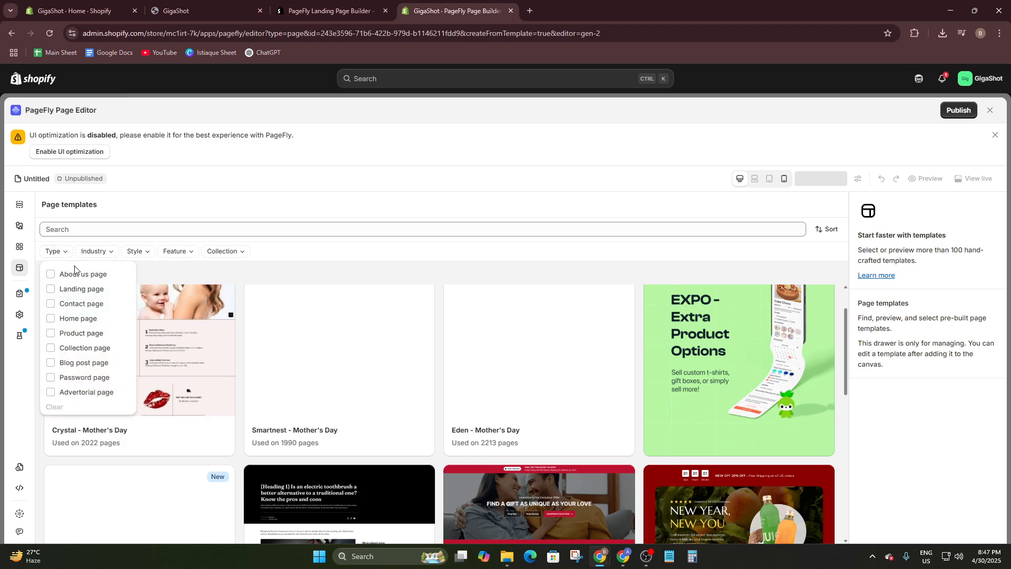
click(51, 290)
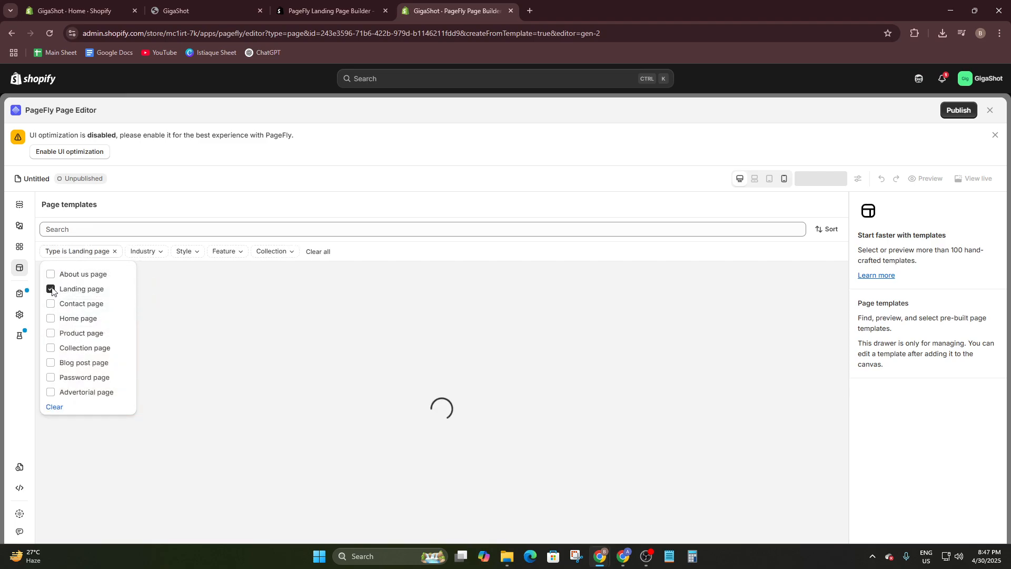
click(151, 266)
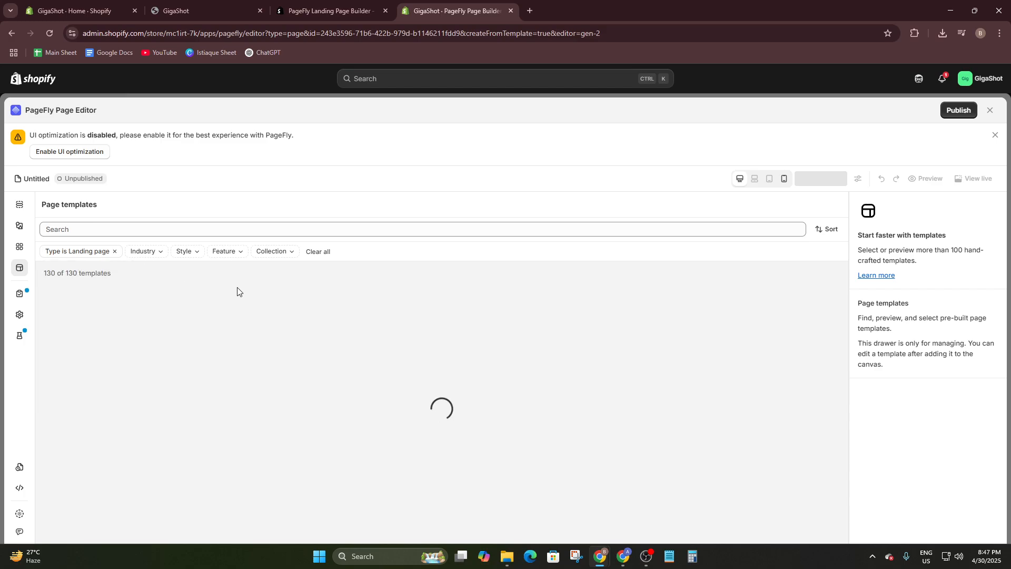
click(147, 255)
click(184, 251)
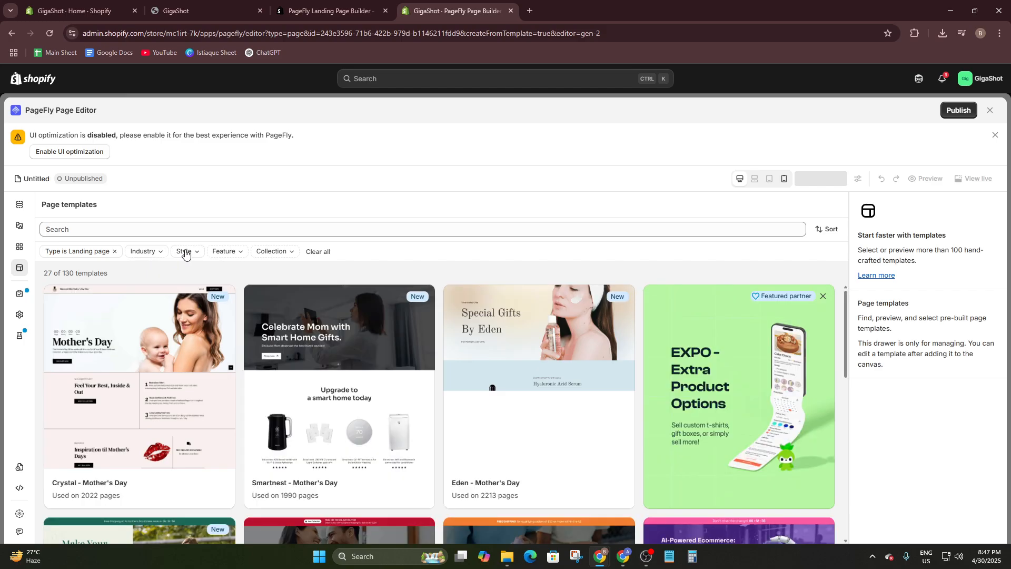
- Check the Style and Feature filters and examine the seasonal landing page templates in the library
click(187, 252)
click(196, 253)
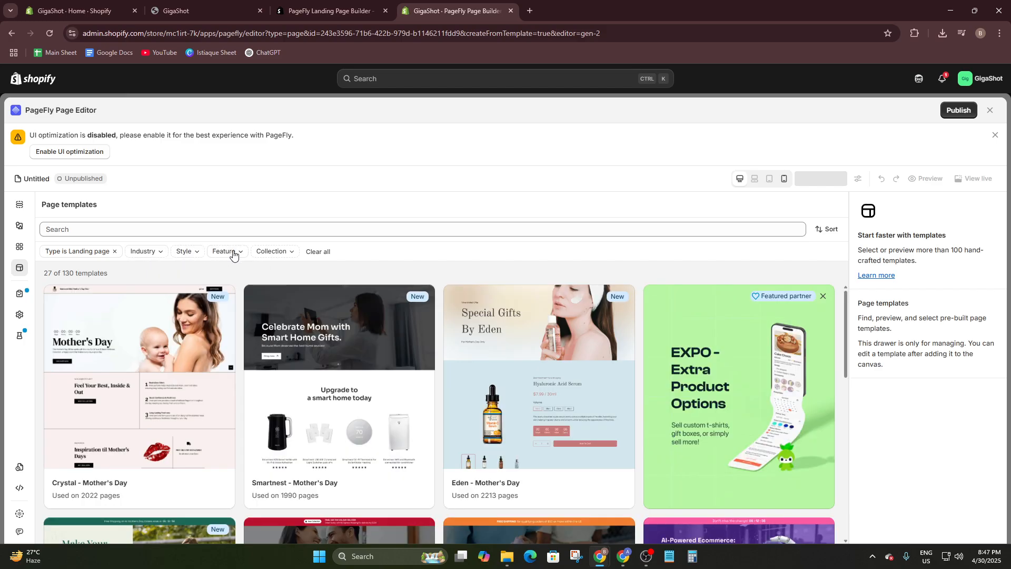
click(234, 253)
click(233, 253)
scroll(369, 337, down, 4)
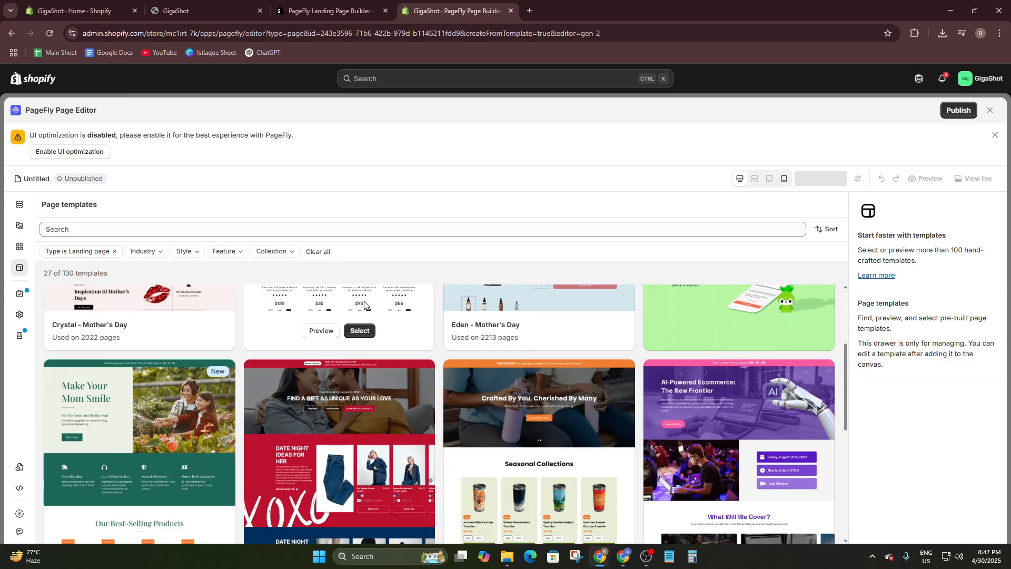
scroll(413, 377, up, 4)
scroll(416, 375, down, 6)
scroll(417, 371, down, 3)
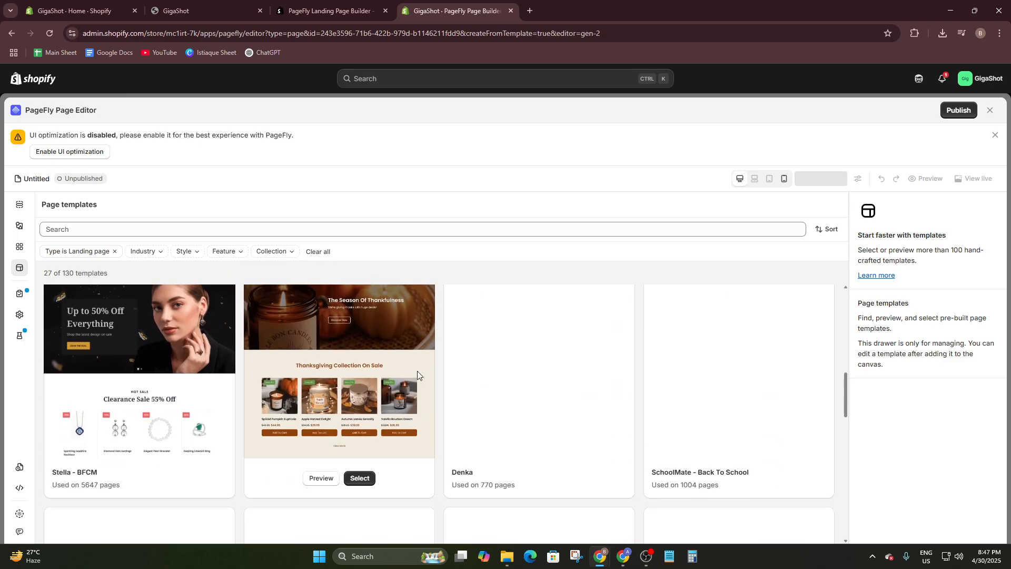
scroll(417, 371, up, 3)
scroll(417, 370, down, 6)
scroll(417, 373, up, 5)
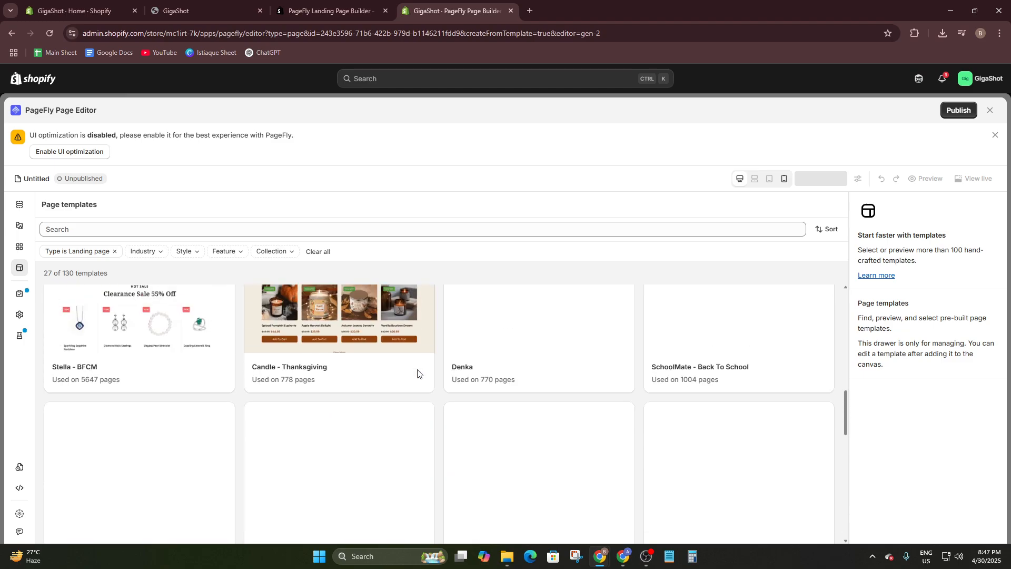
scroll(587, 354, down, 5)
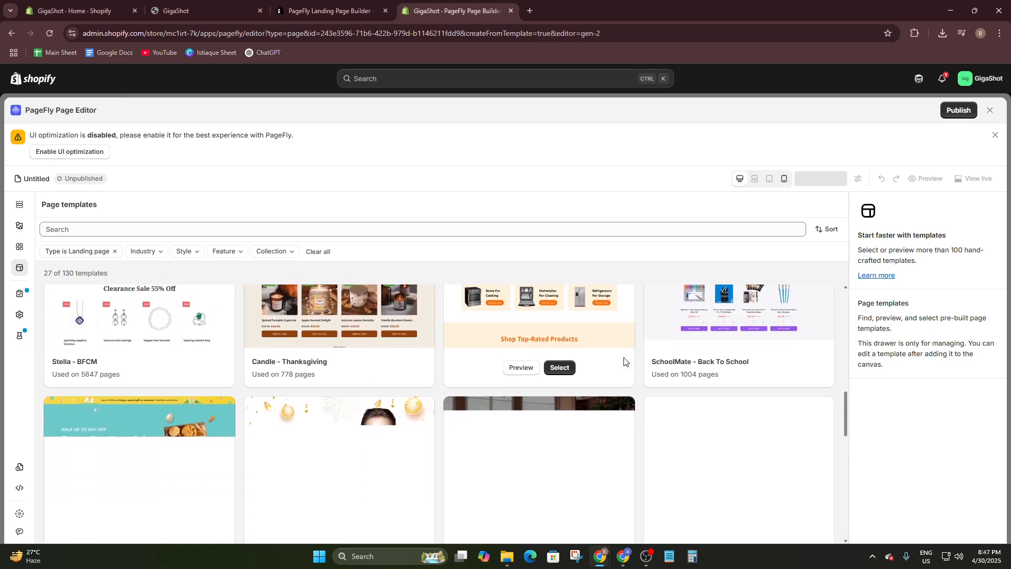
scroll(467, 411, up, 1)
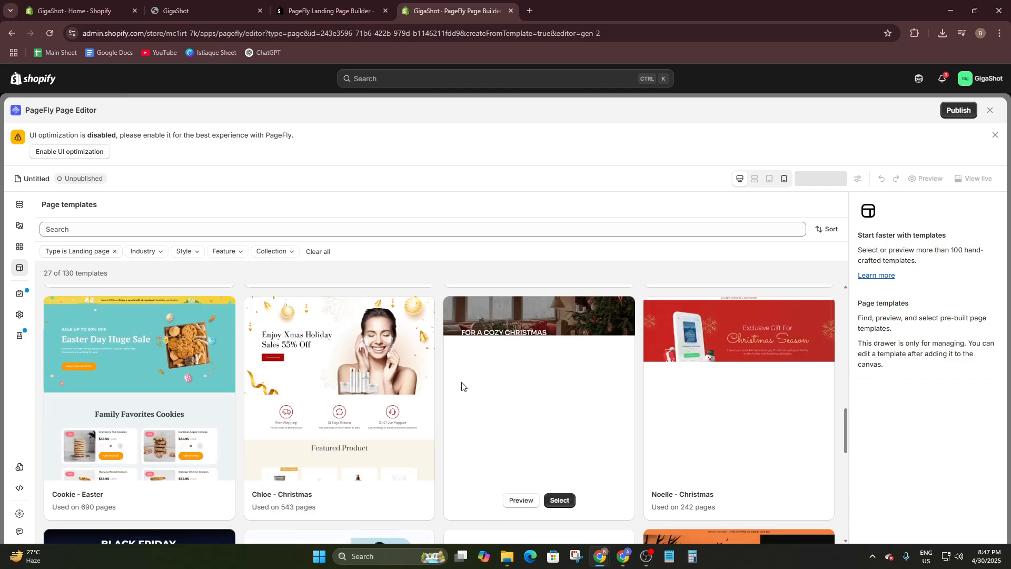
mouse_move(672, 412)
scroll(673, 413, down, 5)
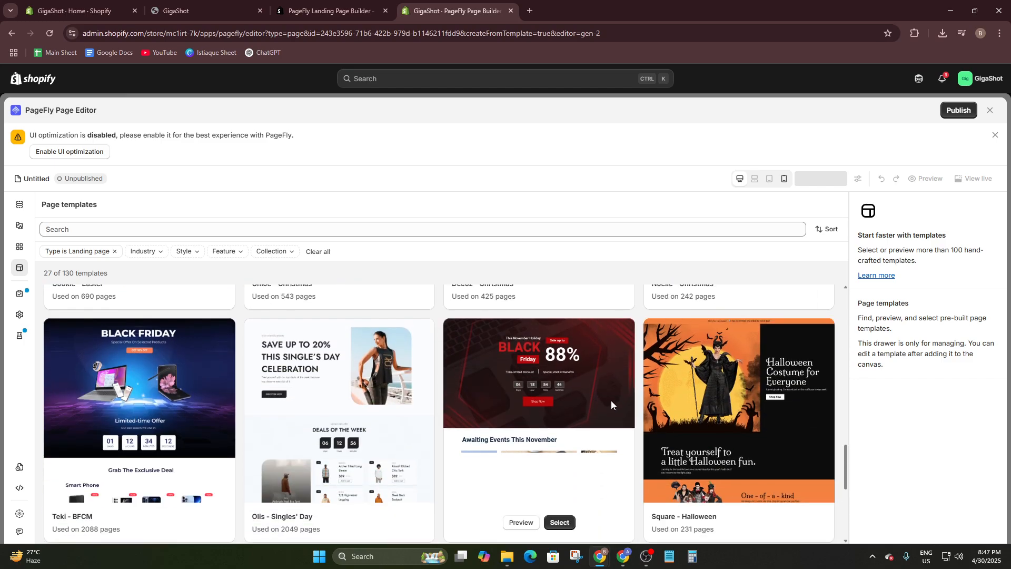
scroll(579, 381, up, 1)
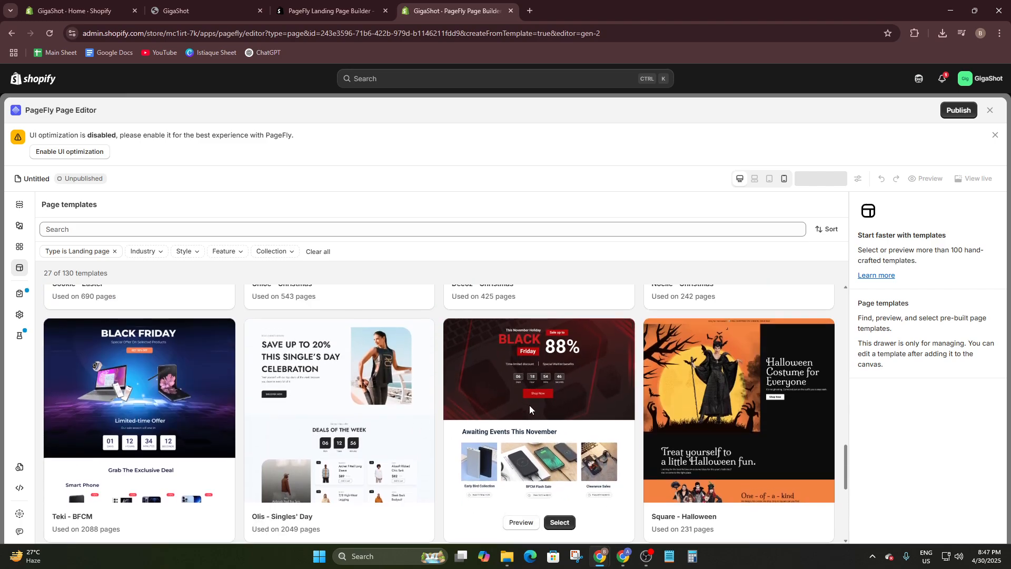
scroll(529, 407, down, 3)
scroll(527, 409, up, 3)
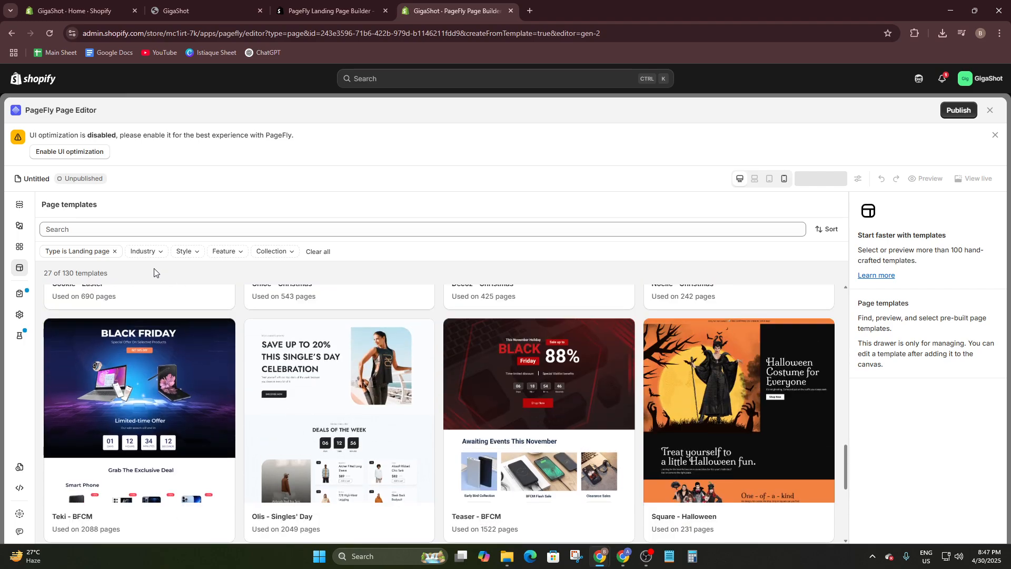
- Look over the Industry filter's options and the remaining landing page templates at the end of the list
click(143, 258)
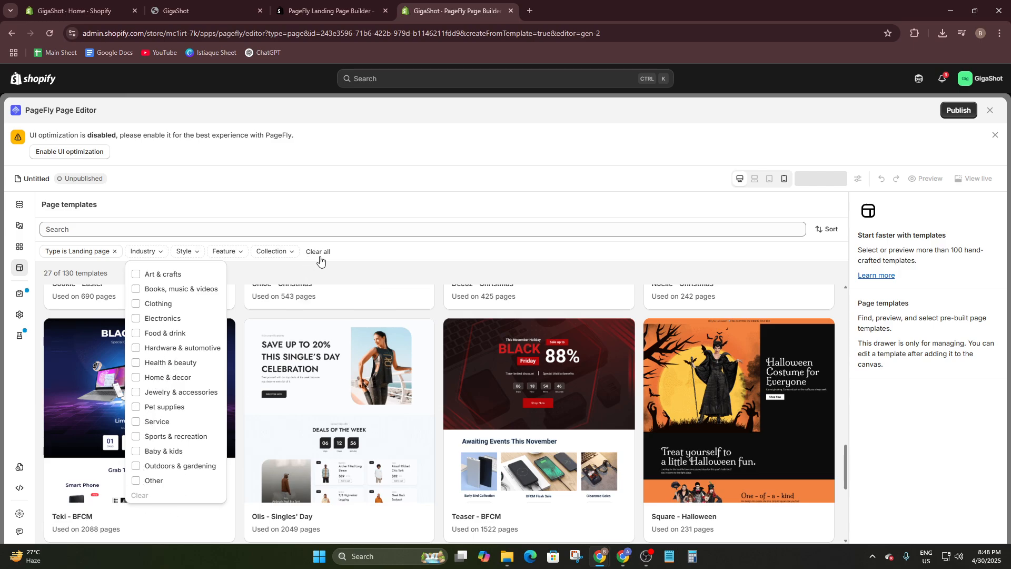
click(395, 252)
scroll(472, 373, down, 5)
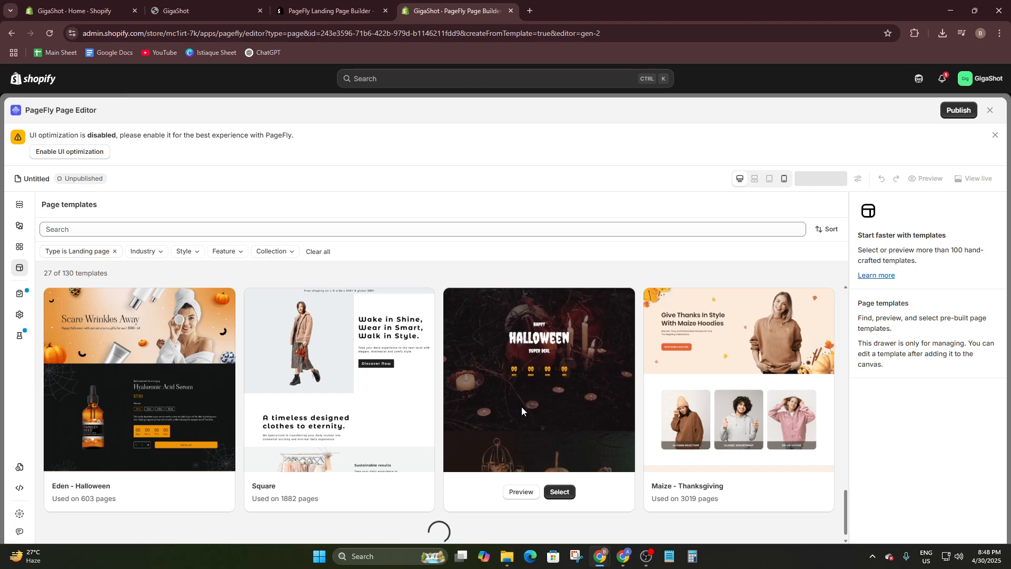
scroll(522, 407, down, 3)
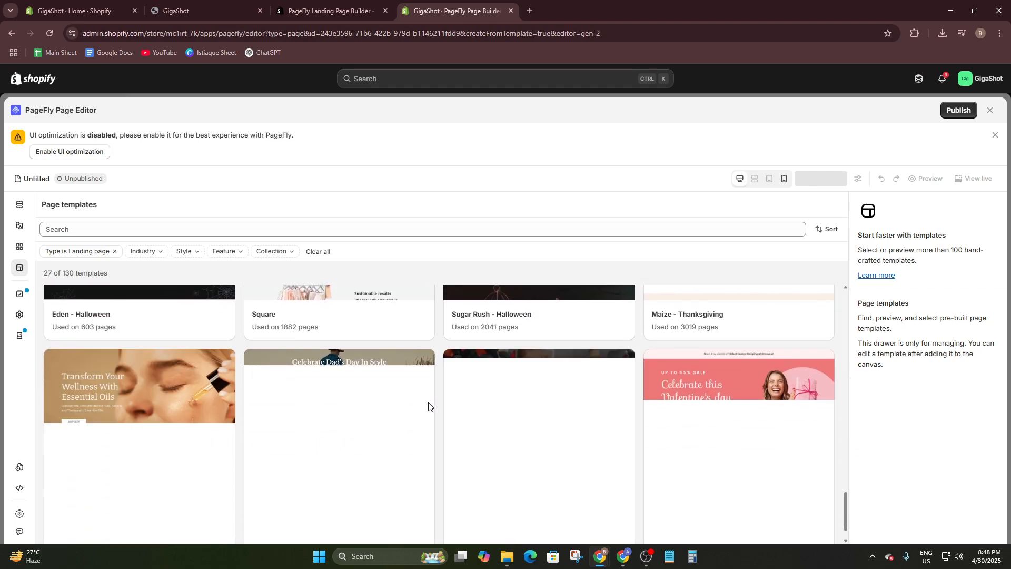
scroll(463, 421, down, 1)
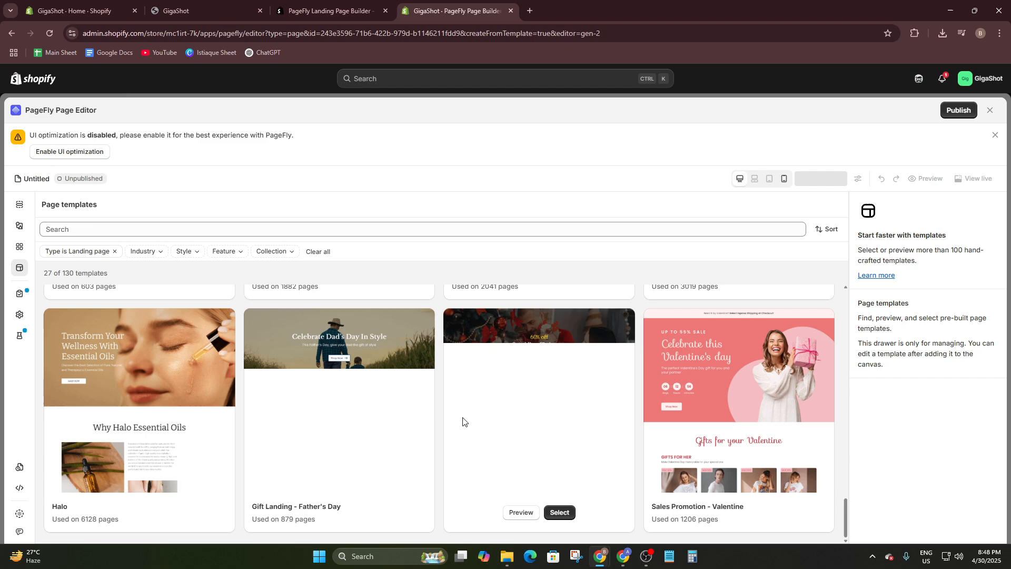
- Load the Teaser - BFCM template into the page editor and block the site's clipboard access request
scroll(463, 421, up, 8)
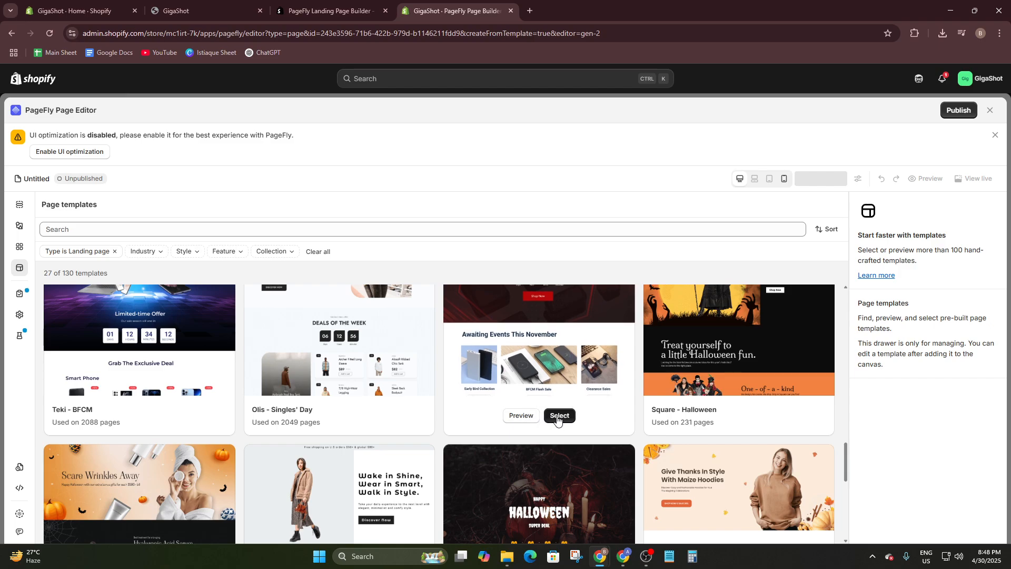
click(554, 416)
scroll(486, 358, down, 3)
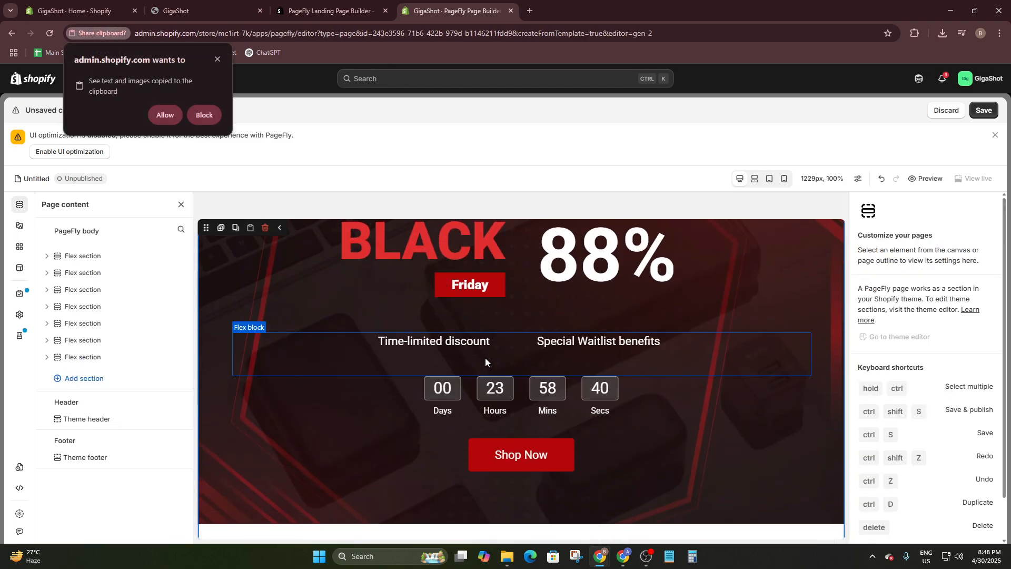
scroll(486, 358, up, 3)
click(718, 267)
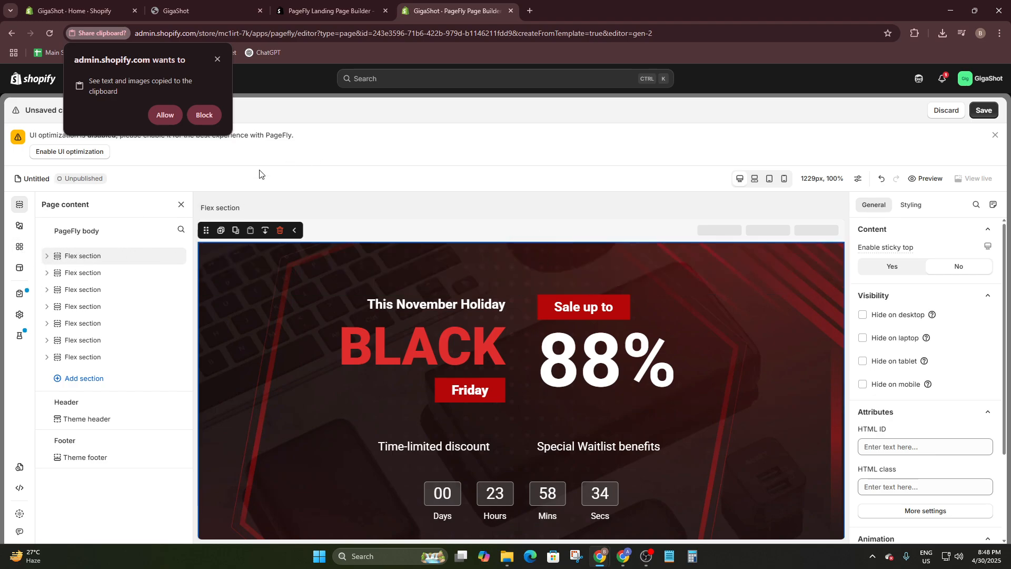
click(200, 112)
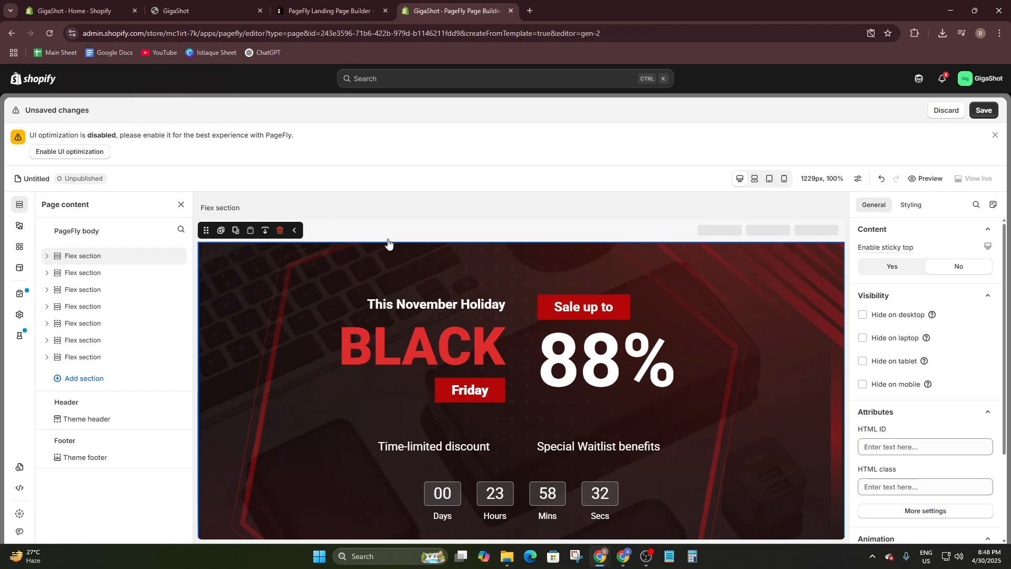
- Inspect the Black Friday hero section's nested blocks and its visibility, attribute and animation settings
click(731, 357)
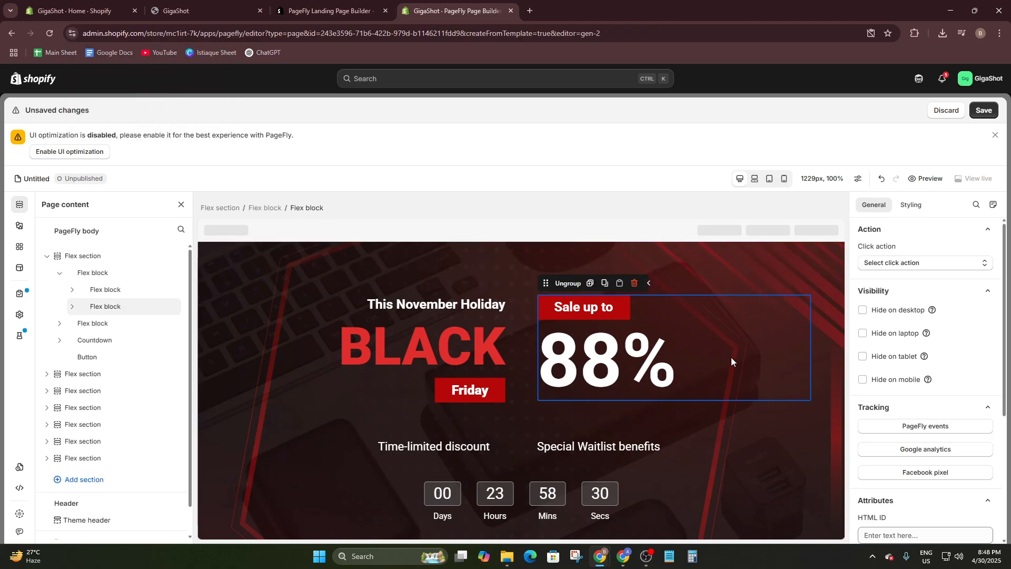
click(442, 331)
click(219, 380)
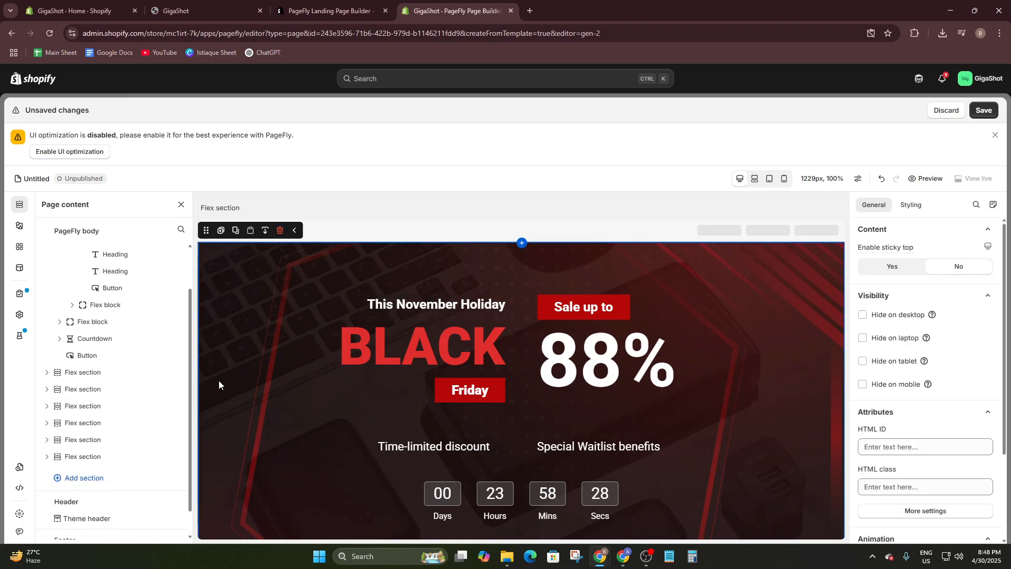
scroll(703, 381, down, 6)
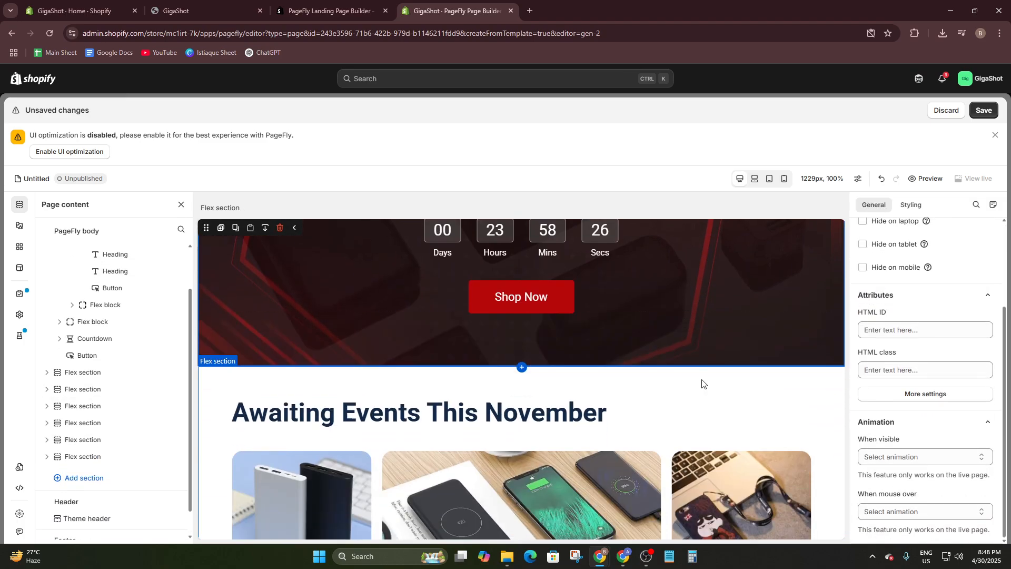
scroll(702, 379, up, 3)
scroll(702, 380, down, 1)
scroll(701, 380, up, 3)
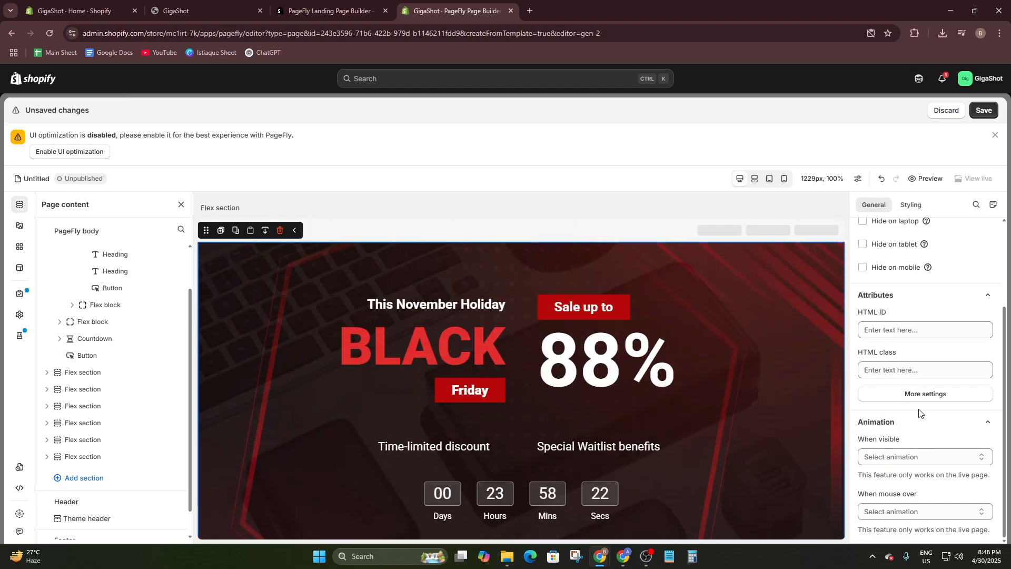
scroll(906, 352, up, 2)
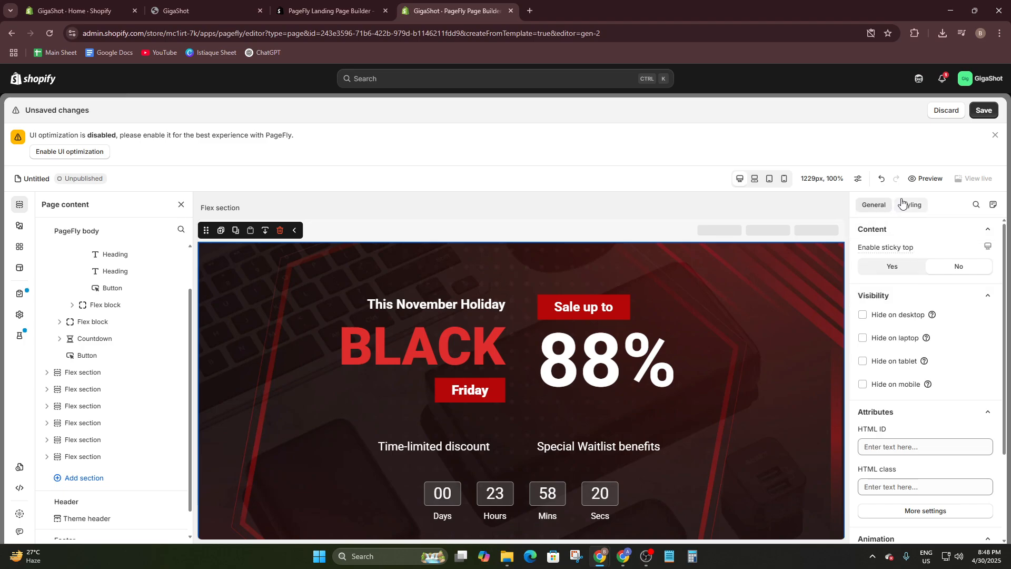
- Replace the hero section's background image with miro_painted_gun2-800x500 from the image library
scroll(895, 271, down, 2)
scroll(898, 292, down, 1)
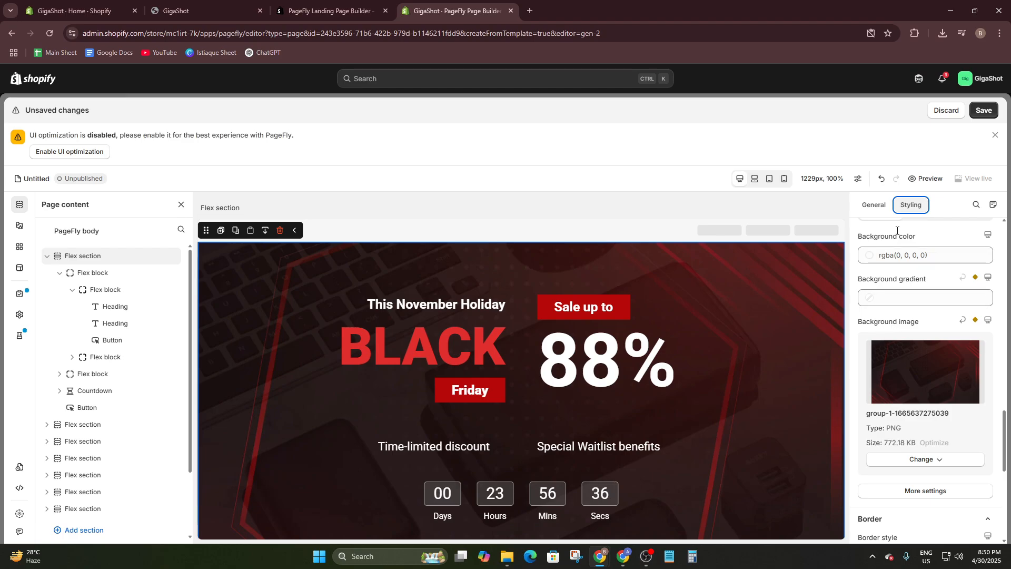
scroll(911, 348, down, 1)
scroll(915, 360, up, 1)
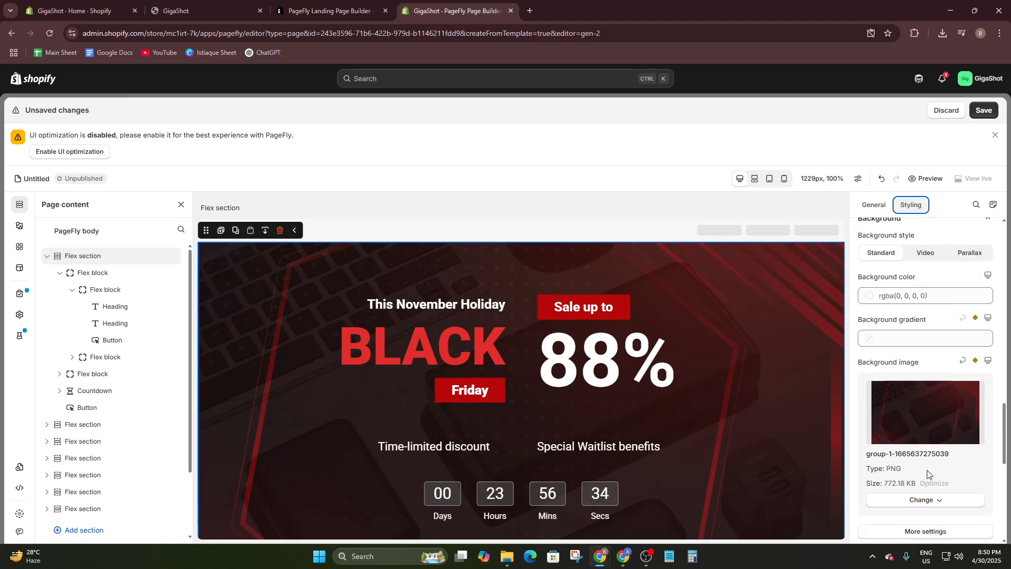
scroll(916, 359, down, 1)
click(907, 407)
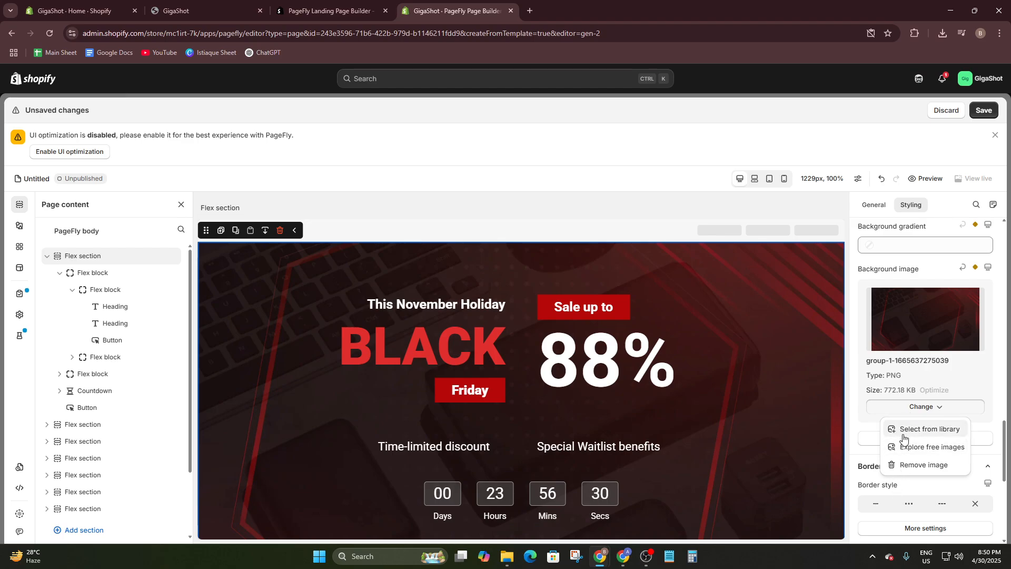
click(924, 431)
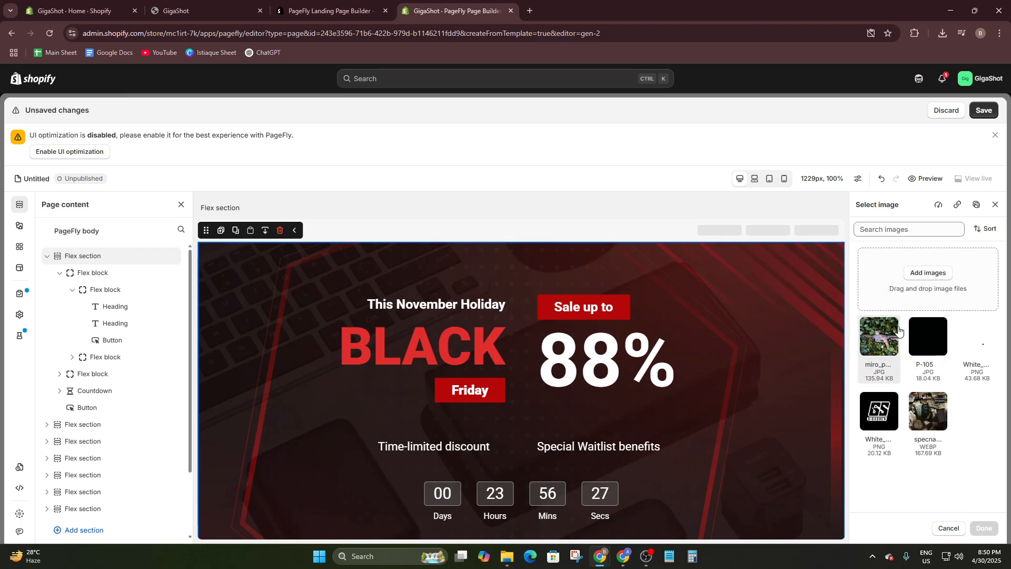
click(884, 340)
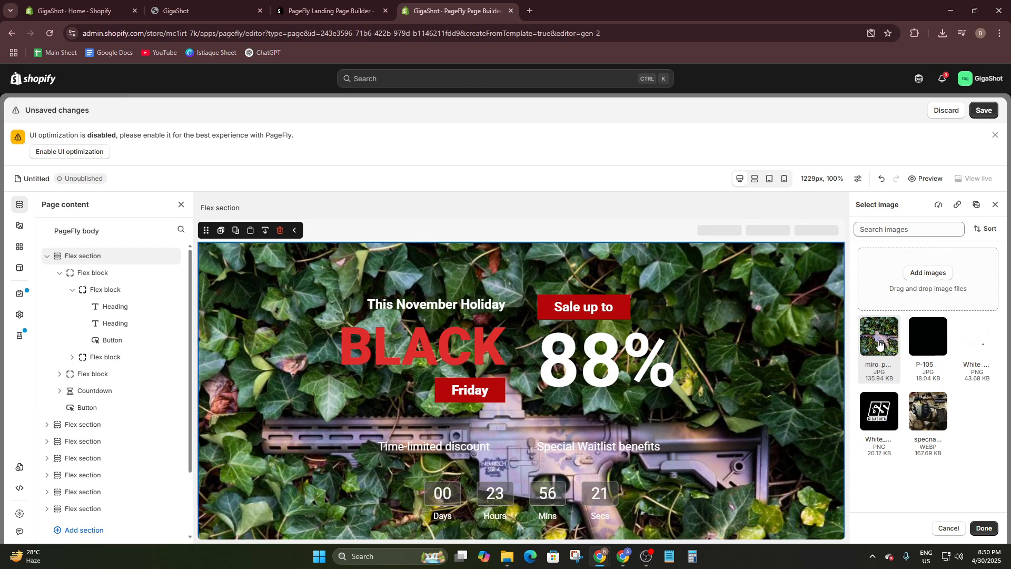
click(984, 528)
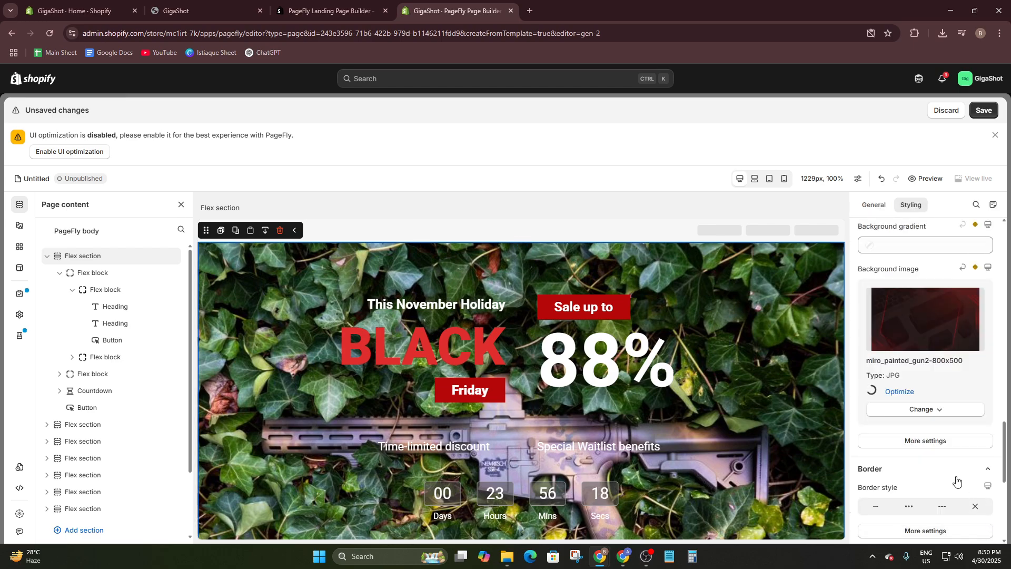
- Set the hero background image's size to Contain after comparing it with Cover, and try repeating it in both directions
click(945, 439)
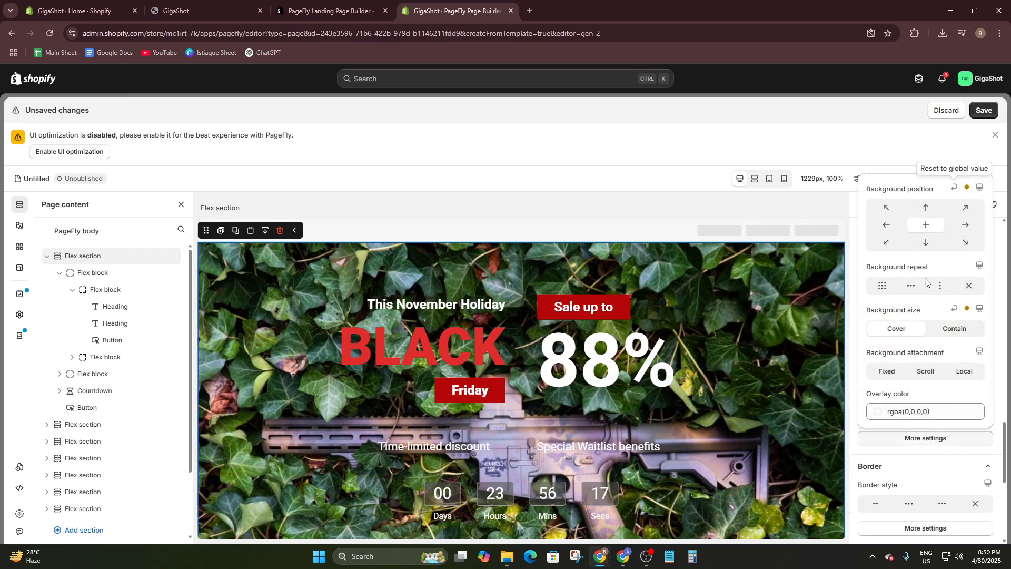
click(943, 335)
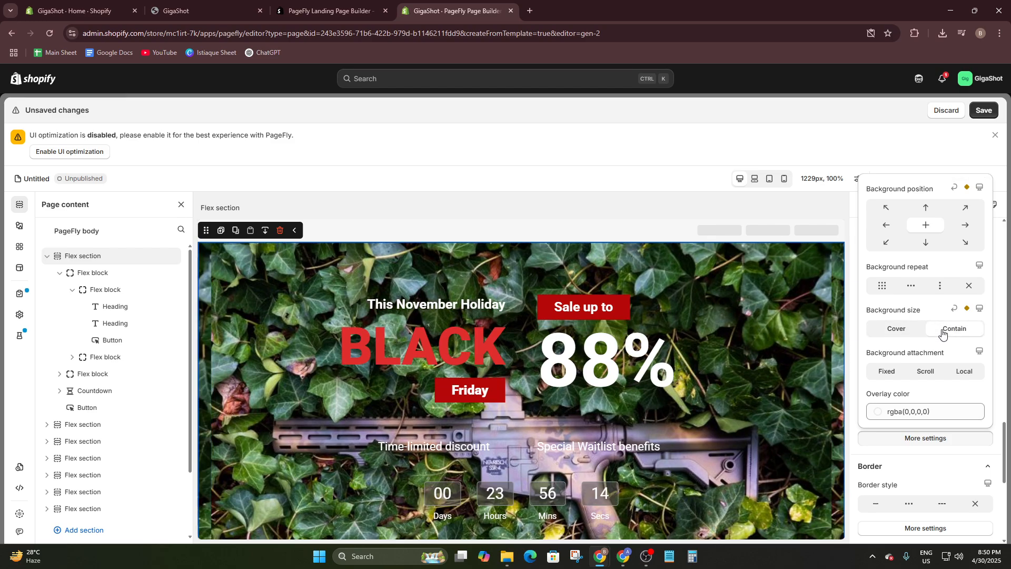
click(912, 335)
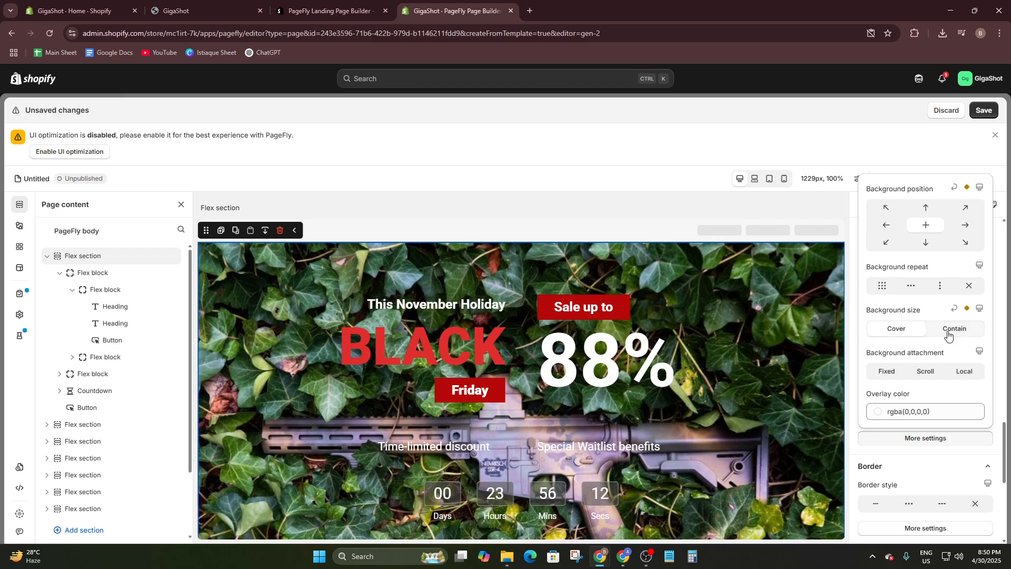
click(943, 333)
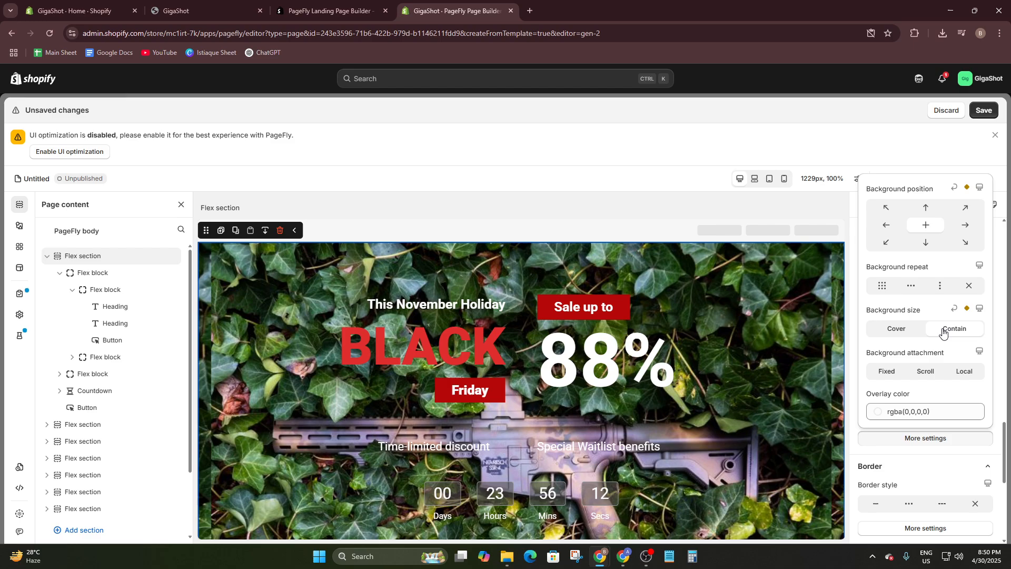
click(894, 287)
- Set the hero background image's overlay color to the transparent red #ff0e0e00 and close the additional background settings
click(933, 413)
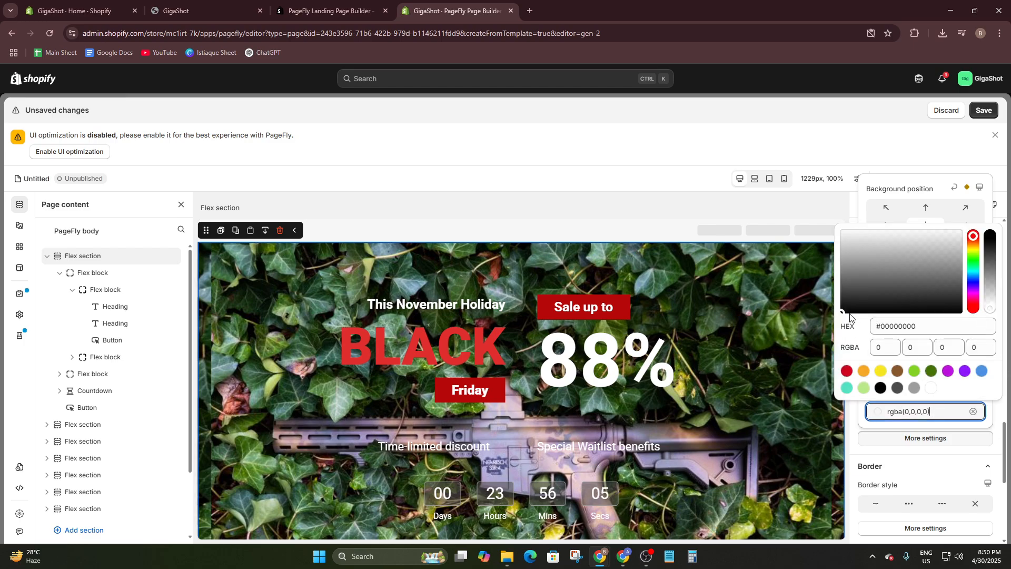
drag(850, 317, 958, 232)
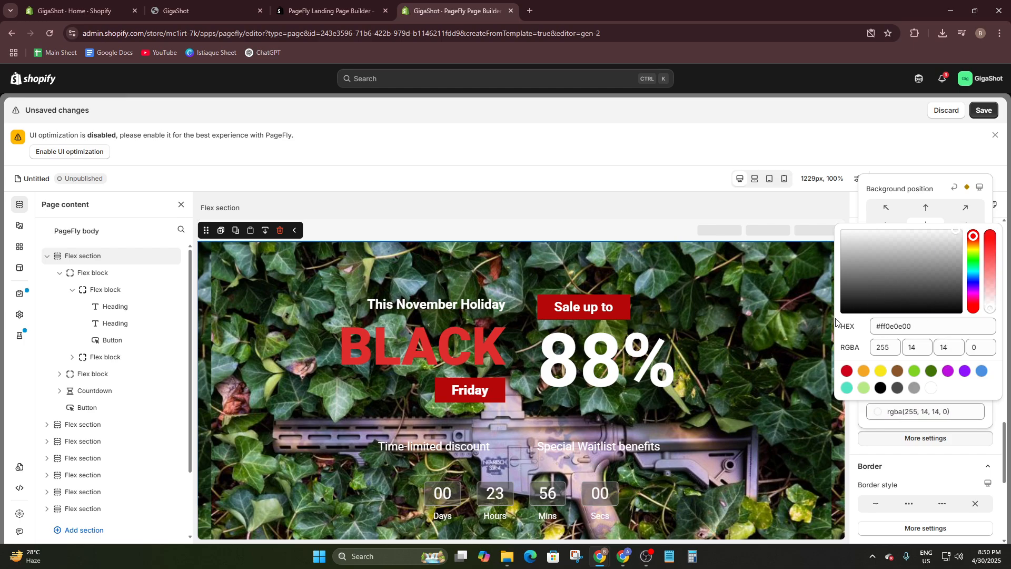
click(934, 441)
scroll(796, 475, down, 5)
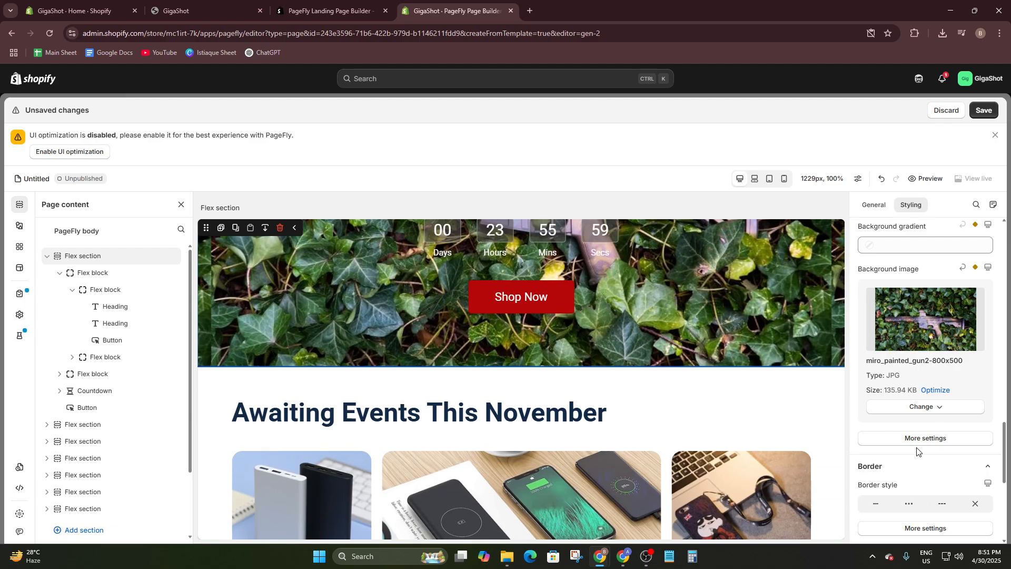
scroll(917, 452, down, 1)
scroll(782, 406, up, 5)
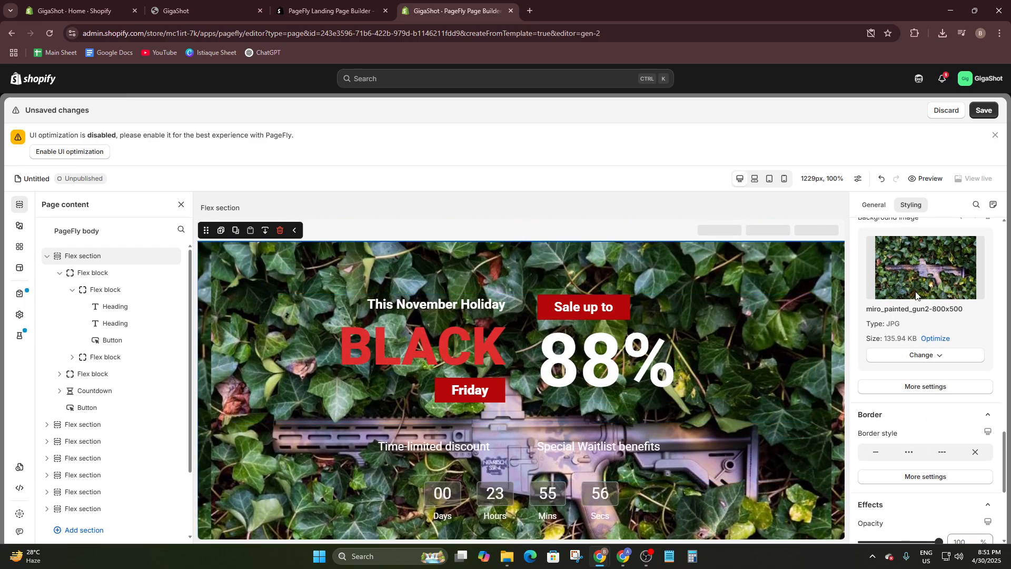
scroll(915, 295, up, 1)
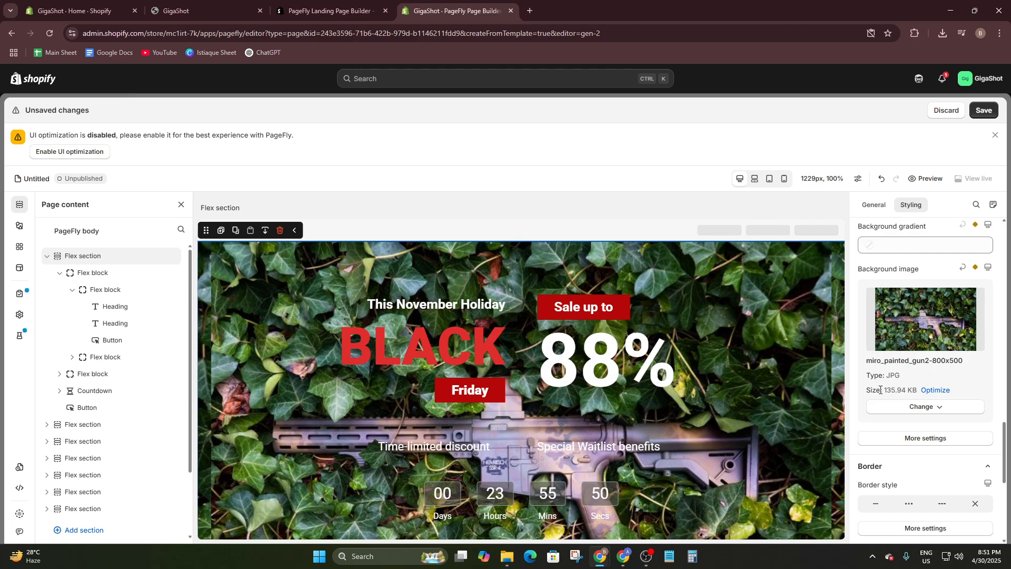
- Replace the hero section's background image with the specna-arms WEBP picture from the image library and check it across the section
click(910, 408)
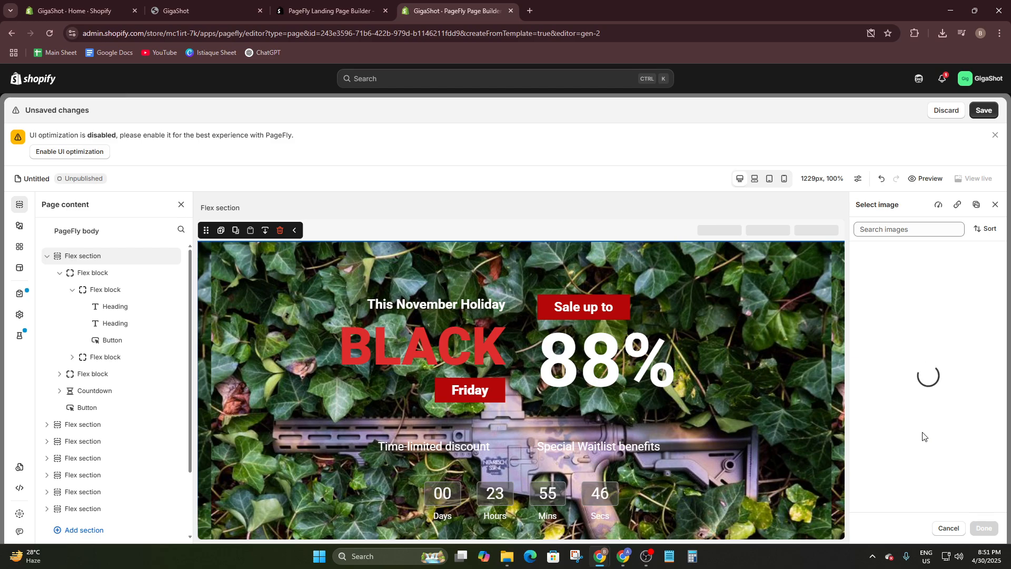
click(934, 412)
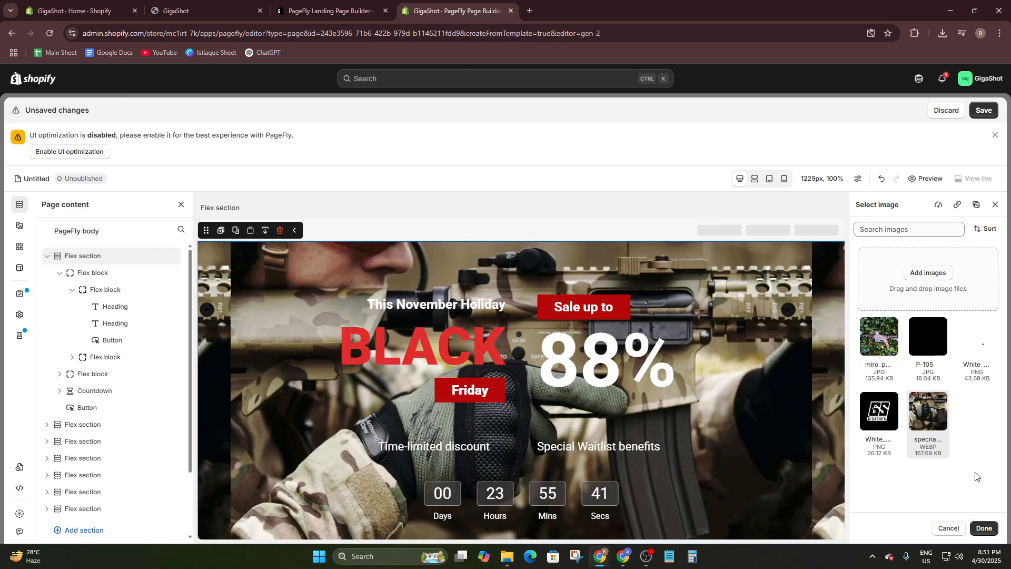
click(982, 531)
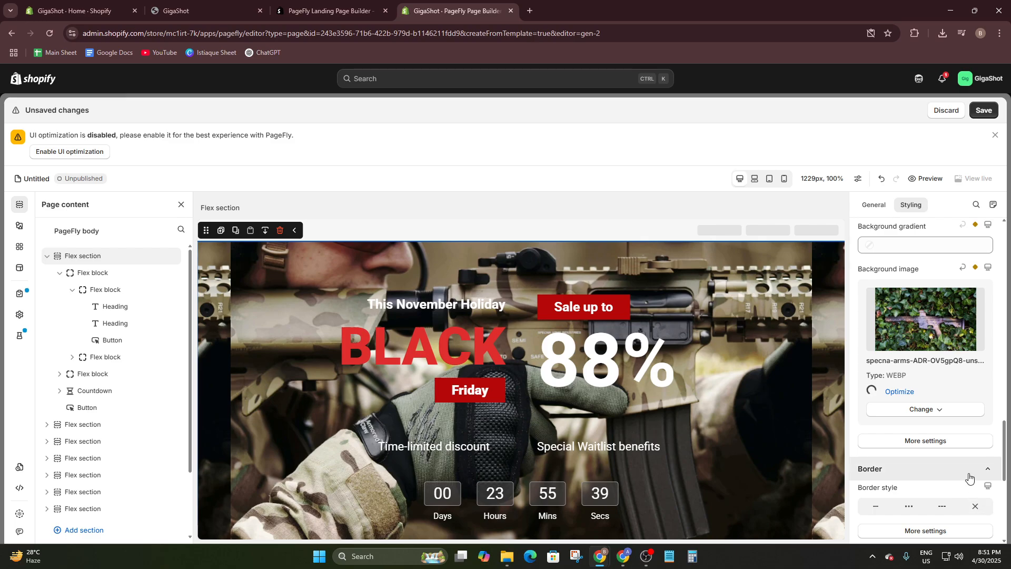
scroll(675, 380, down, 5)
scroll(377, 447, up, 5)
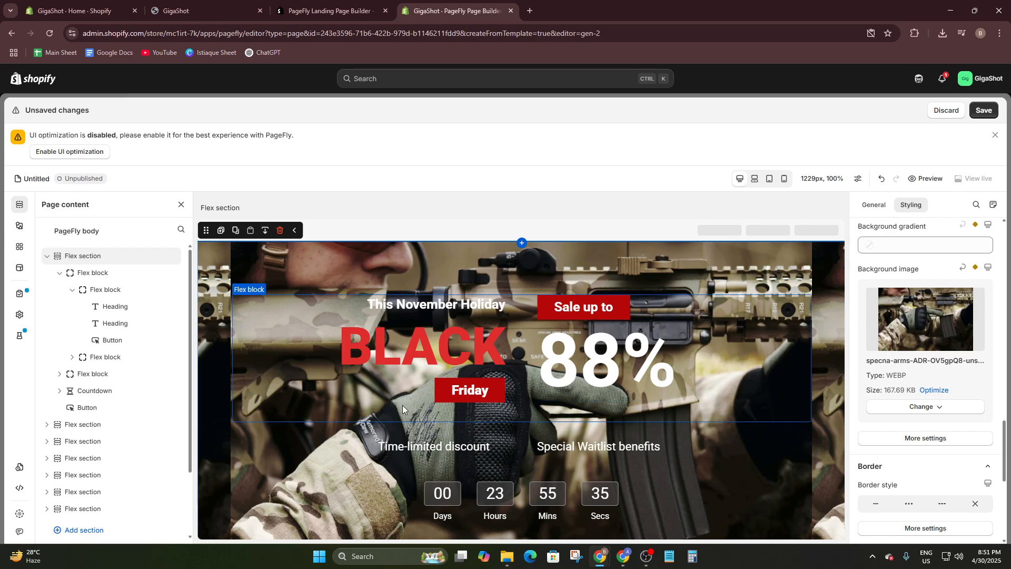
scroll(518, 362, down, 4)
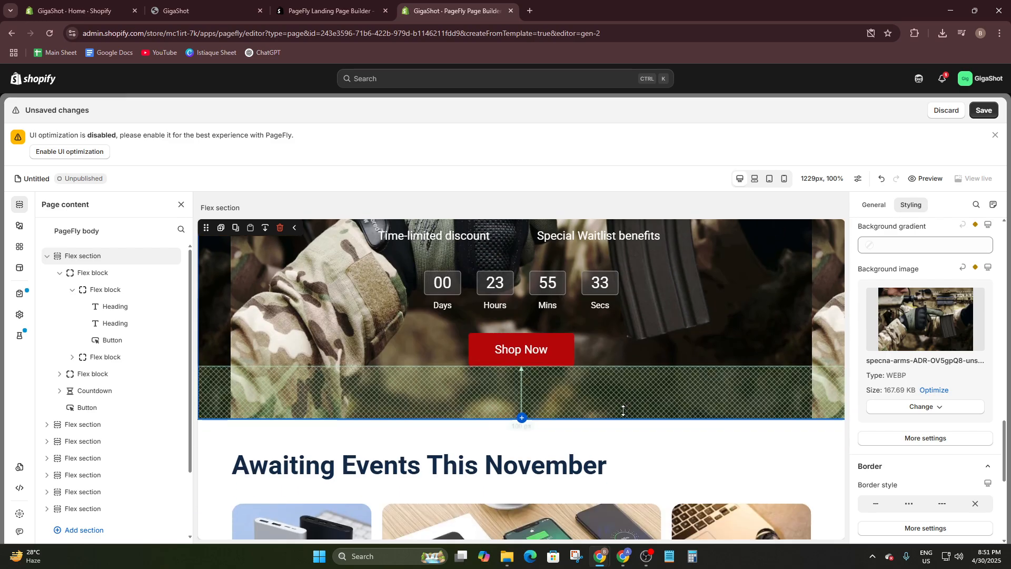
scroll(604, 434, up, 1)
scroll(604, 434, up, 3)
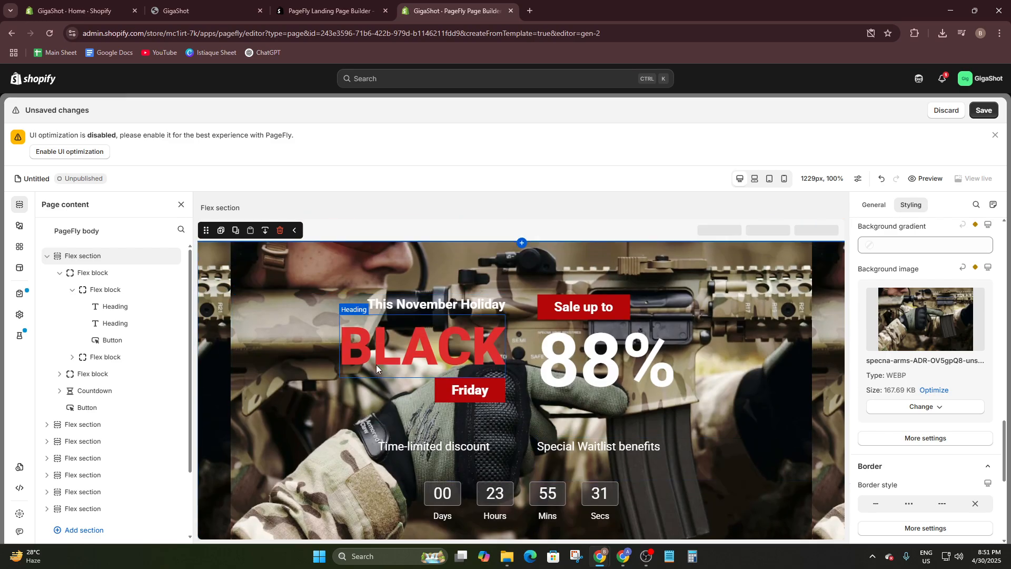
- Browse the available PageFly container, basic and media elements and the Shopify product and collection elements
click(362, 223)
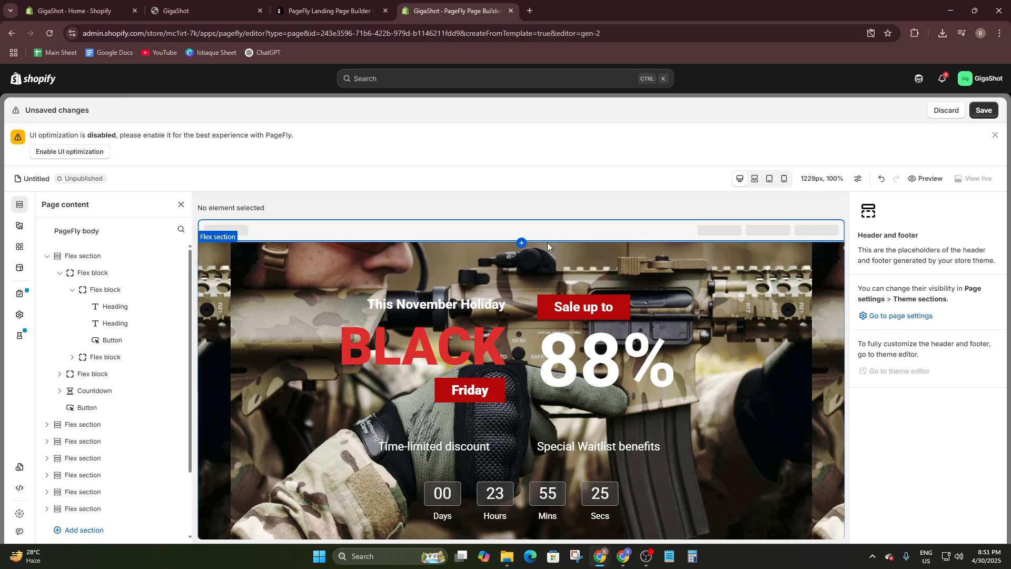
click(182, 205)
click(26, 208)
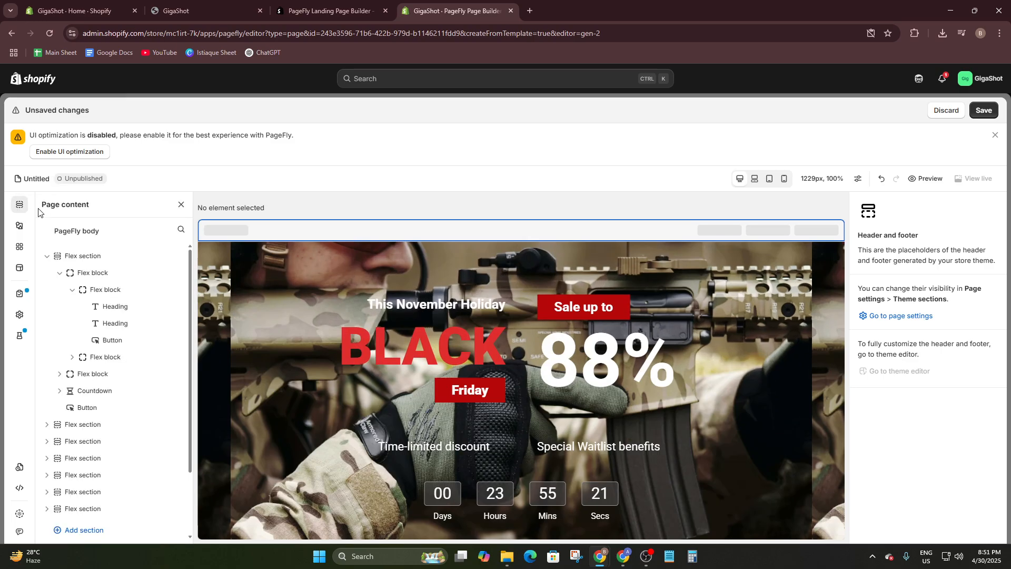
click(20, 227)
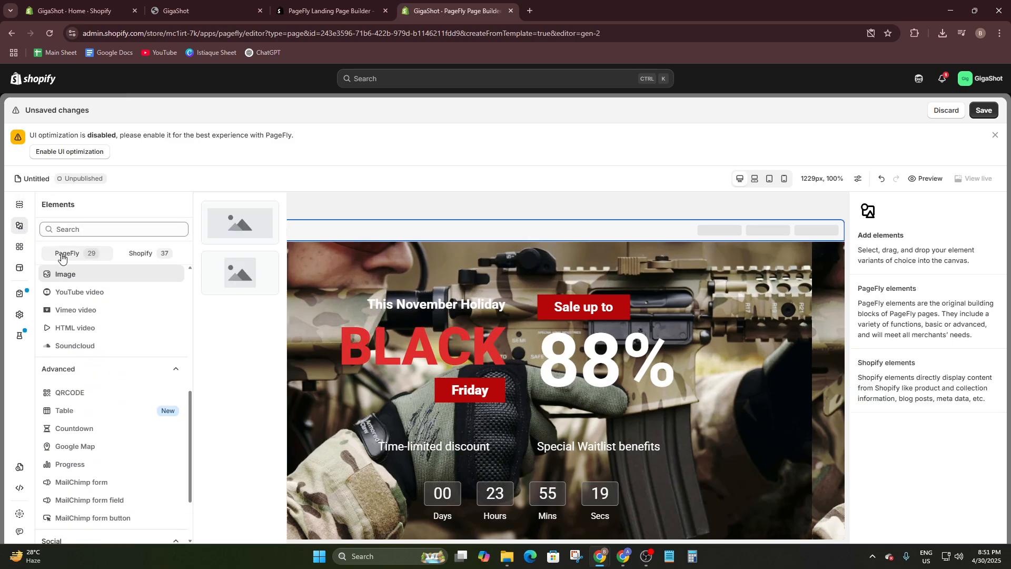
scroll(77, 282, up, 6)
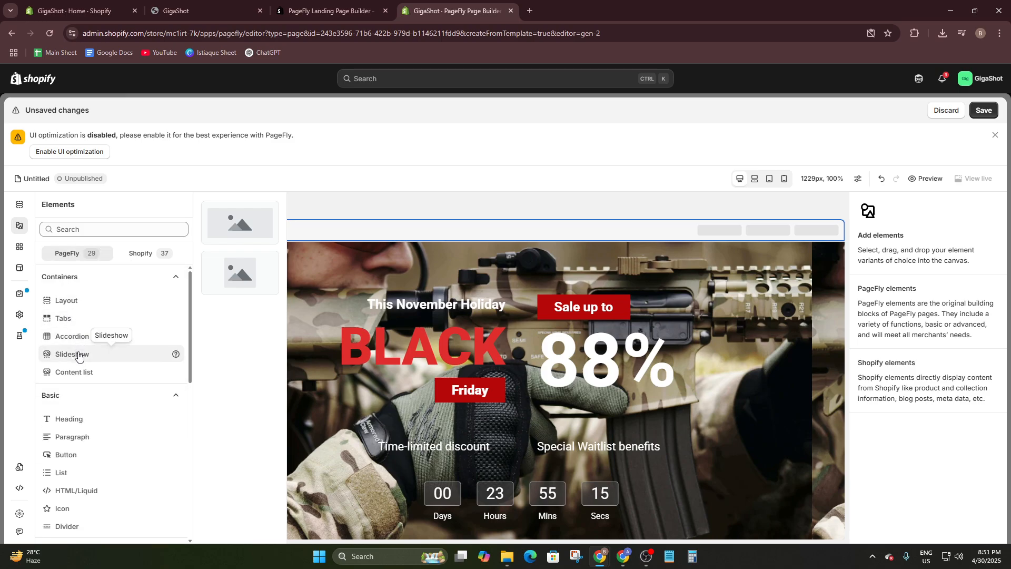
scroll(64, 418, down, 1)
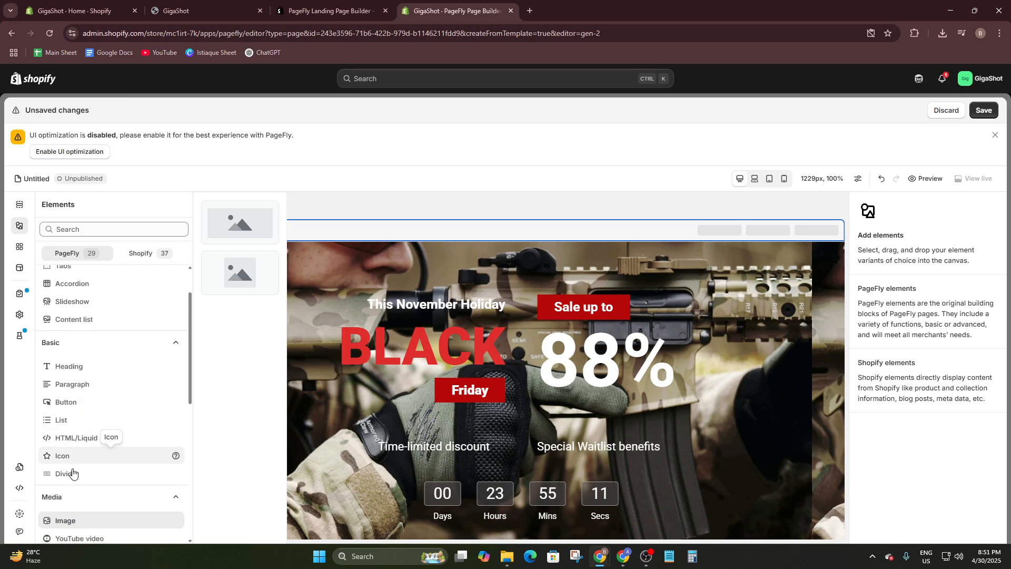
click(138, 255)
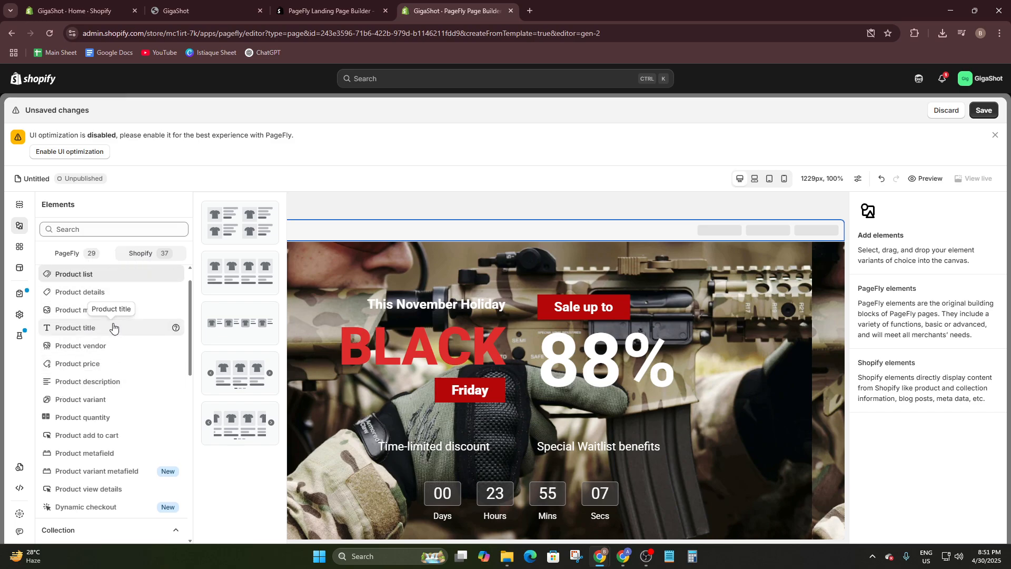
scroll(113, 327, down, 3)
scroll(595, 400, down, 6)
scroll(496, 423, down, 3)
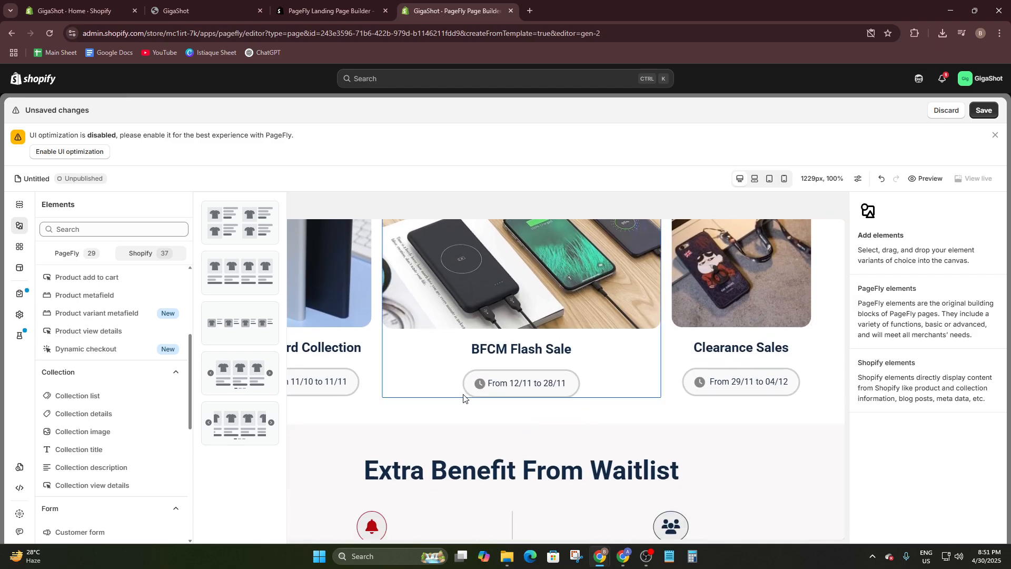
- Try a grid-style Shopify product list beneath the middle image of the Awaiting Events This November section
scroll(455, 391, up, 2)
click(472, 359)
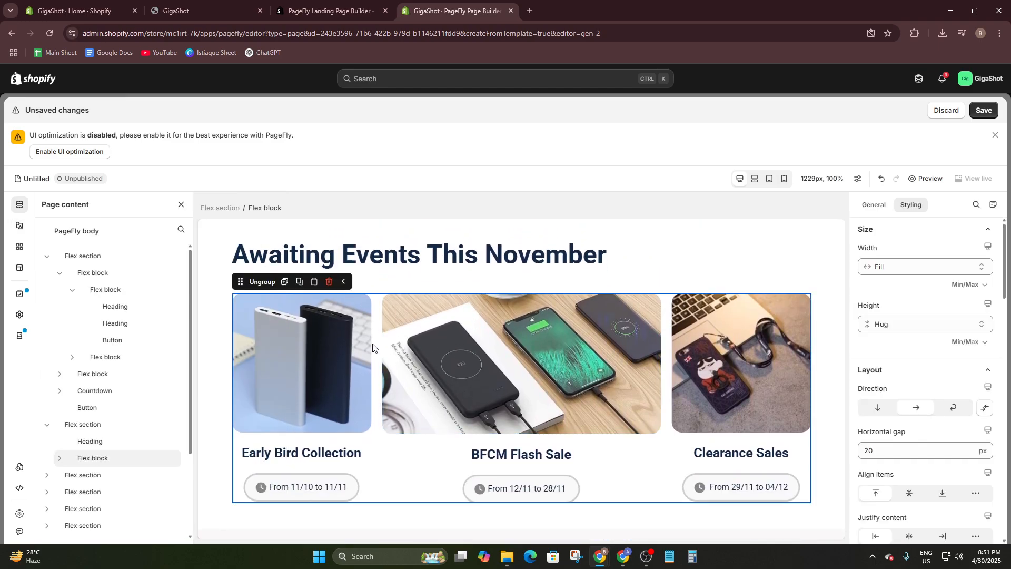
click(20, 226)
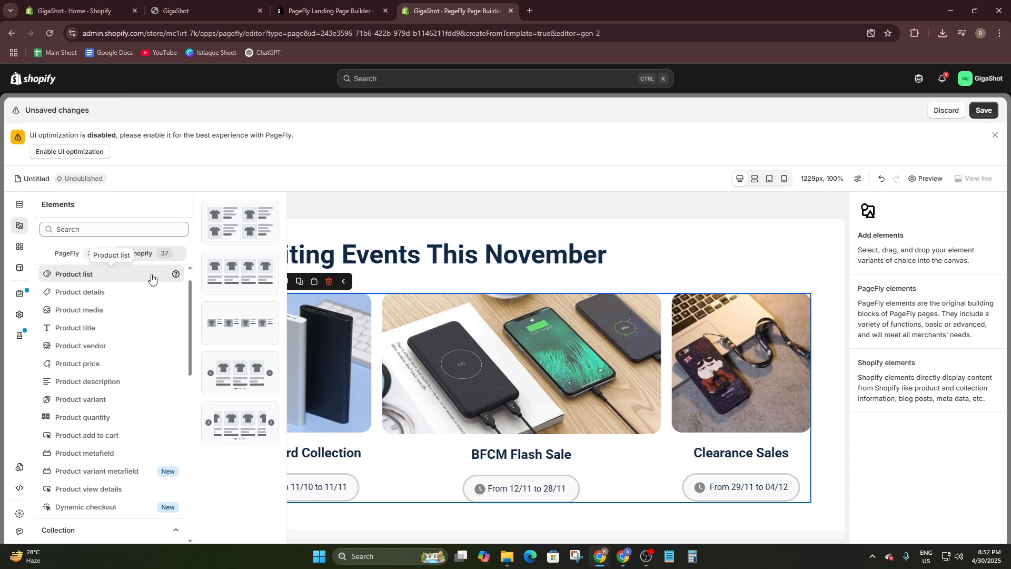
drag(220, 229, 533, 396)
scroll(535, 421, down, 2)
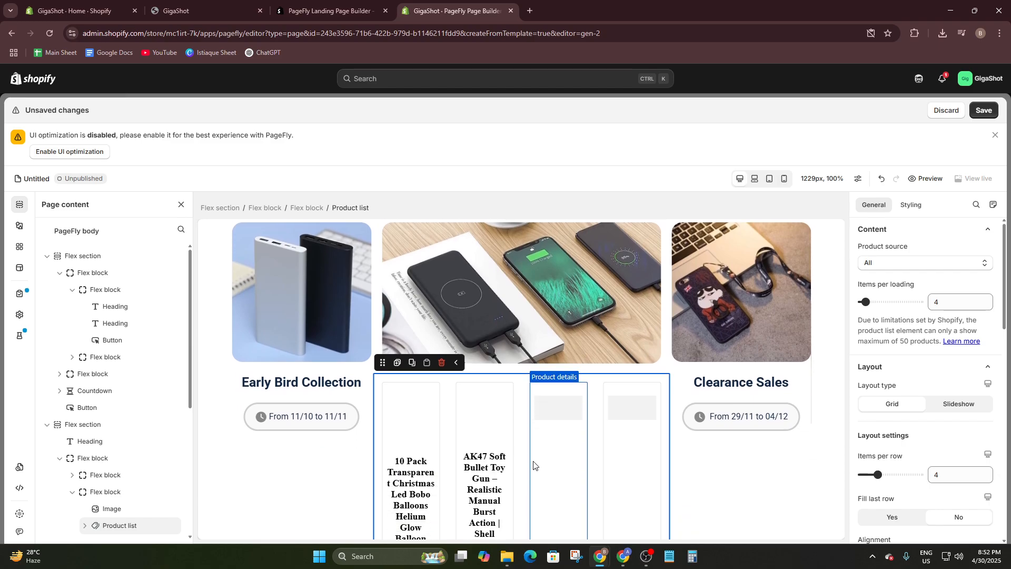
scroll(633, 405, down, 2)
scroll(606, 368, up, 3)
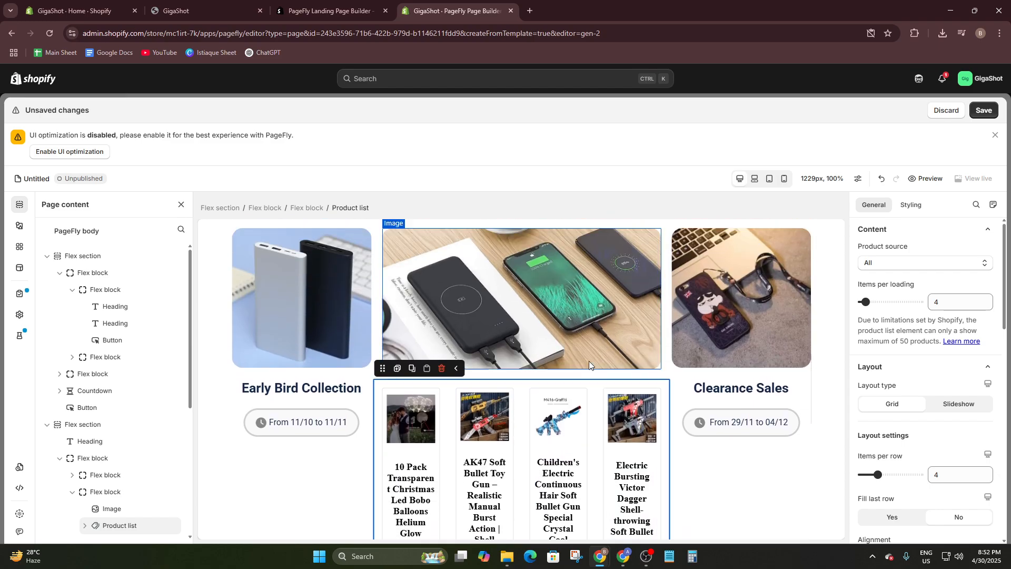
- Delete the product list from the middle column of the Awaiting Events This November section
click(558, 428)
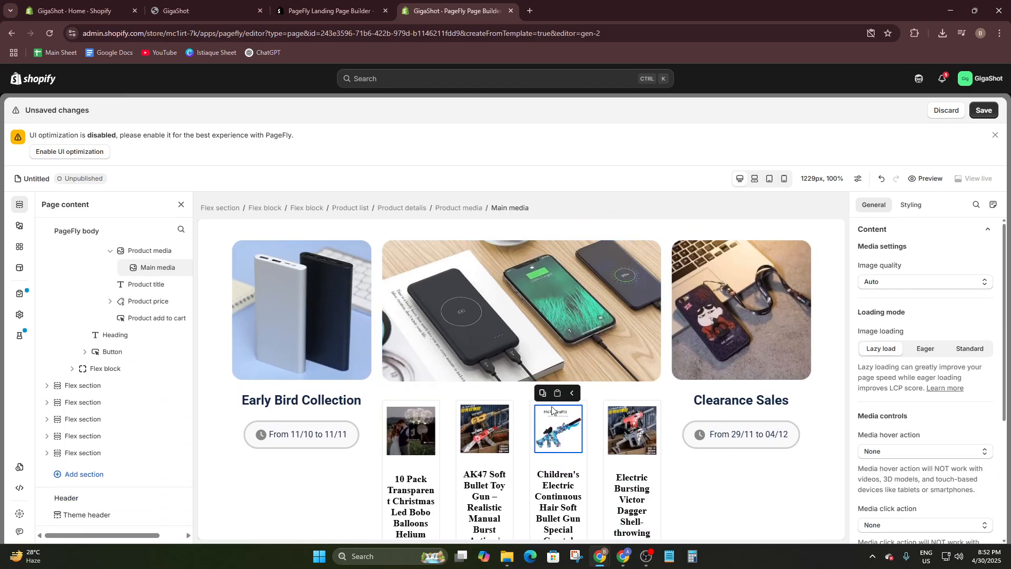
click(407, 399)
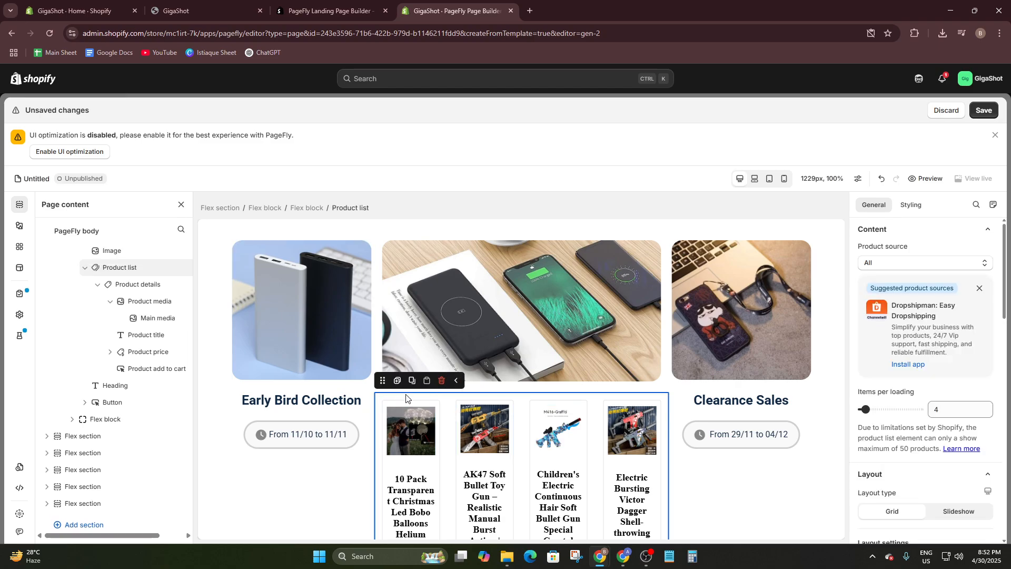
click(442, 380)
- Delete the three event images under the Awaiting Events This November heading
click(355, 354)
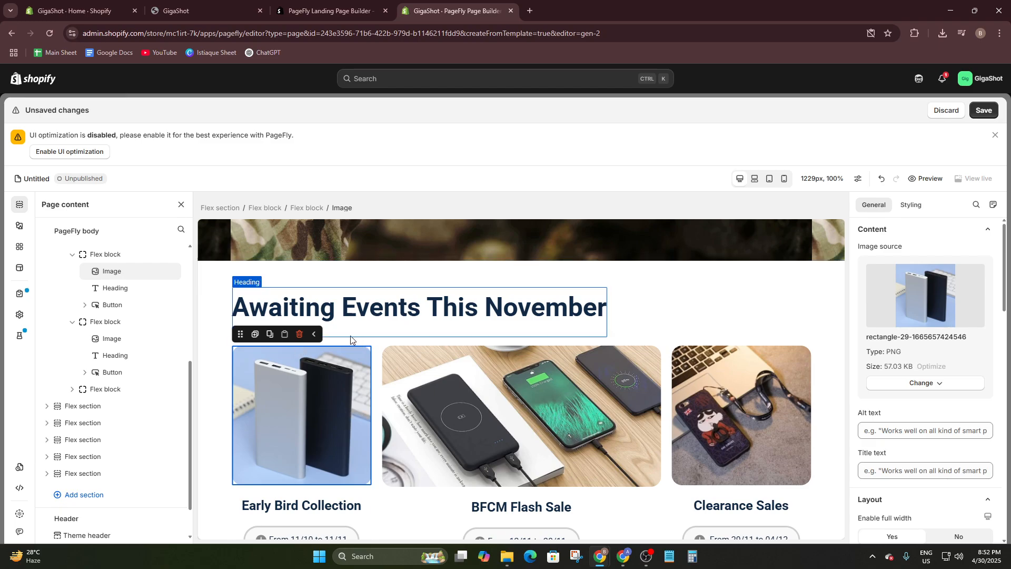
click(303, 332)
click(403, 352)
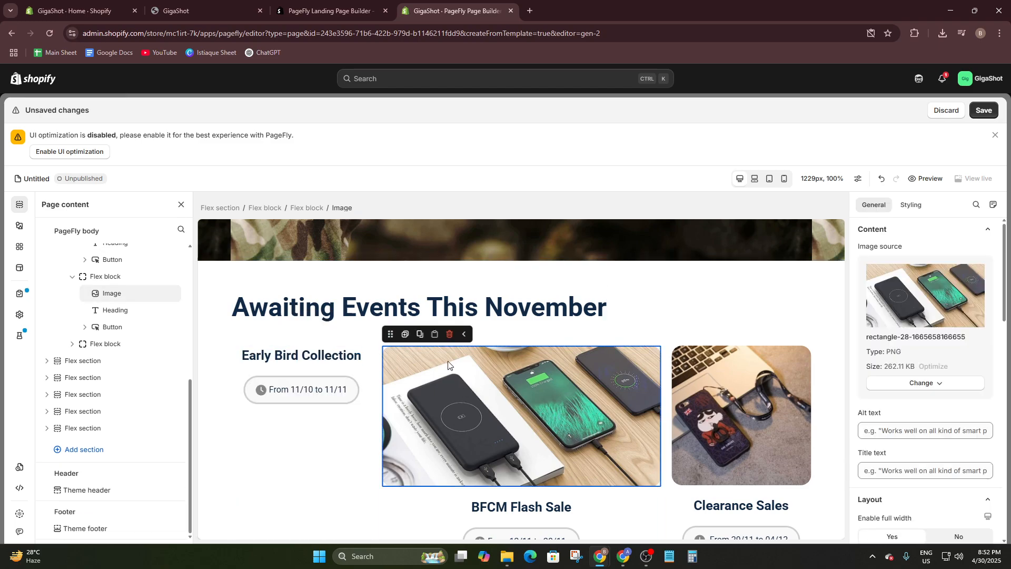
click(453, 333)
click(779, 409)
click(740, 334)
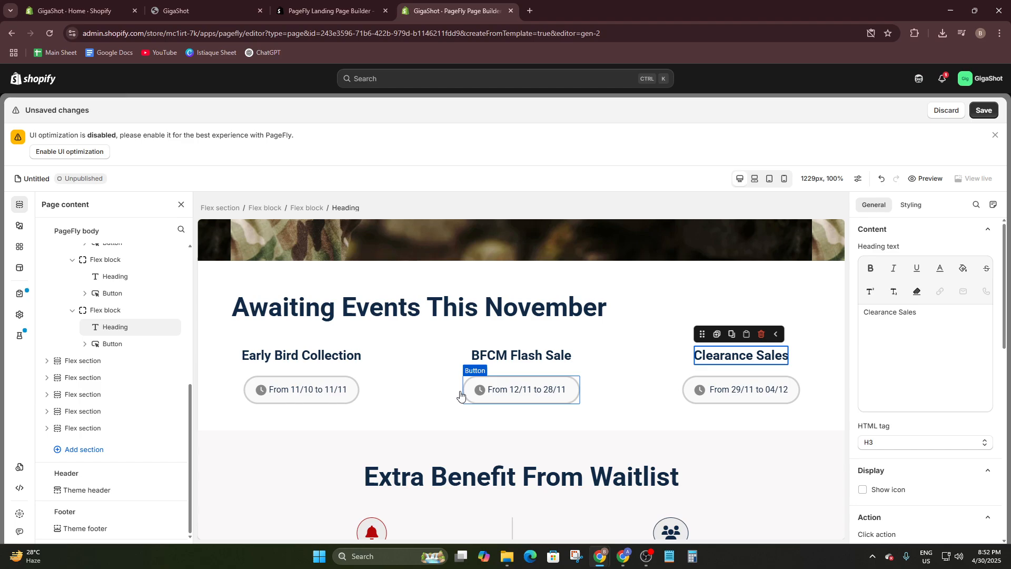
- Delete the Early Bird Collection, BFCM Flash Sale and Clearance Sales headings above the date buttons
click(301, 355)
click(312, 334)
click(521, 355)
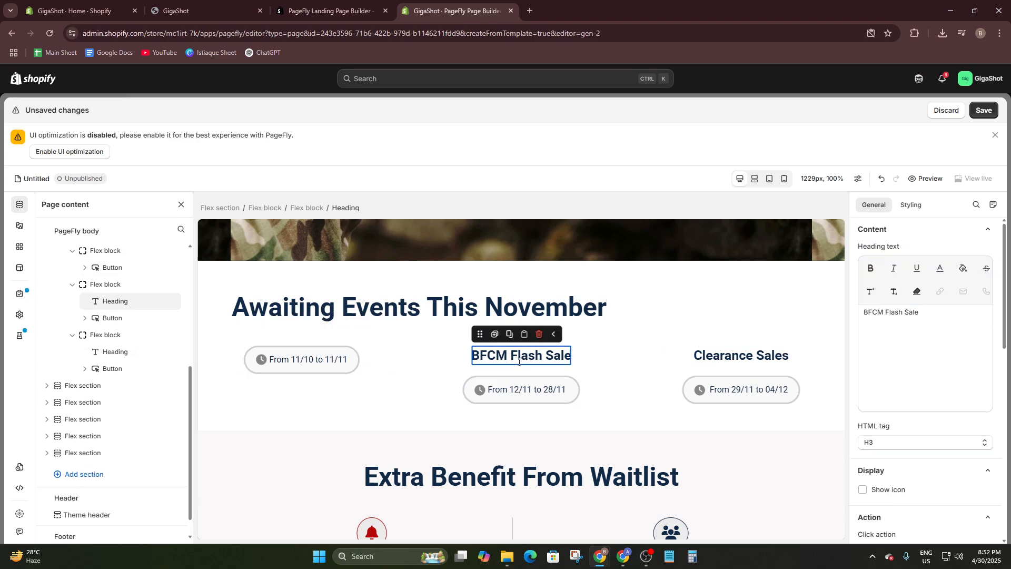
click(537, 334)
click(698, 354)
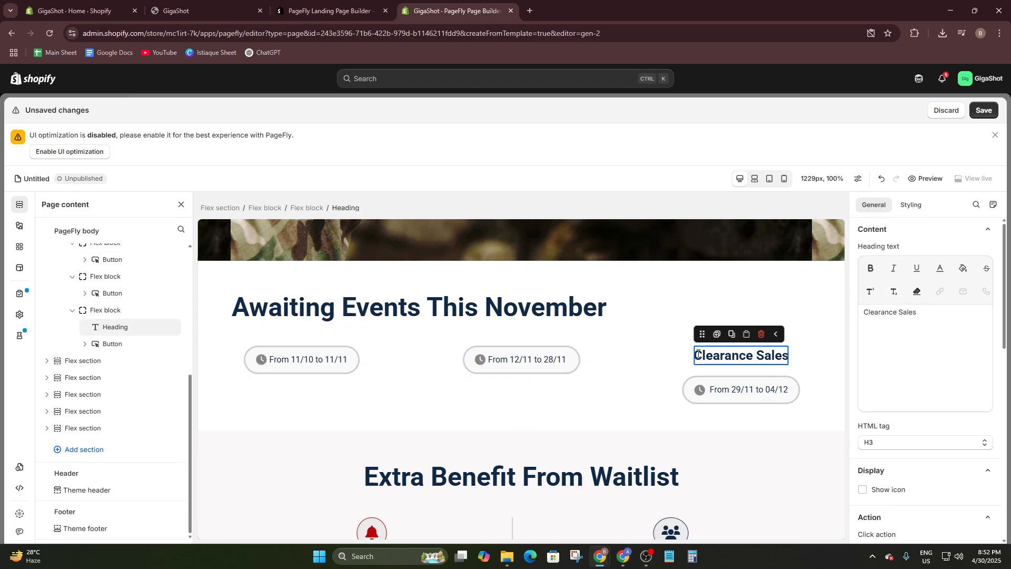
click(761, 334)
click(748, 351)
- Insert the slideshow variant of the Shopify product list between the Awaiting Events This November heading and the date buttons
scroll(112, 280, up, 2)
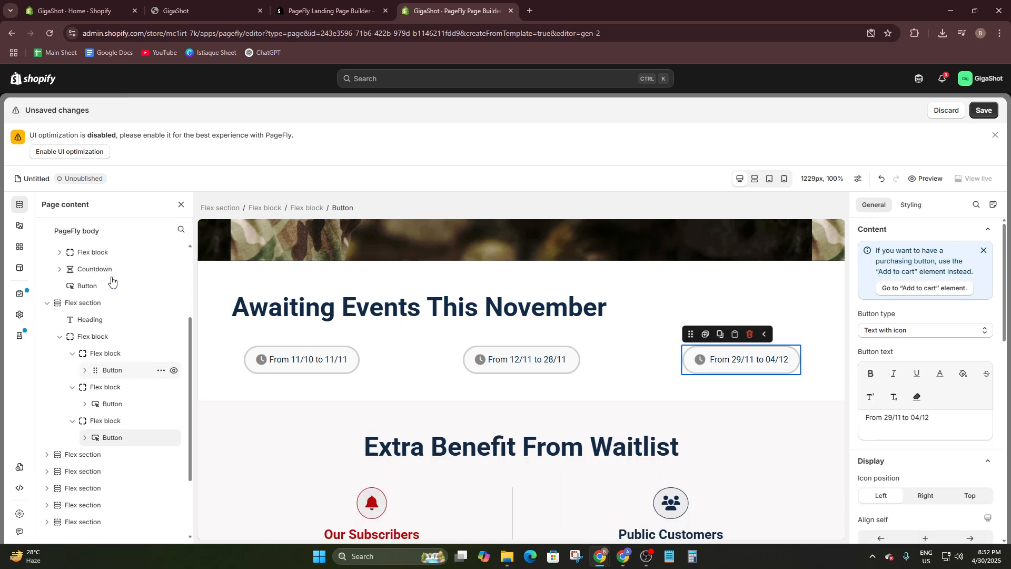
click(19, 226)
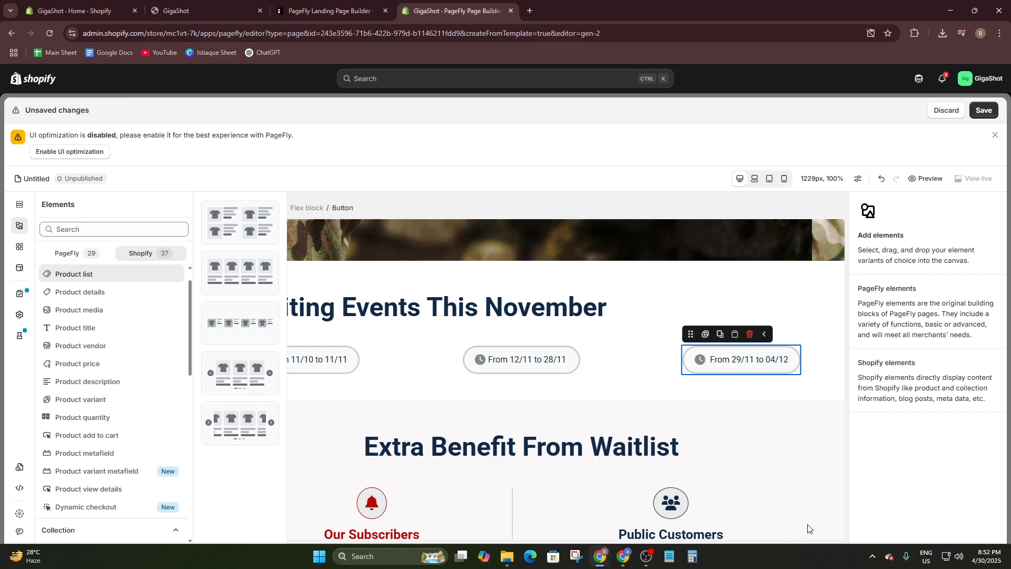
drag(240, 374, 537, 316)
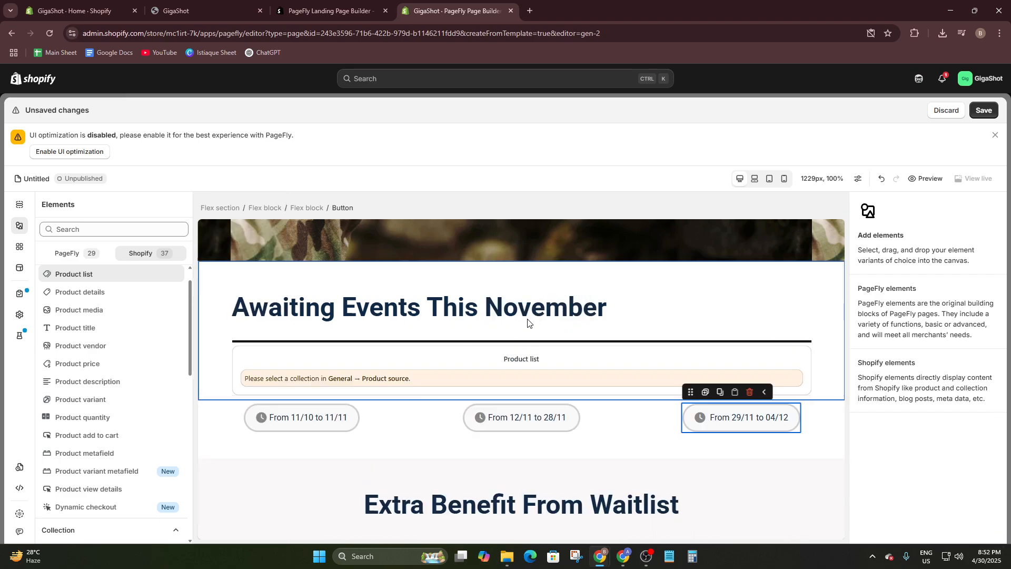
- Examine the product slideshow's images, titles, prices and Add To Cart buttons, and its spacing above the date buttons
scroll(546, 375, down, 2)
scroll(559, 396, down, 2)
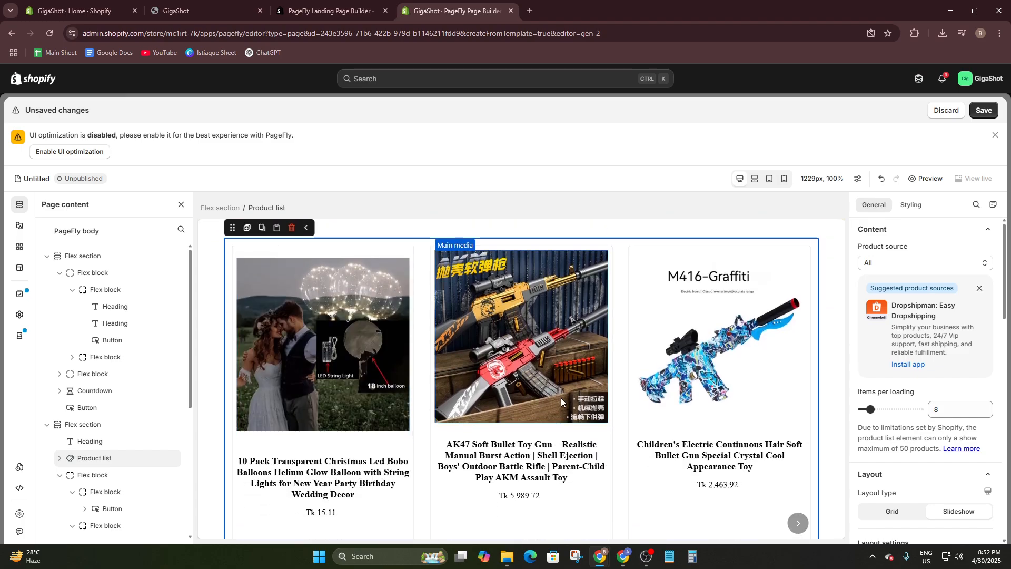
scroll(263, 363, up, 1)
scroll(308, 375, down, 7)
scroll(587, 372, up, 4)
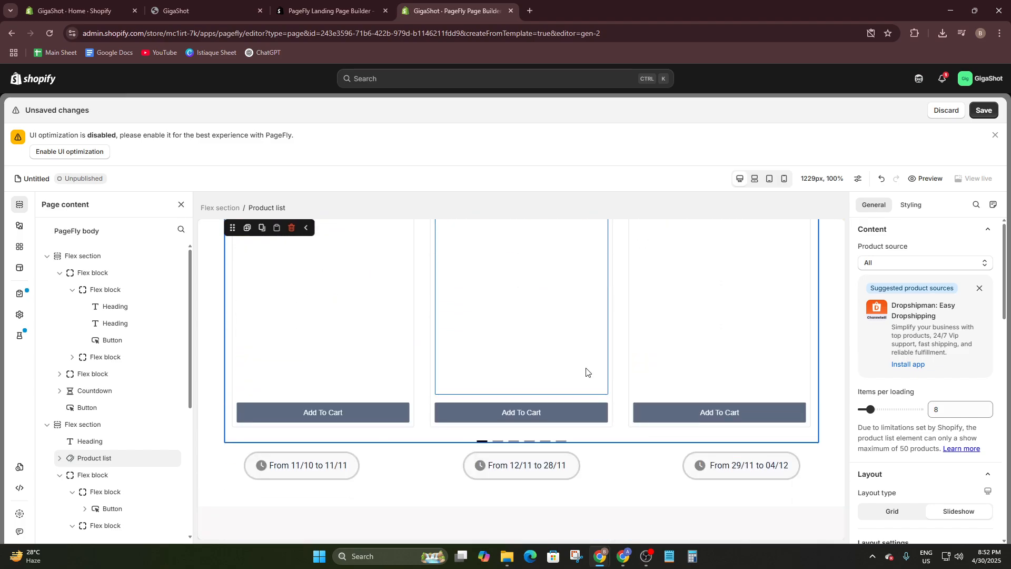
scroll(588, 372, down, 4)
scroll(546, 379, up, 4)
scroll(723, 398, down, 1)
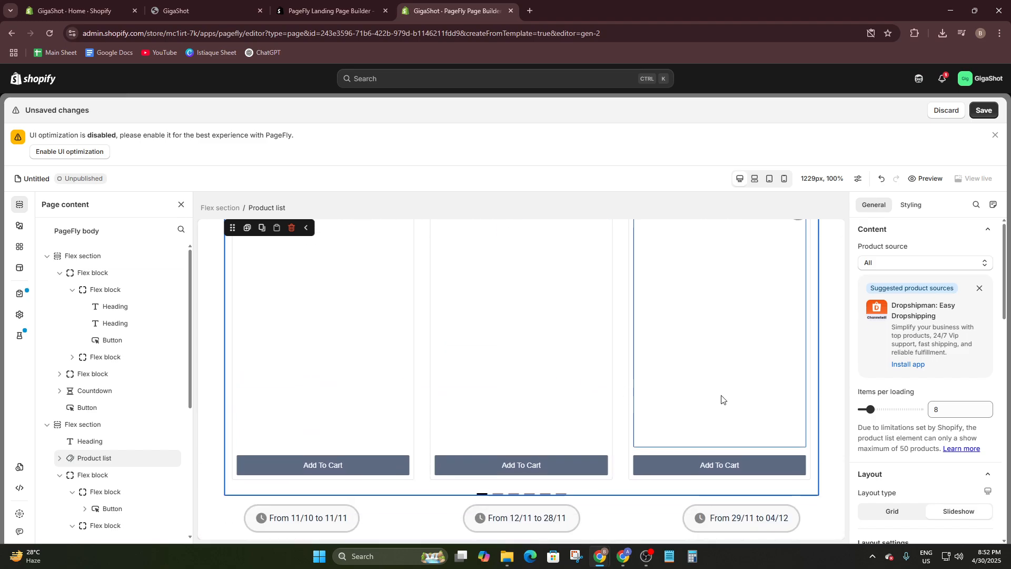
- Delete the product price element from the cards of the product slideshow
scroll(476, 368, up, 3)
scroll(469, 366, down, 2)
click(462, 365)
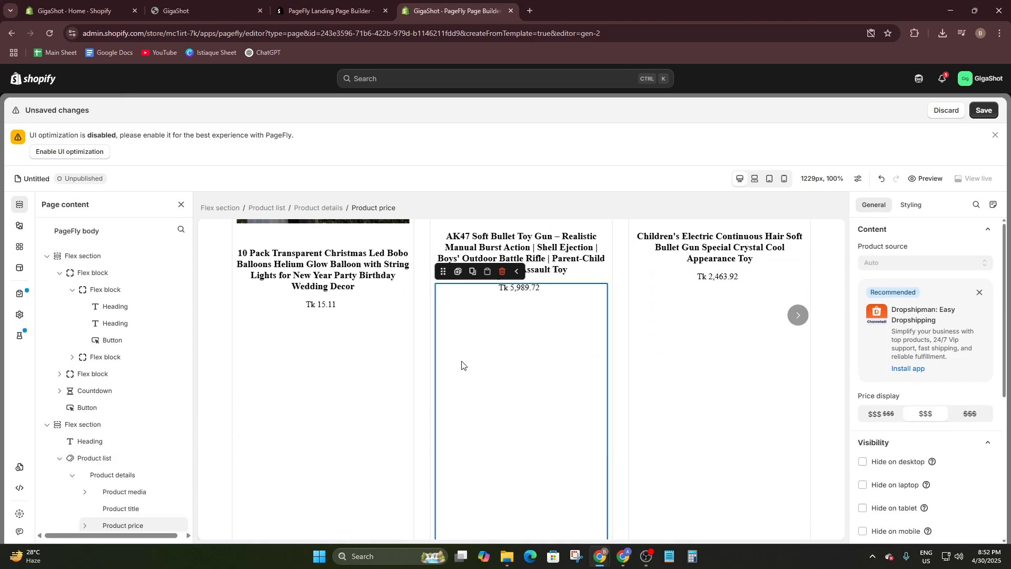
click(501, 276)
- Shorten the product cards in the slideshow slightly by moving their lower edge up
click(705, 370)
scroll(693, 352, down, 3)
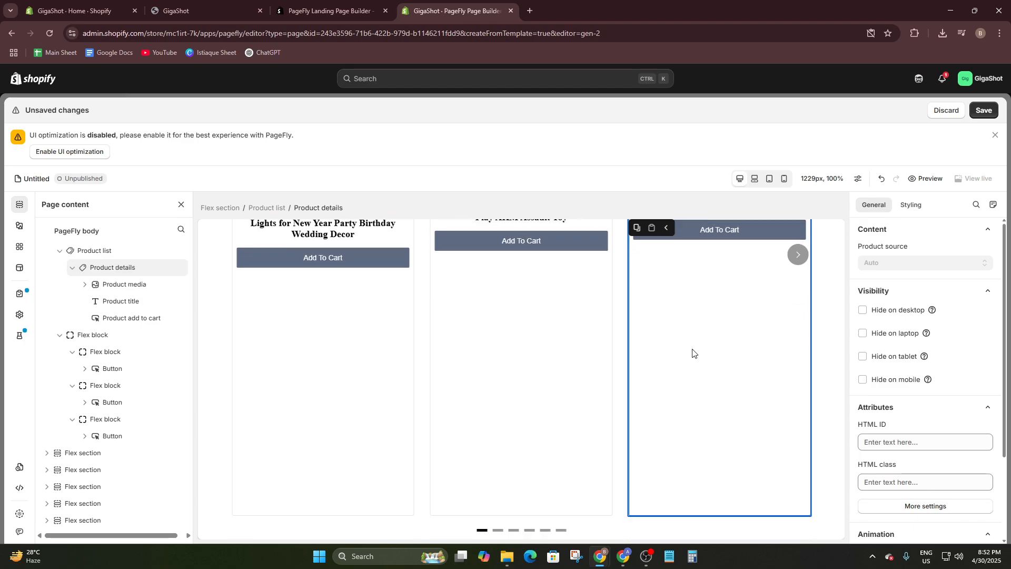
scroll(655, 356, up, 5)
scroll(708, 454, down, 2)
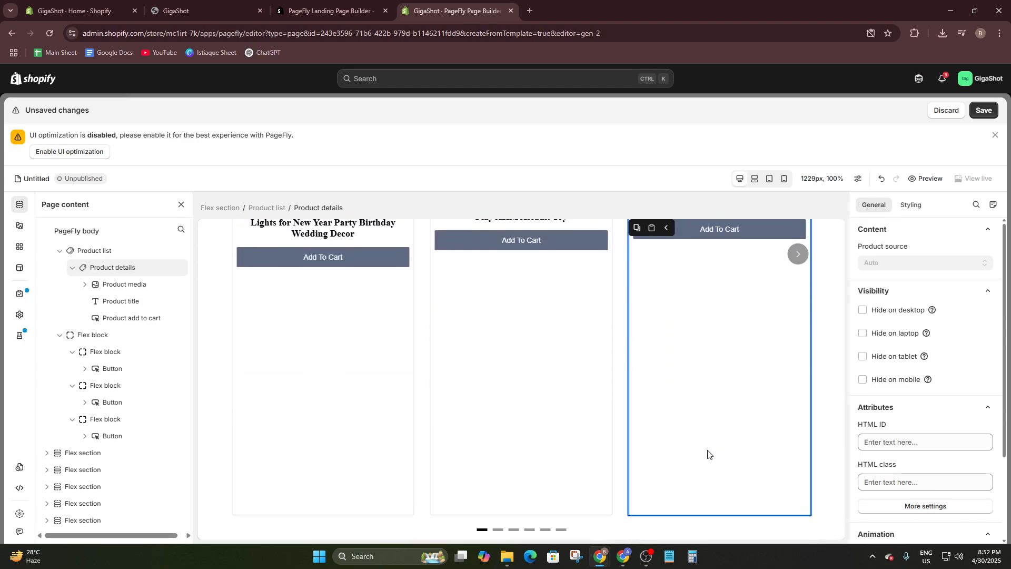
mouse_move(708, 513)
mouse_down()
mouse_move(706, 440)
mouse_move(704, 511)
mouse_up()
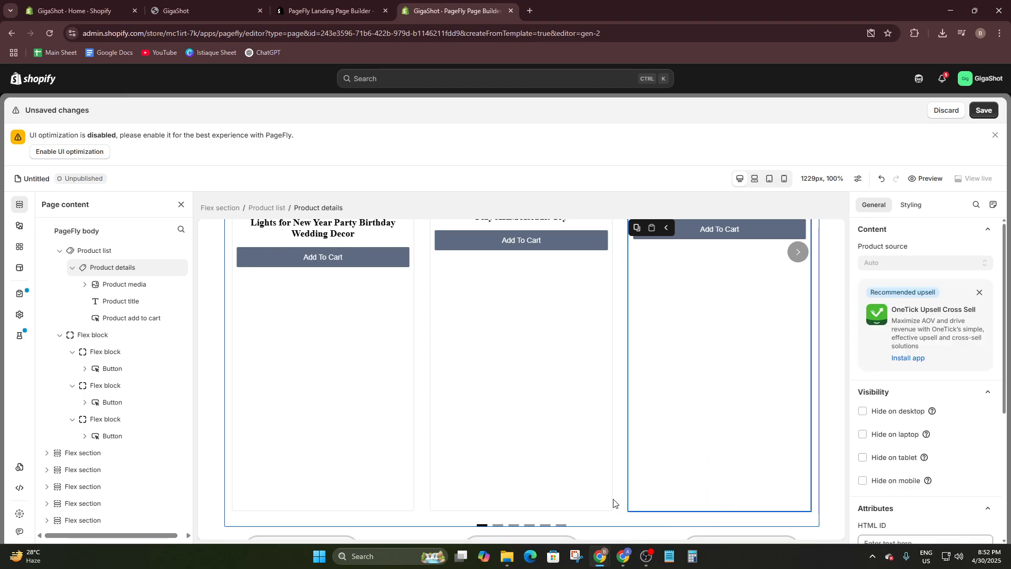
scroll(582, 468, down, 4)
scroll(571, 458, up, 8)
scroll(565, 456, down, 7)
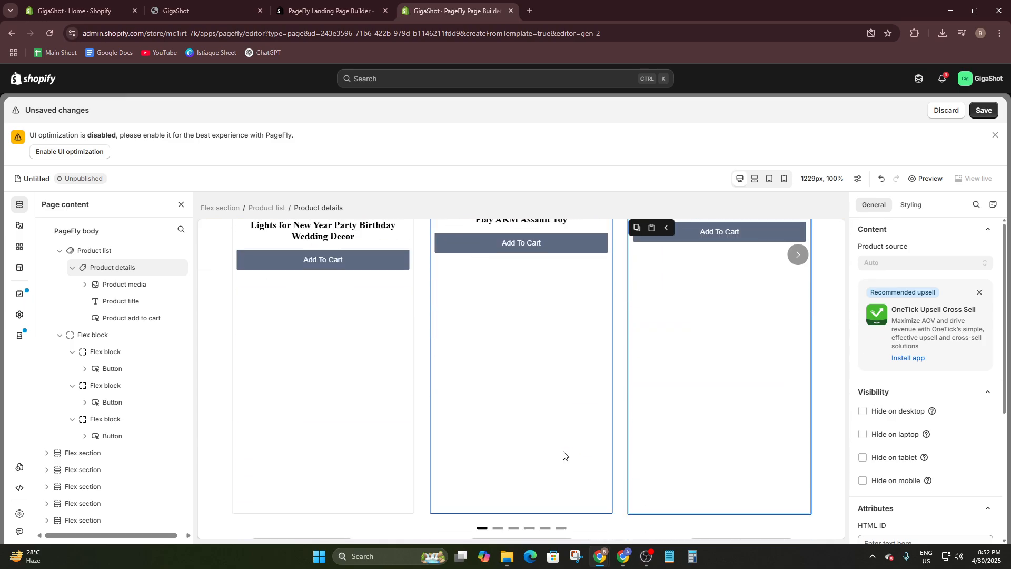
click(601, 422)
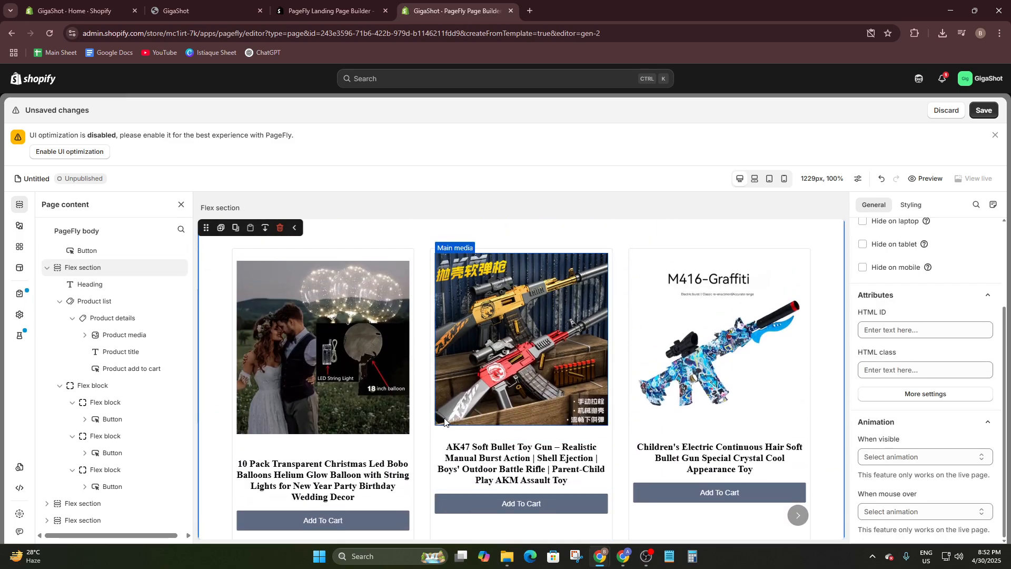
scroll(323, 438, down, 2)
click(324, 438)
scroll(321, 411, up, 5)
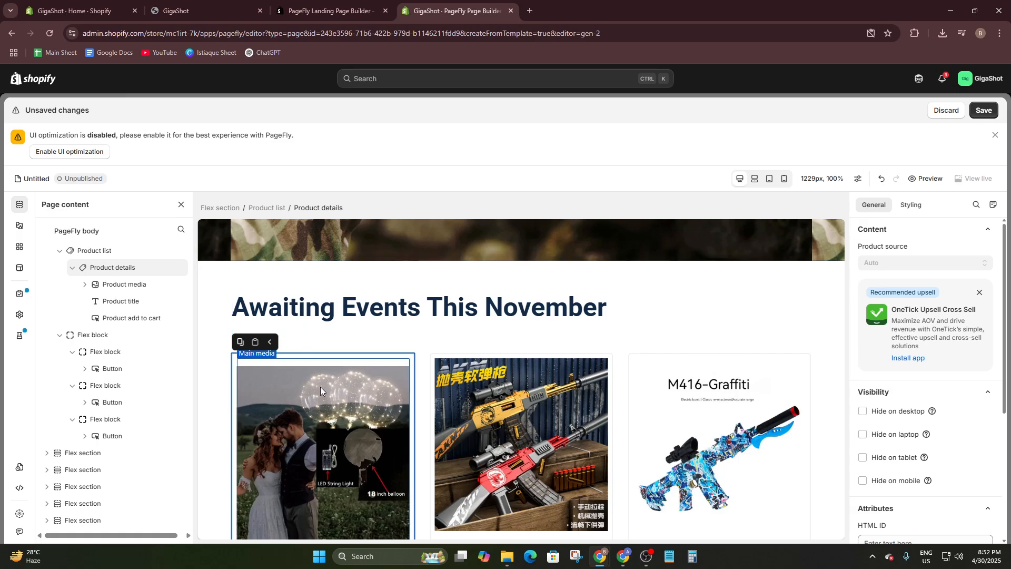
- Set the media click action of the main product image in the slideshow to Link to product
right_click(320, 387)
right_click(289, 362)
key(Escape)
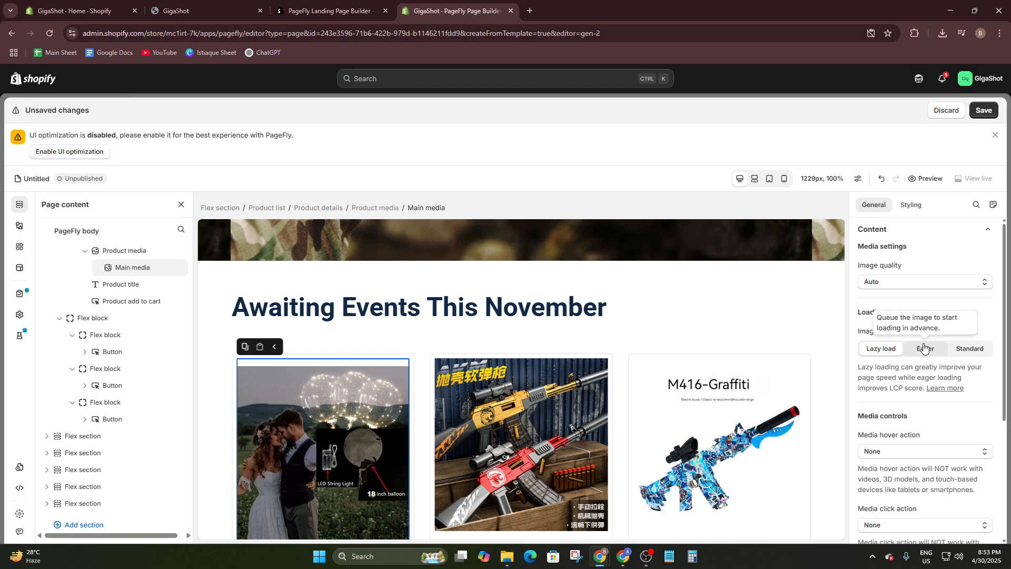
scroll(880, 346, down, 4)
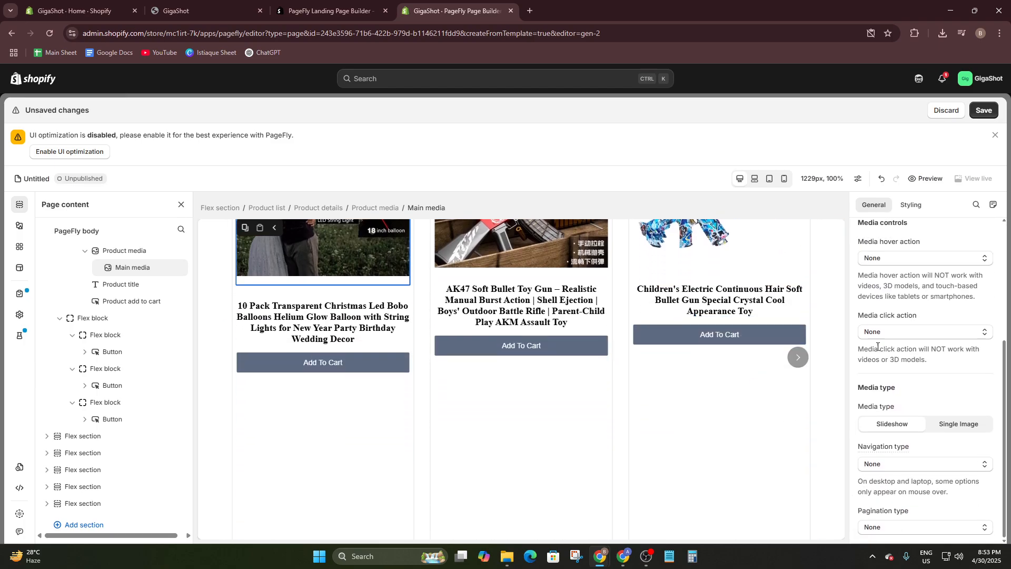
scroll(930, 264, up, 4)
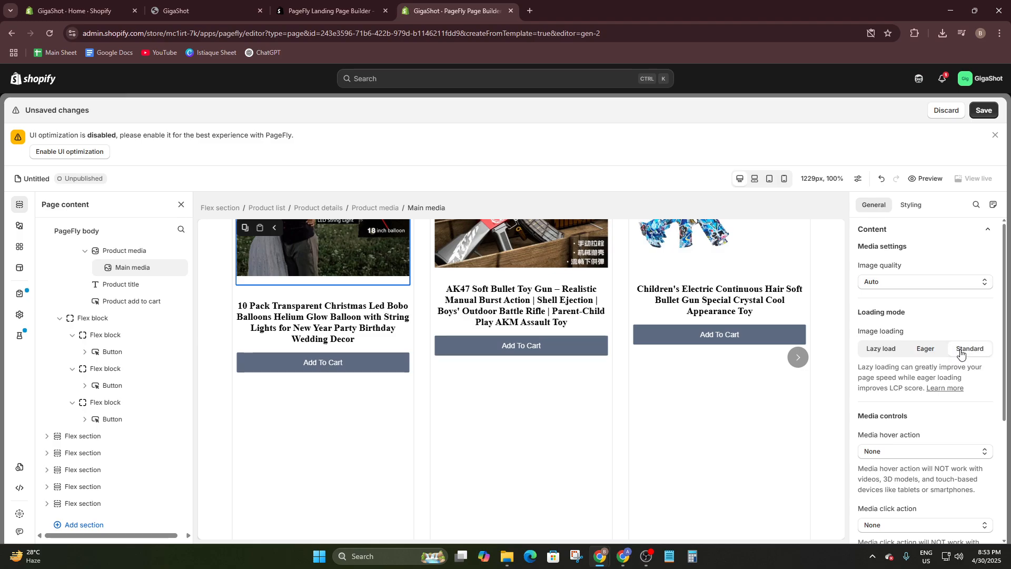
scroll(950, 354, down, 1)
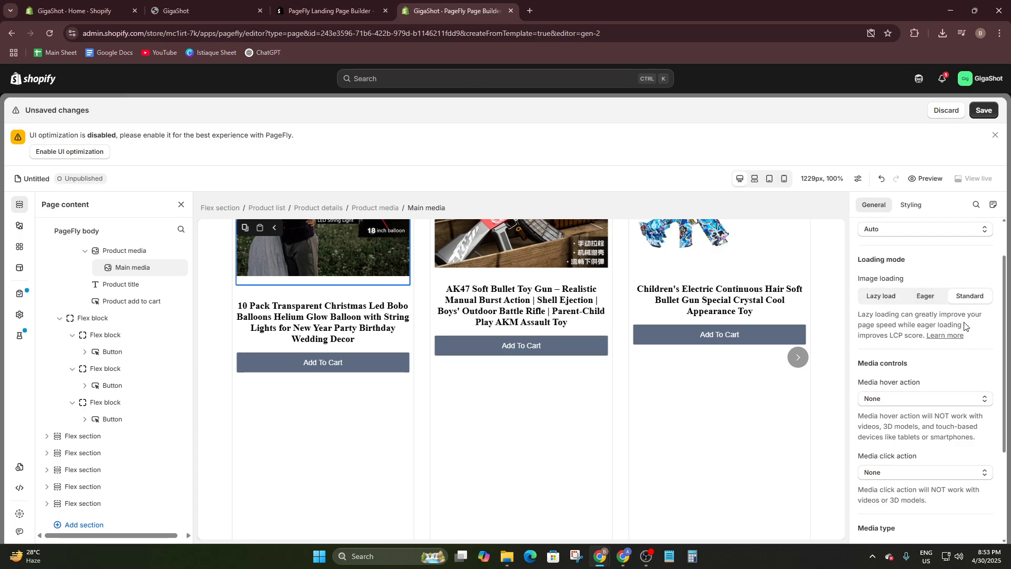
scroll(920, 370, down, 1)
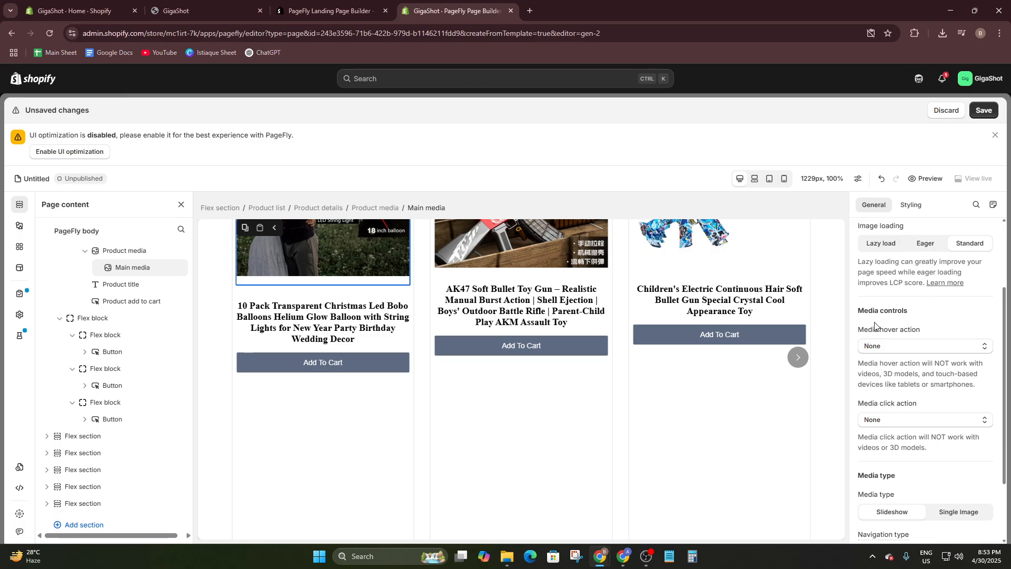
scroll(875, 326, down, 1)
scroll(857, 375, down, 1)
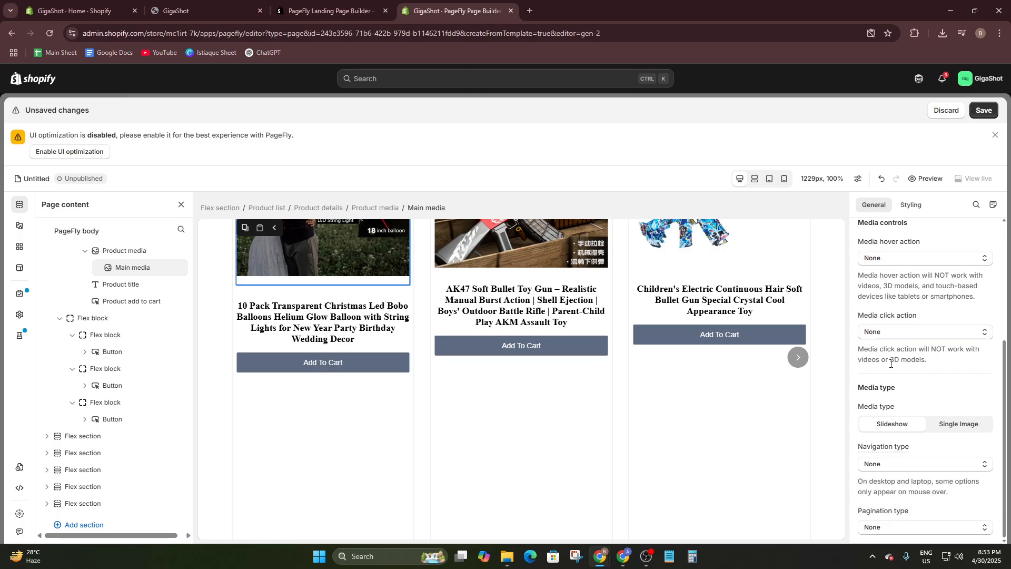
click(894, 334)
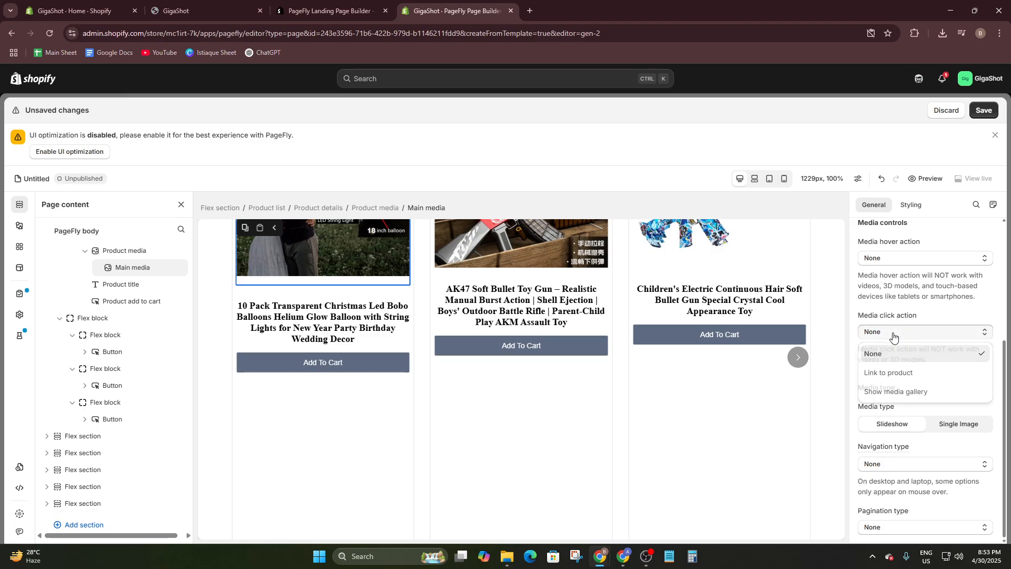
click(907, 374)
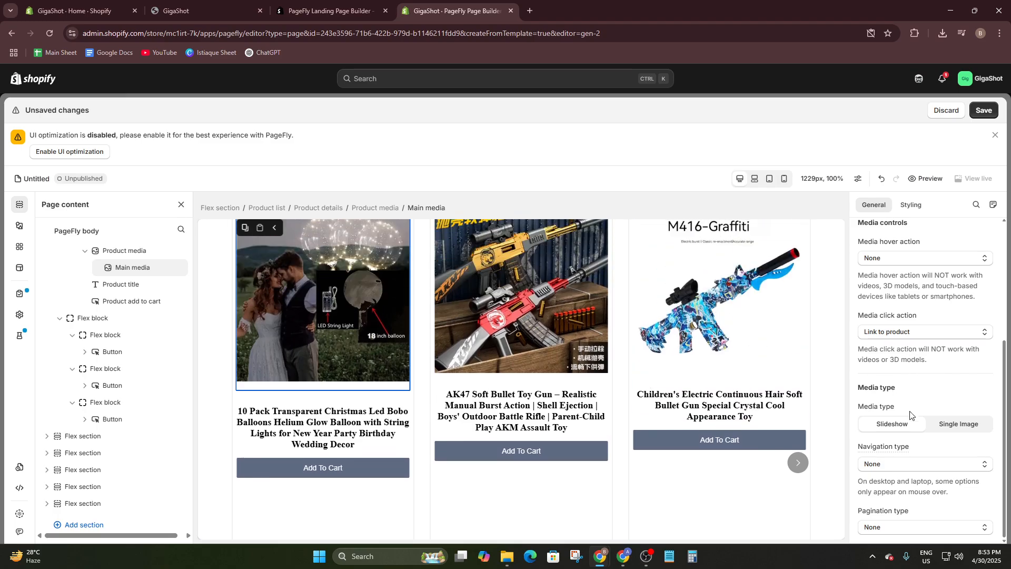
click(910, 529)
click(793, 519)
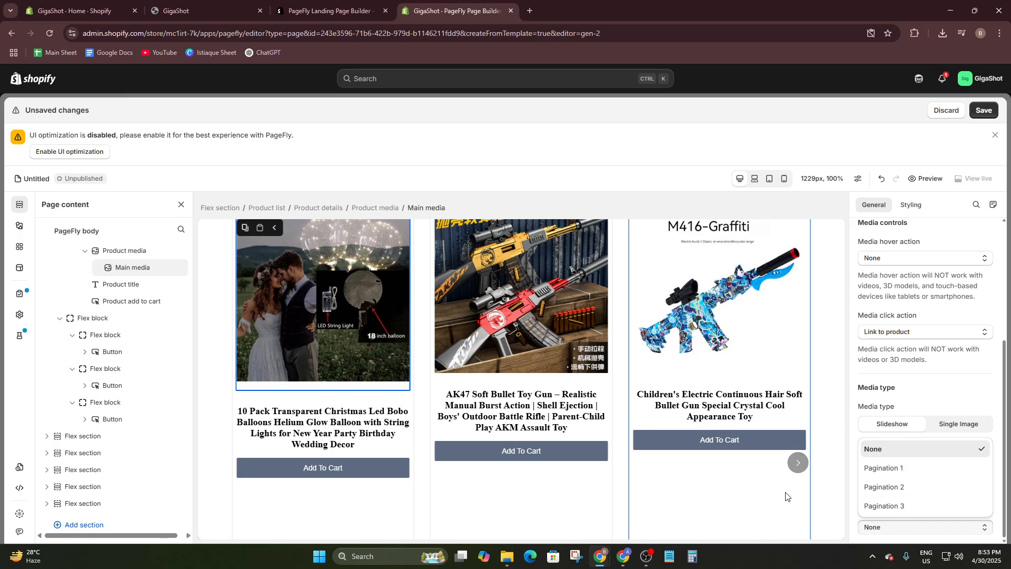
- Give the Black Friday hero section a Fade in animation when visible and a Grow animation on mouse over
scroll(732, 443, up, 5)
click(668, 366)
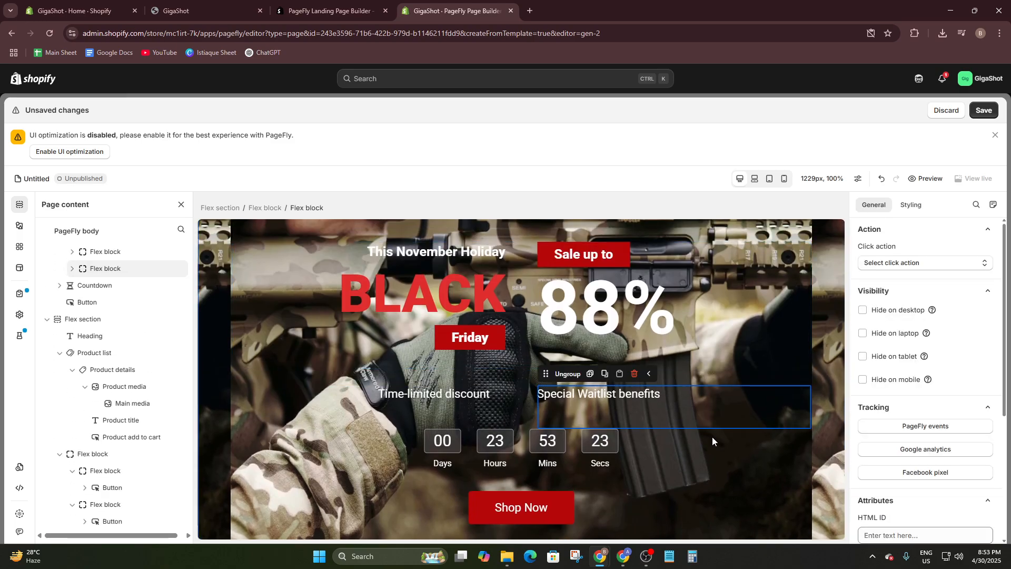
click(818, 397)
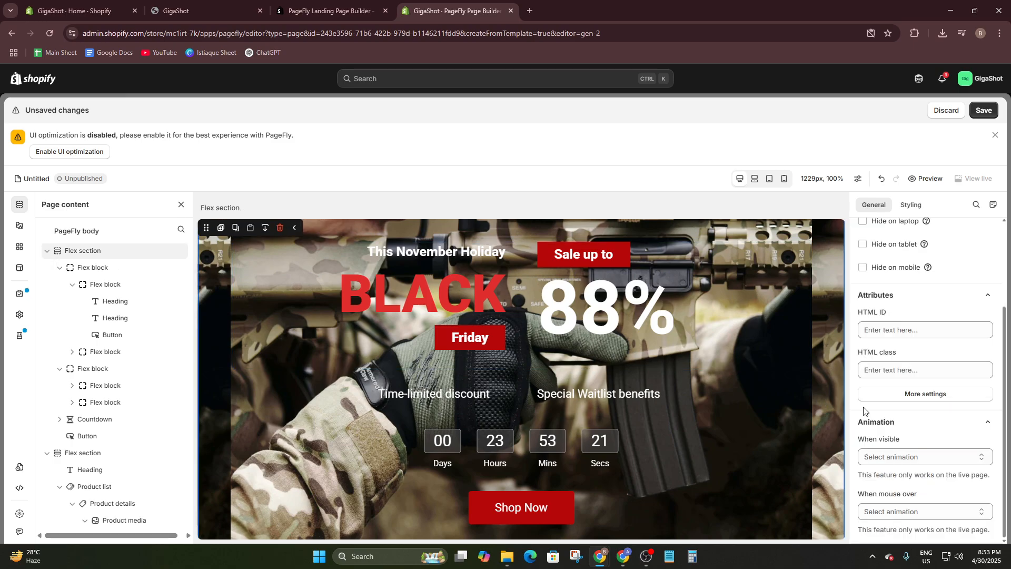
click(885, 457)
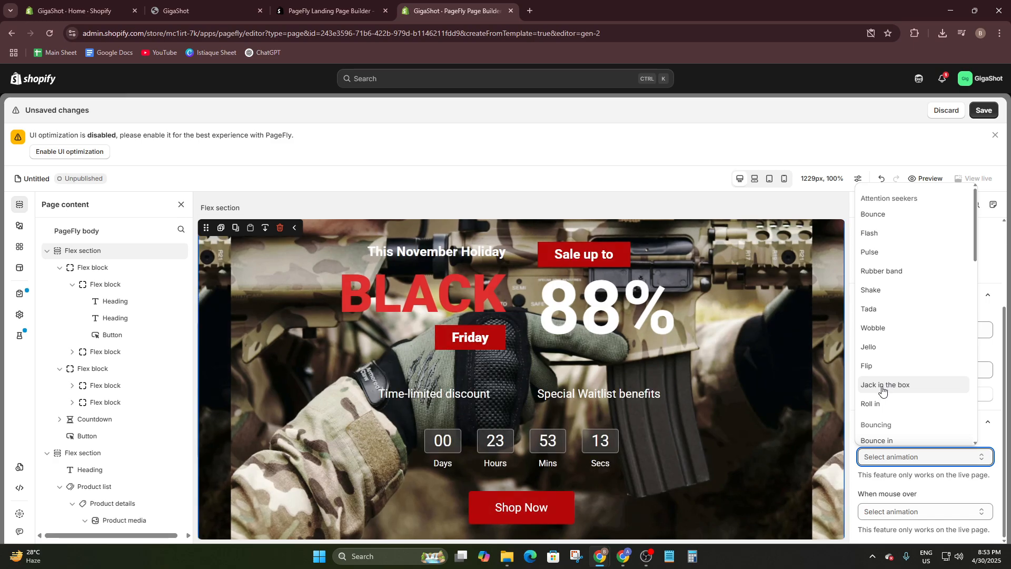
scroll(881, 405, down, 2)
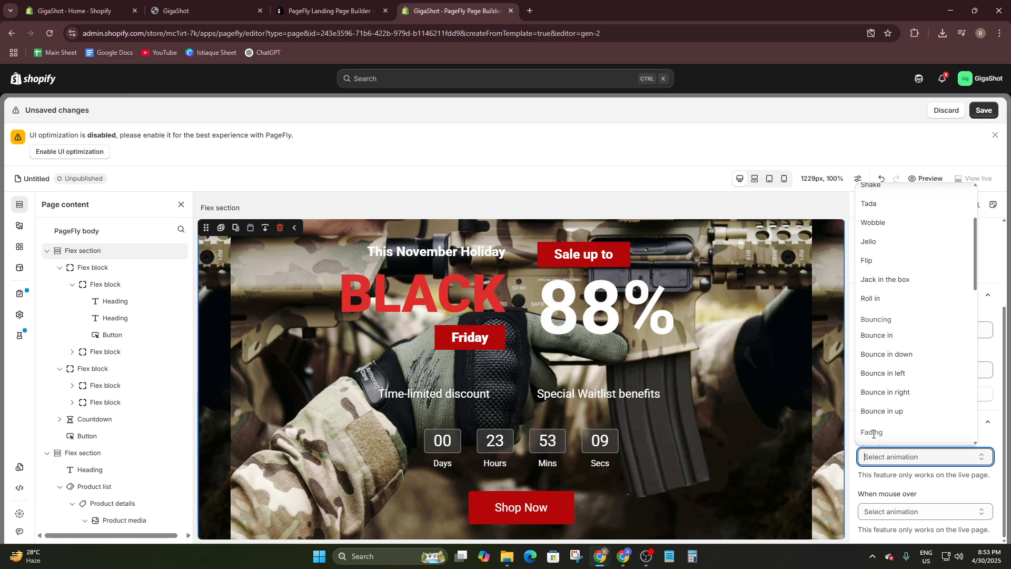
scroll(873, 432, down, 2)
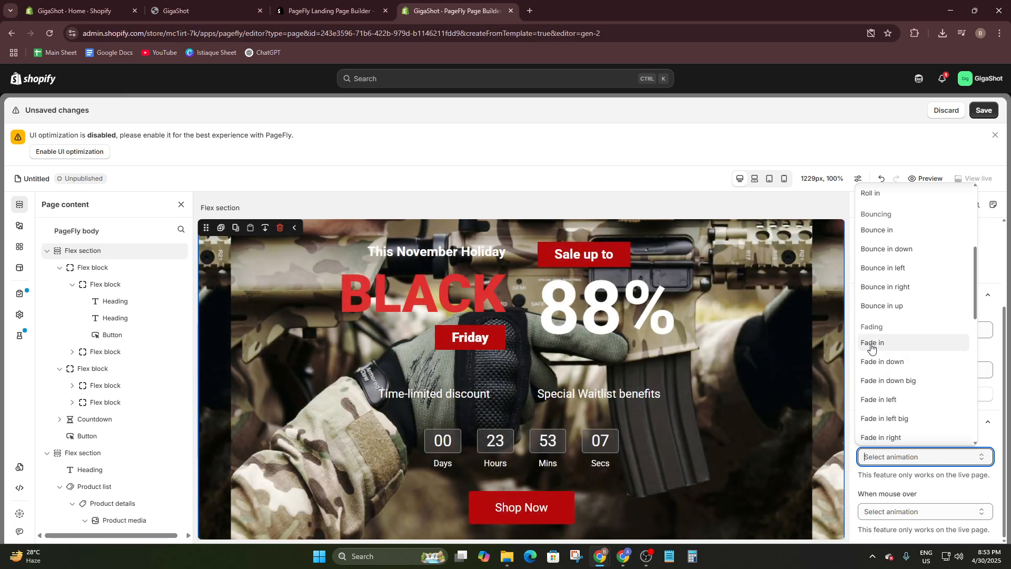
click(872, 344)
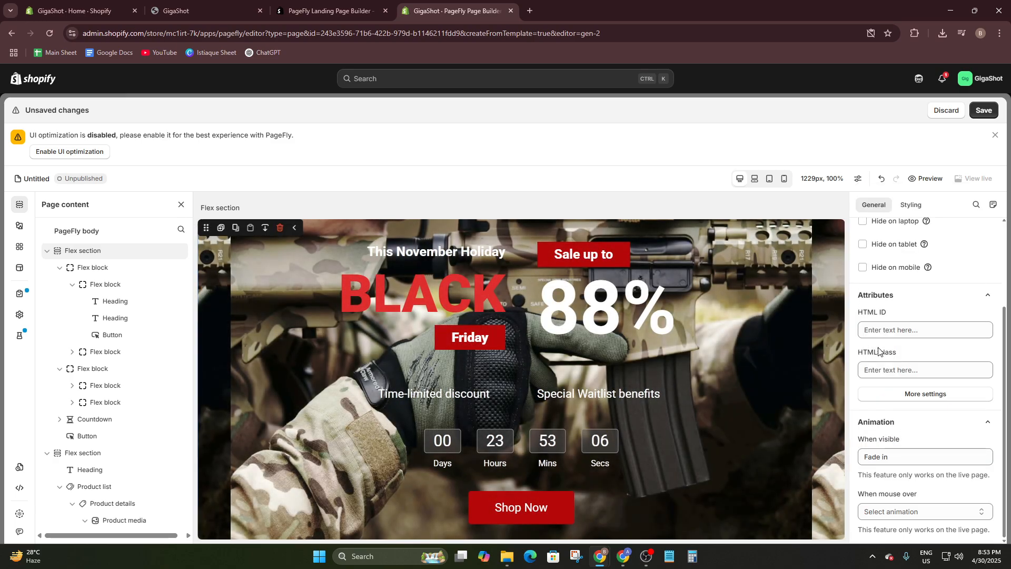
click(901, 509)
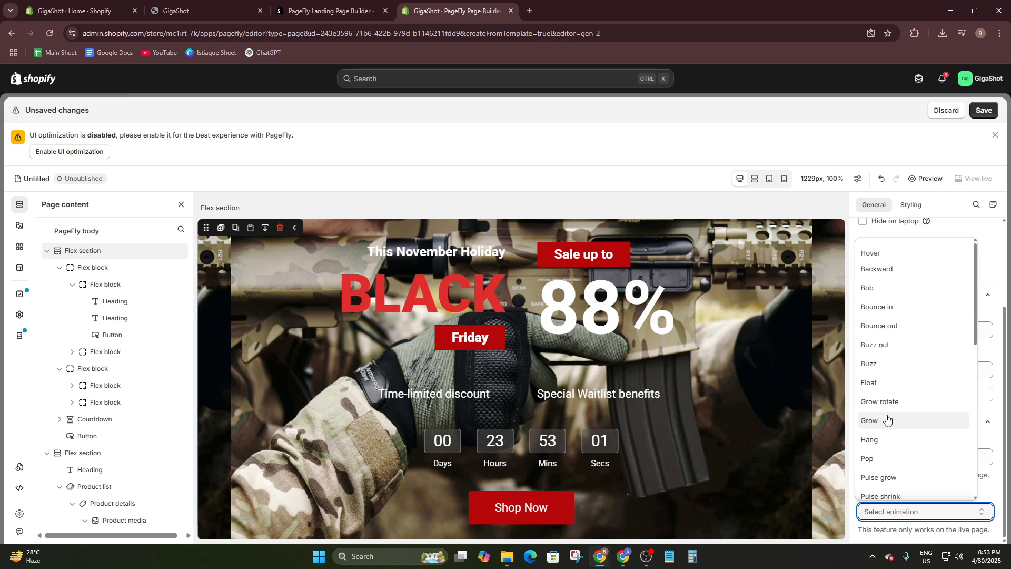
click(888, 421)
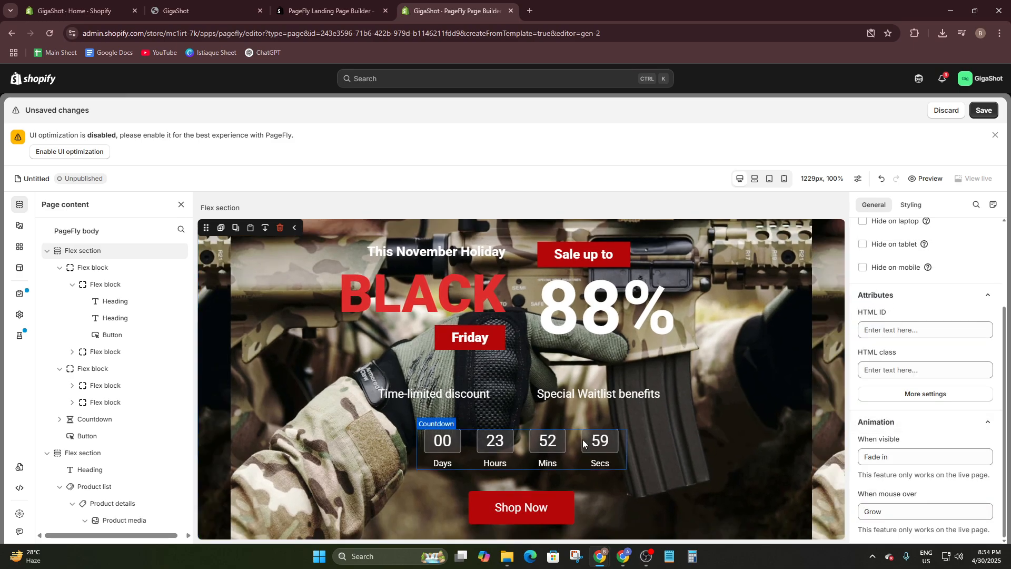
- Examine the page from the product slideshow down through the Extra Benefit From Waitlist section and its first subscriber benefit
scroll(404, 415, down, 3)
scroll(561, 396, down, 7)
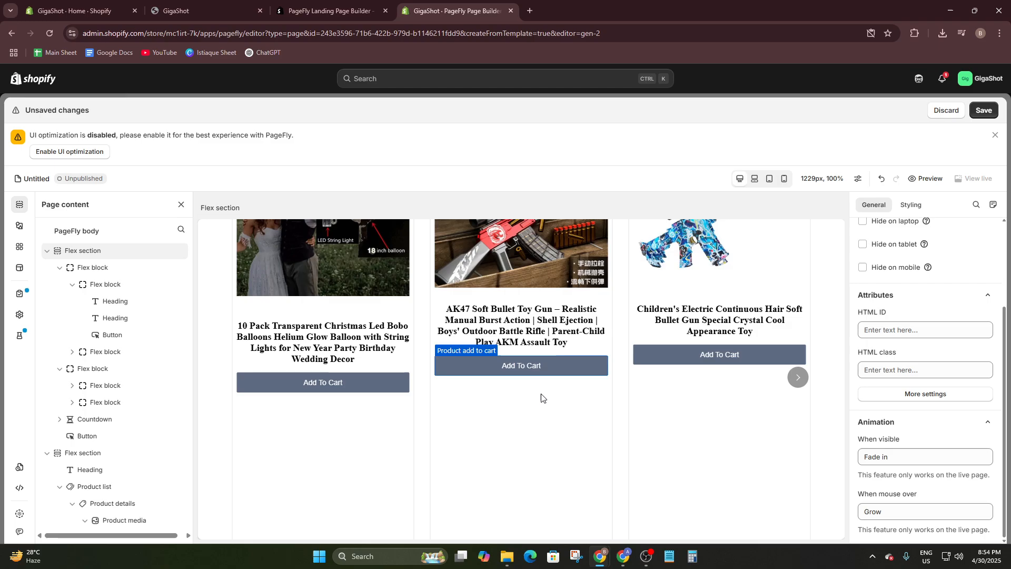
scroll(451, 421, up, 5)
scroll(464, 403, down, 15)
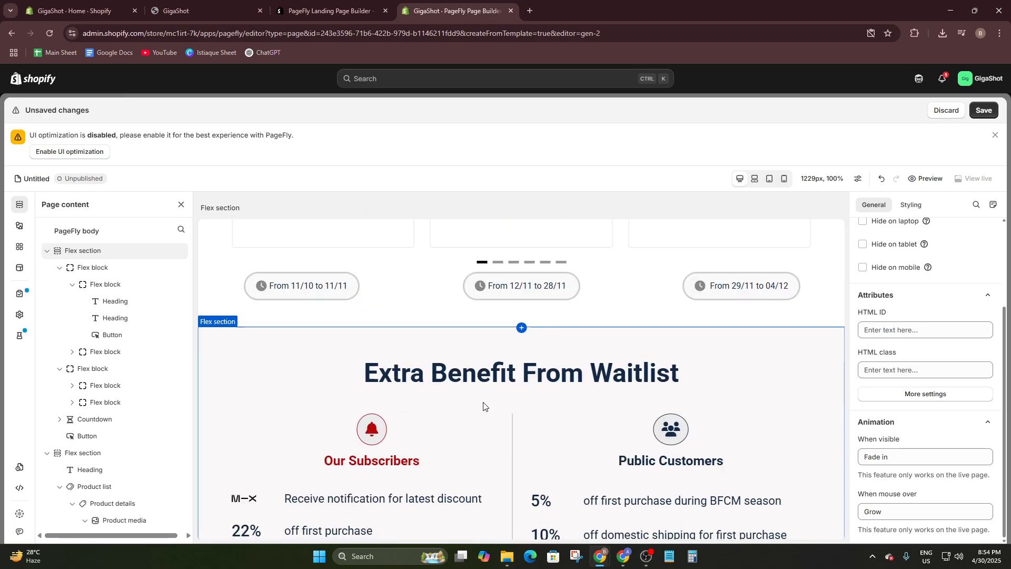
scroll(486, 409, up, 4)
scroll(485, 409, down, 4)
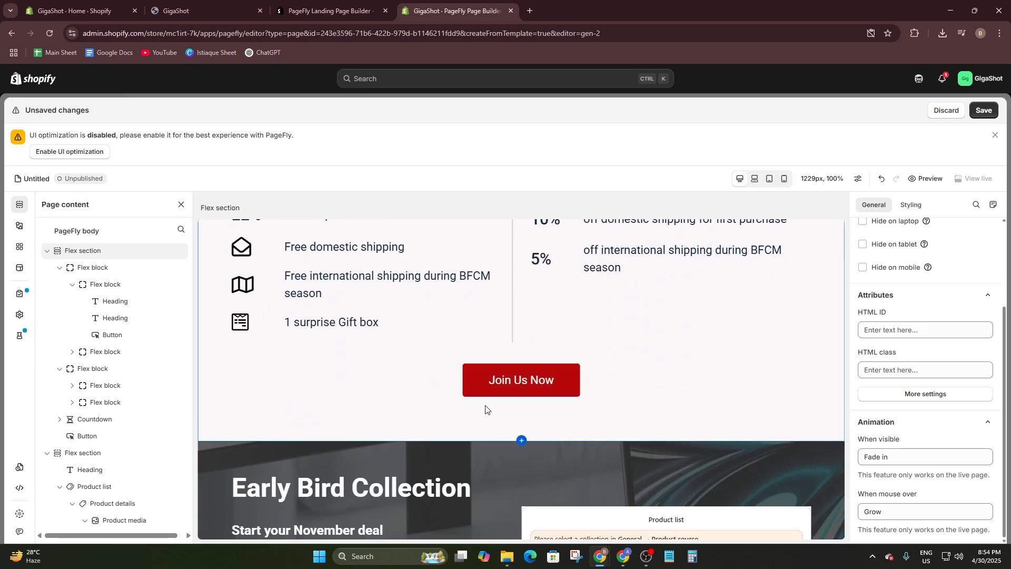
scroll(486, 409, up, 4)
click(401, 401)
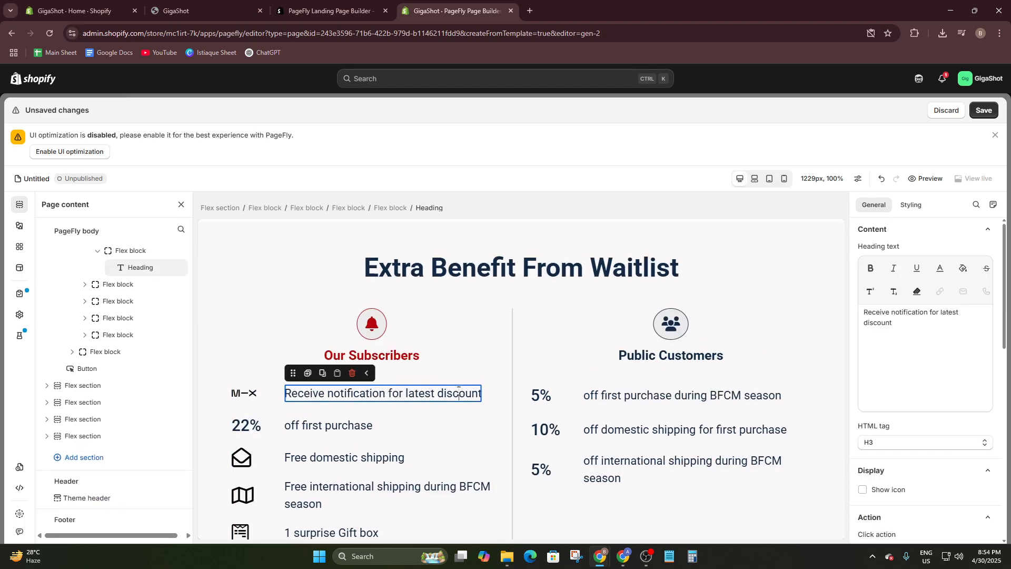
drag(480, 393, 322, 405)
click(401, 411)
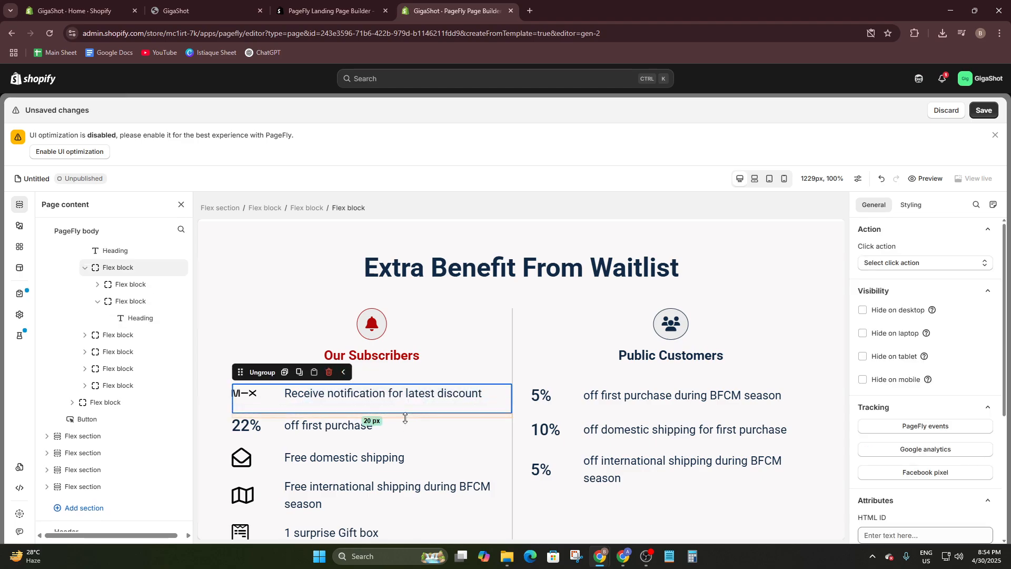
- Try the Go to URL click action on the "off first purchase" block and reset it to no action
click(405, 422)
drag(354, 427, 313, 429)
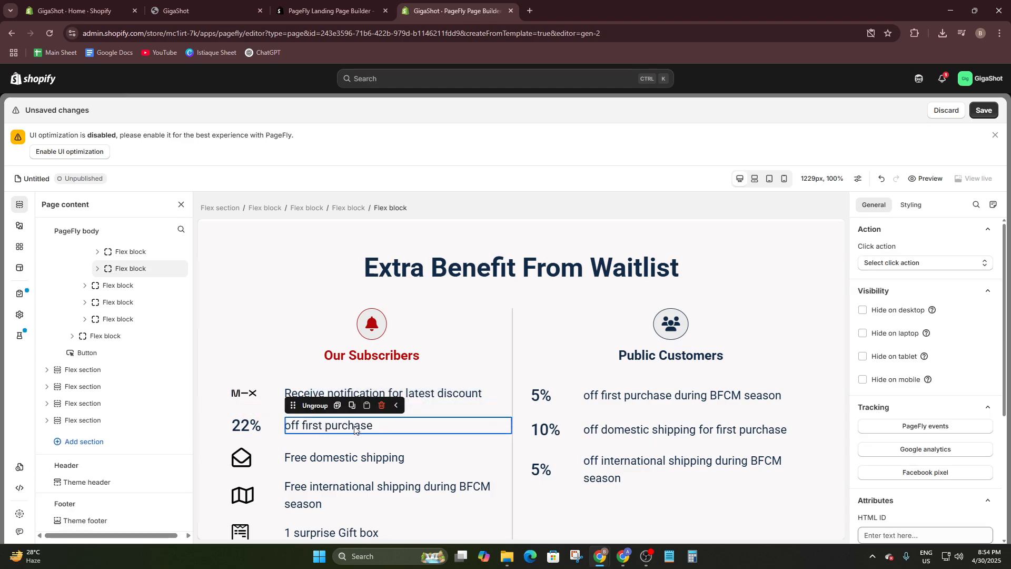
click(933, 266)
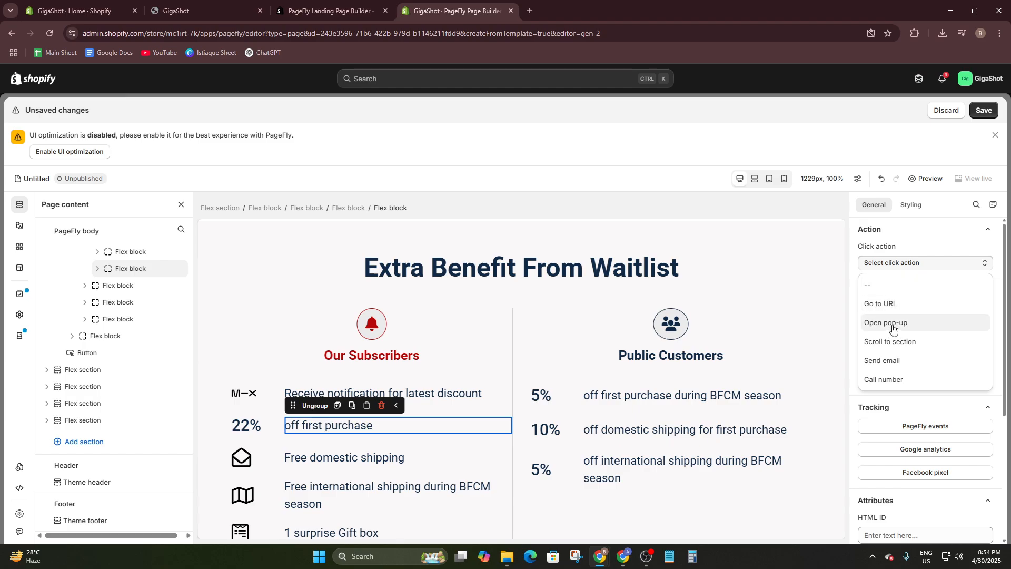
click(887, 304)
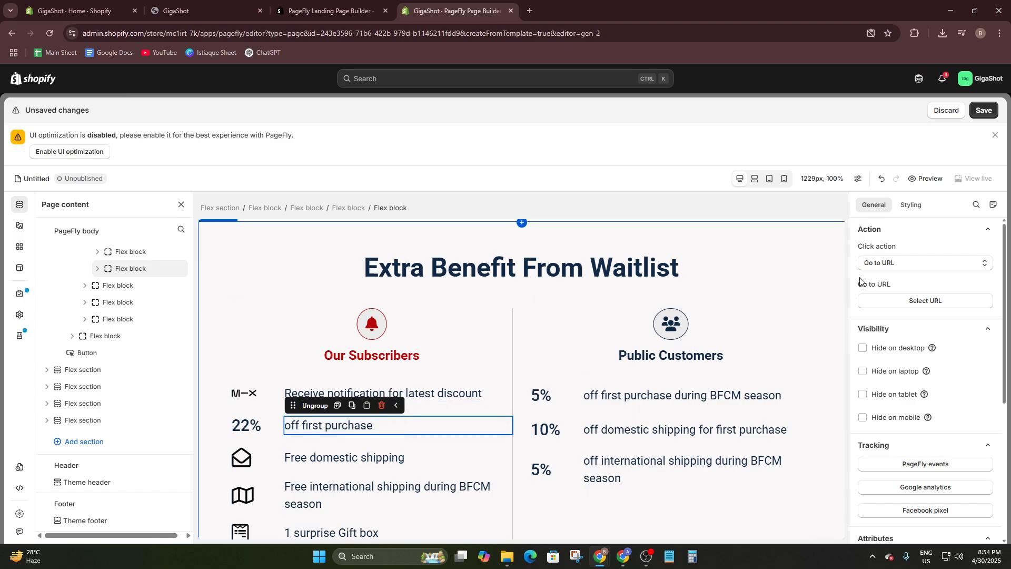
click(872, 265)
click(878, 285)
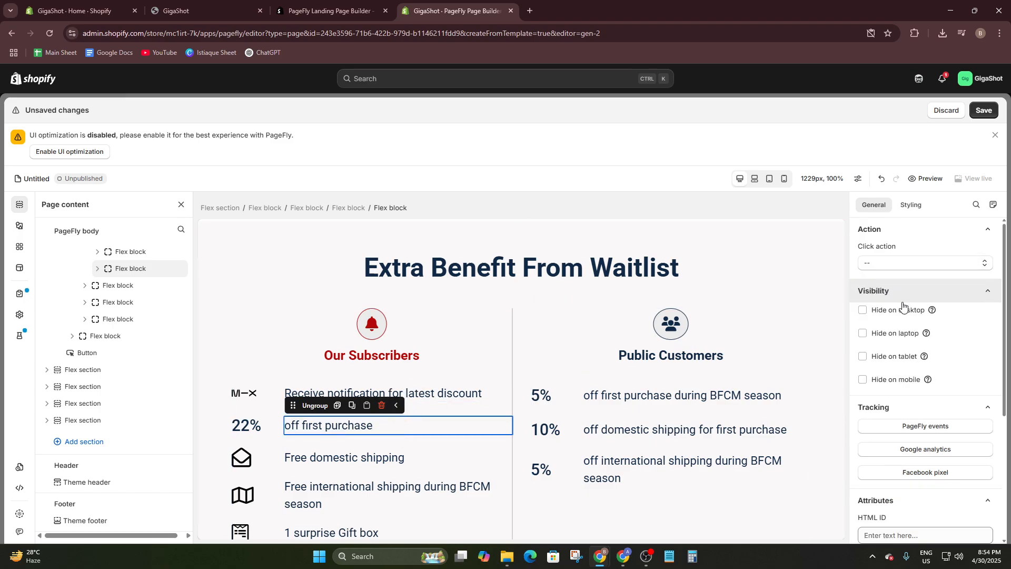
- Examine the general settings and width options of the "Receive notification for latest discount" row in the Our Subscribers column
scroll(903, 306, down, 2)
click(255, 354)
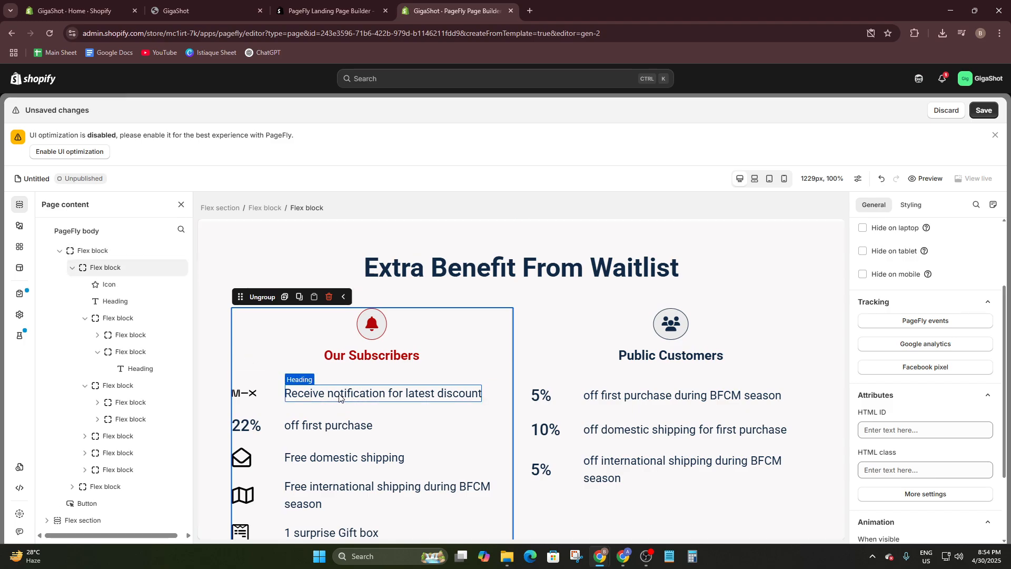
scroll(340, 395, down, 1)
click(341, 354)
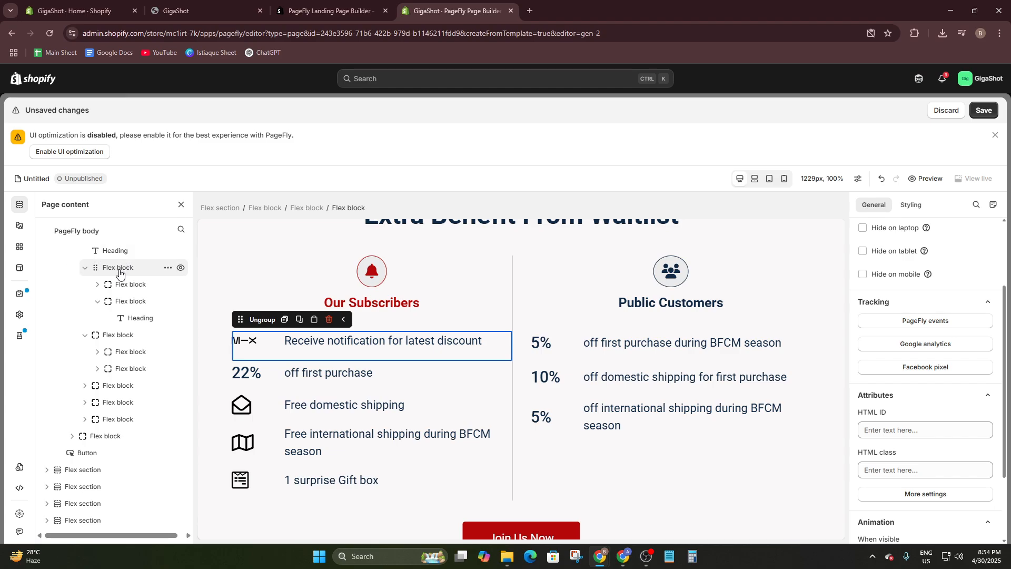
click(124, 269)
scroll(923, 252, up, 2)
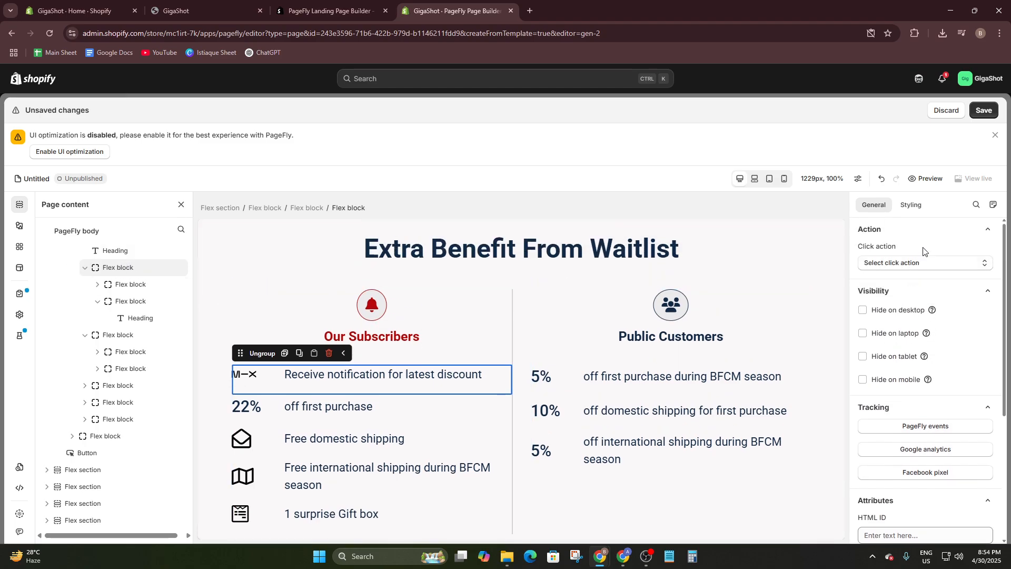
click(906, 209)
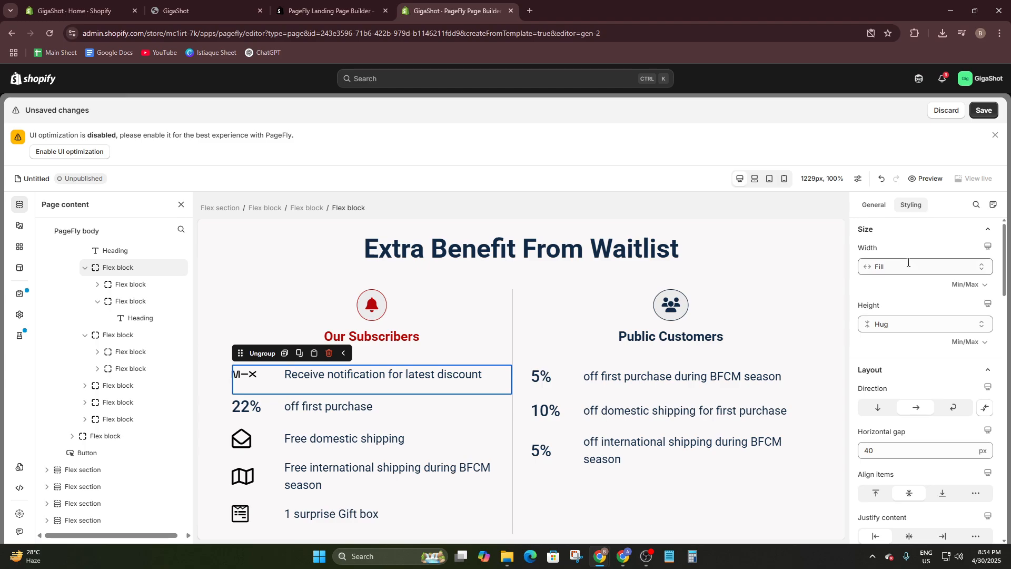
click(895, 272)
click(897, 304)
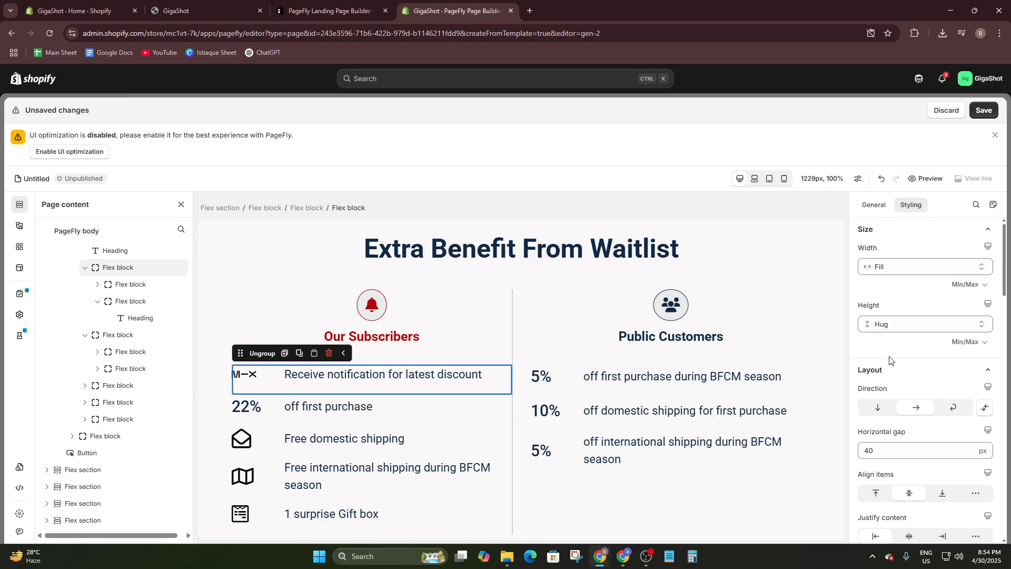
- Set the content color of the "Receive notification for latest discount" row to red, rgb(250, 5, 5)
scroll(900, 378, down, 1)
scroll(900, 378, down, 5)
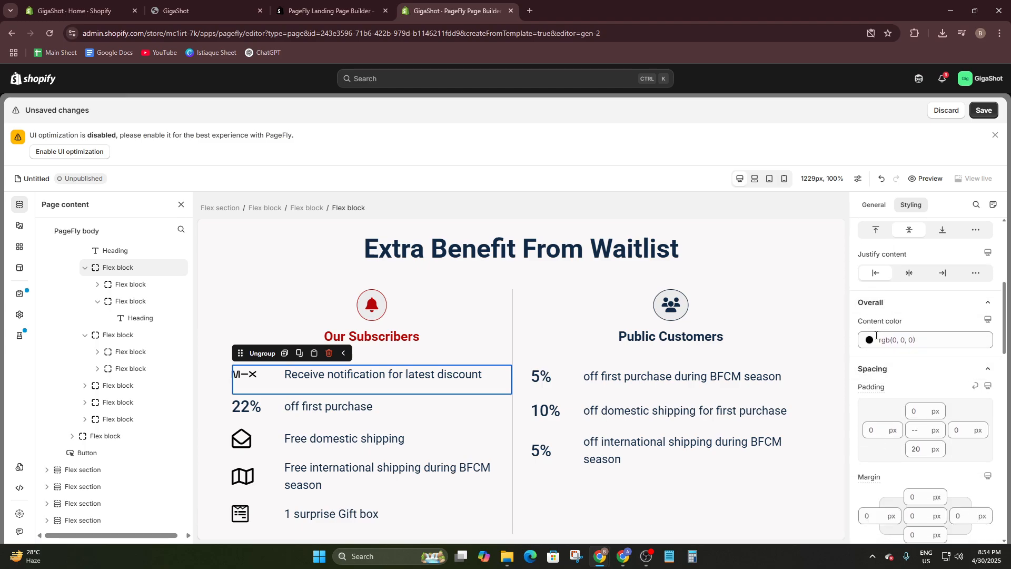
scroll(898, 363, down, 2)
click(887, 235)
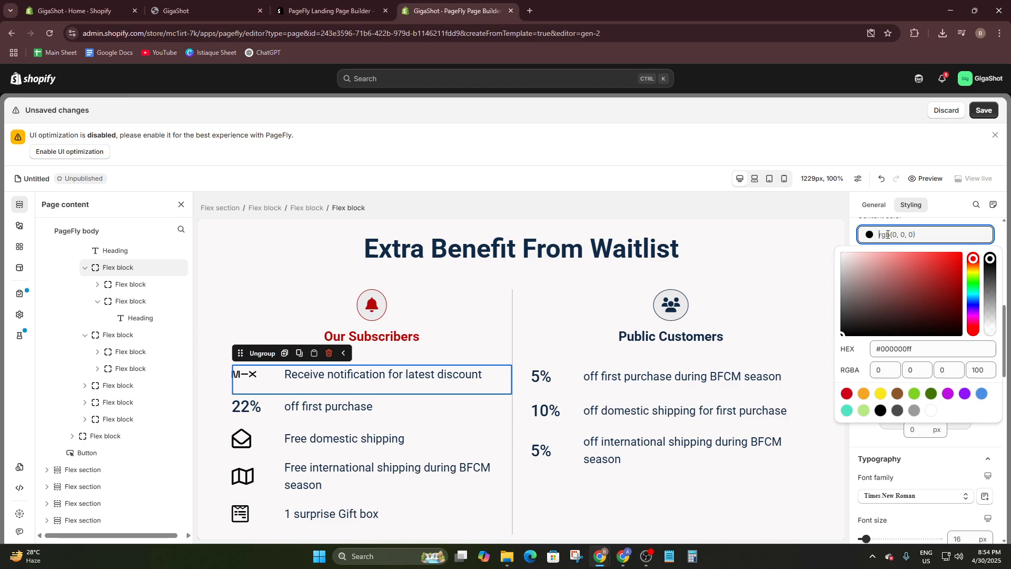
mouse_move(871, 330)
mouse_down()
mouse_move(844, 335)
mouse_move(966, 253)
mouse_up()
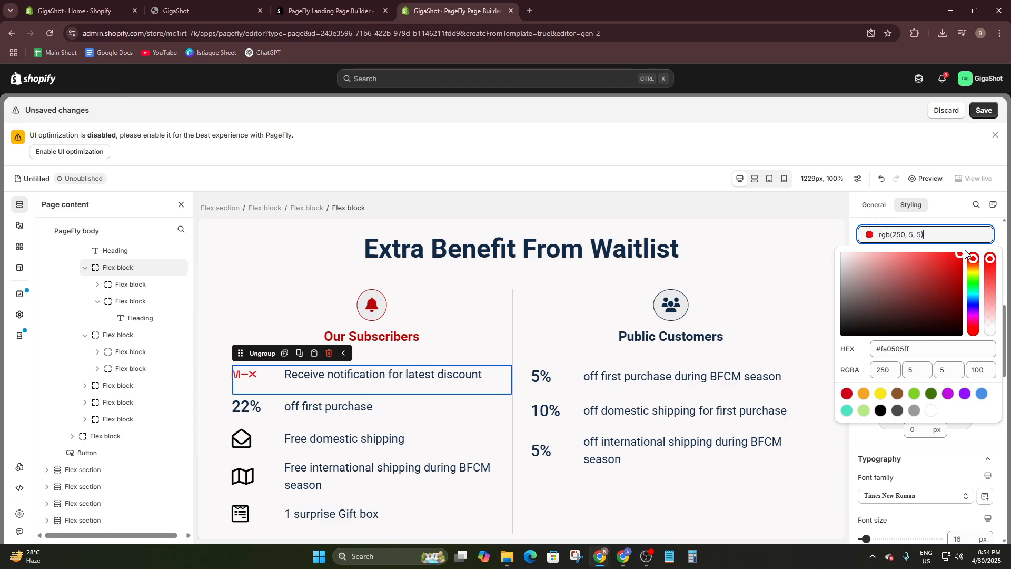
click(985, 237)
- Look through the available font families and set the "Receive notification for latest discount" row's font size to 60 px
scroll(934, 277, down, 2)
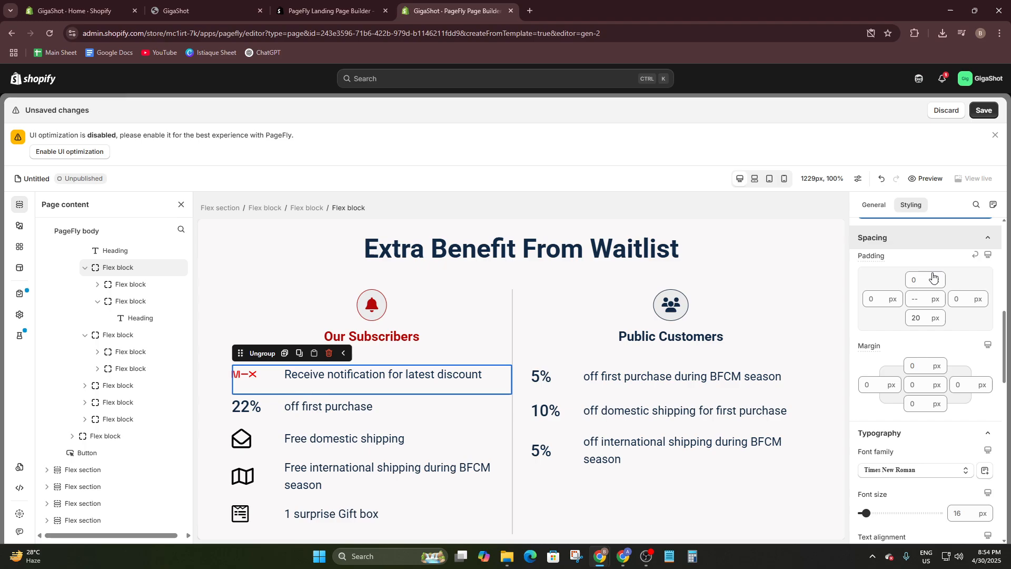
scroll(923, 305, up, 1)
scroll(921, 305, down, 2)
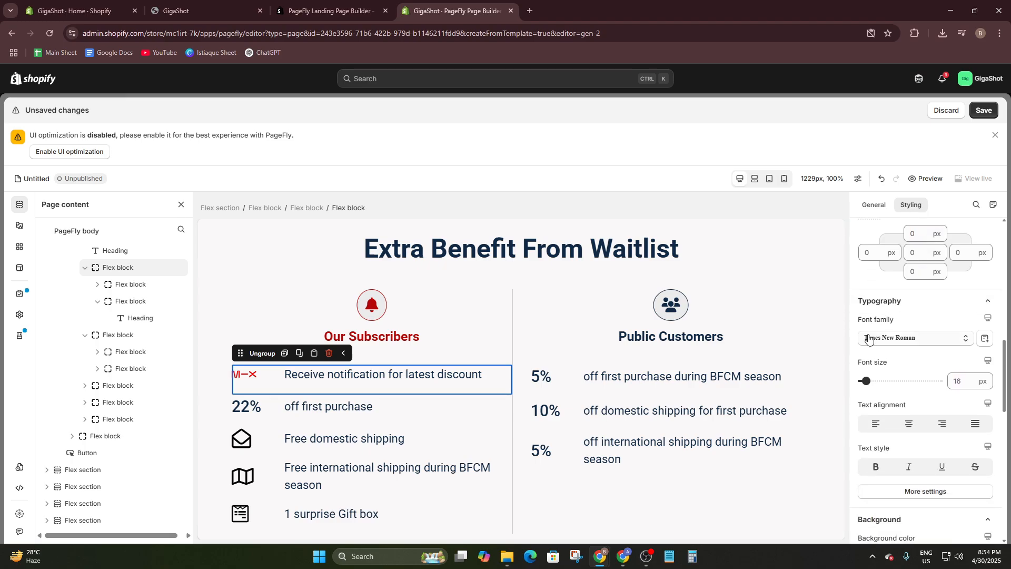
click(903, 342)
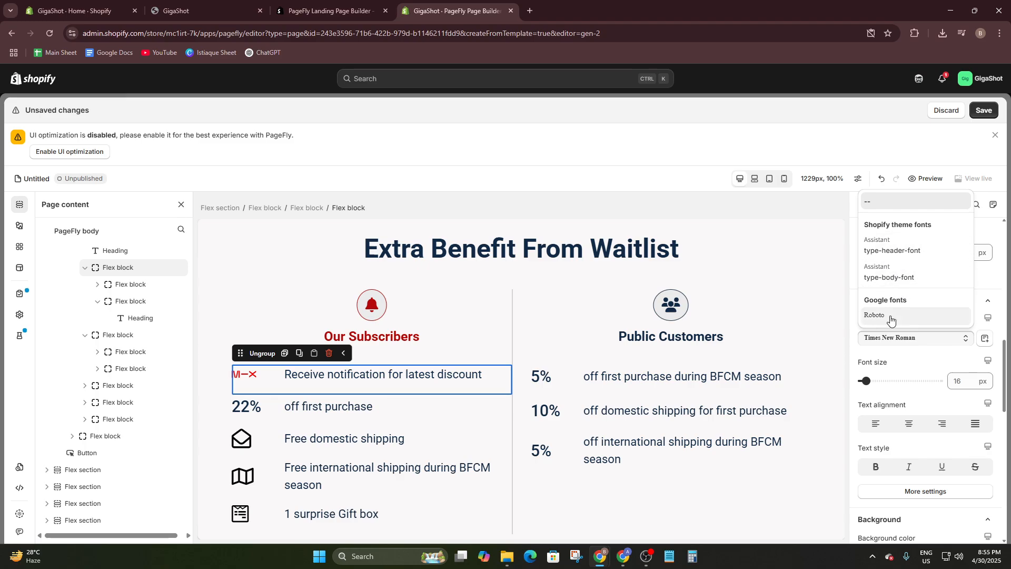
click(897, 343)
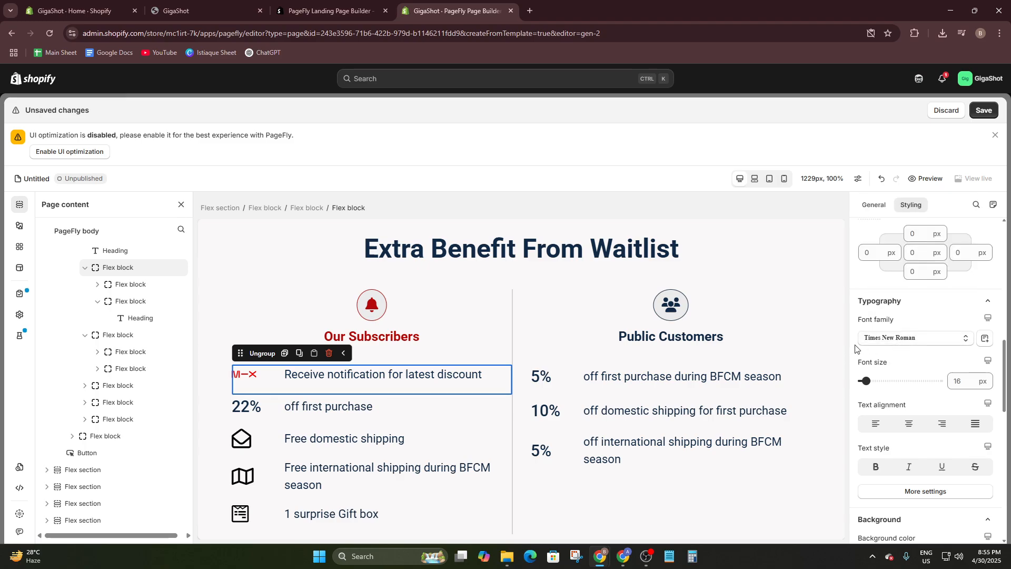
drag(869, 381, 889, 381)
scroll(889, 381, down, 3)
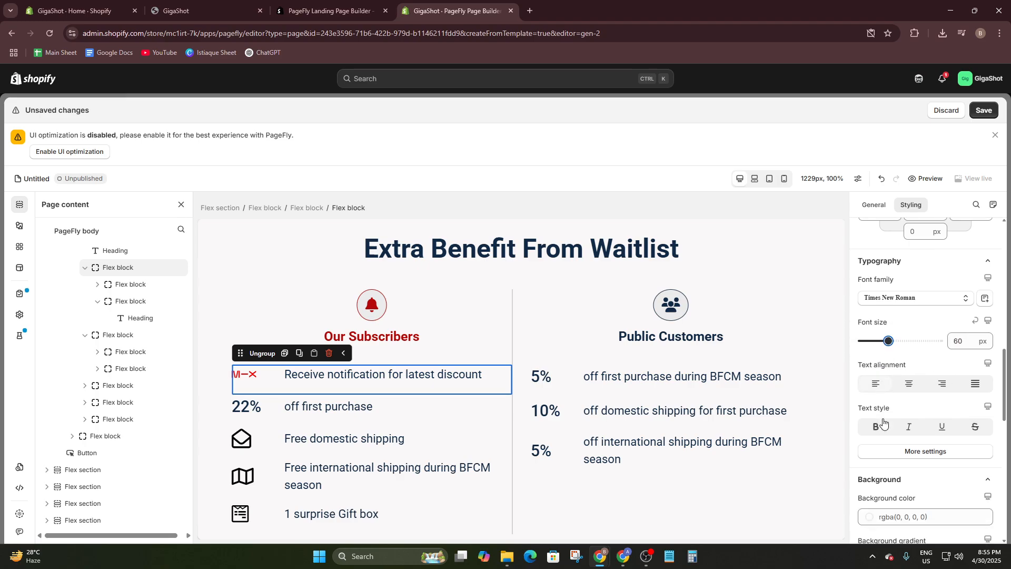
- Ungroup the "Receive notification for latest discount" row so its icon and heading blocks become separate
click(254, 354)
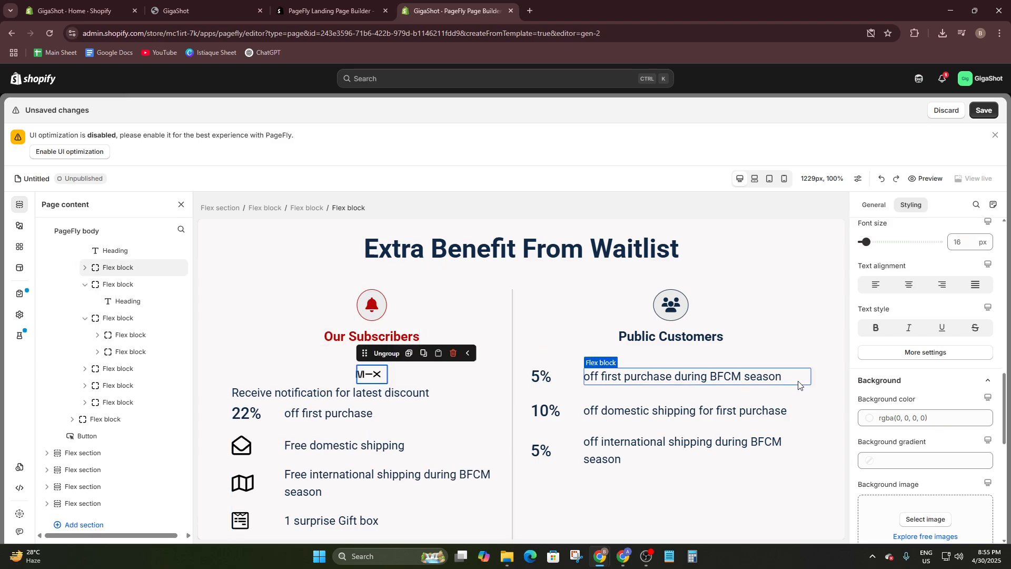
click(439, 357)
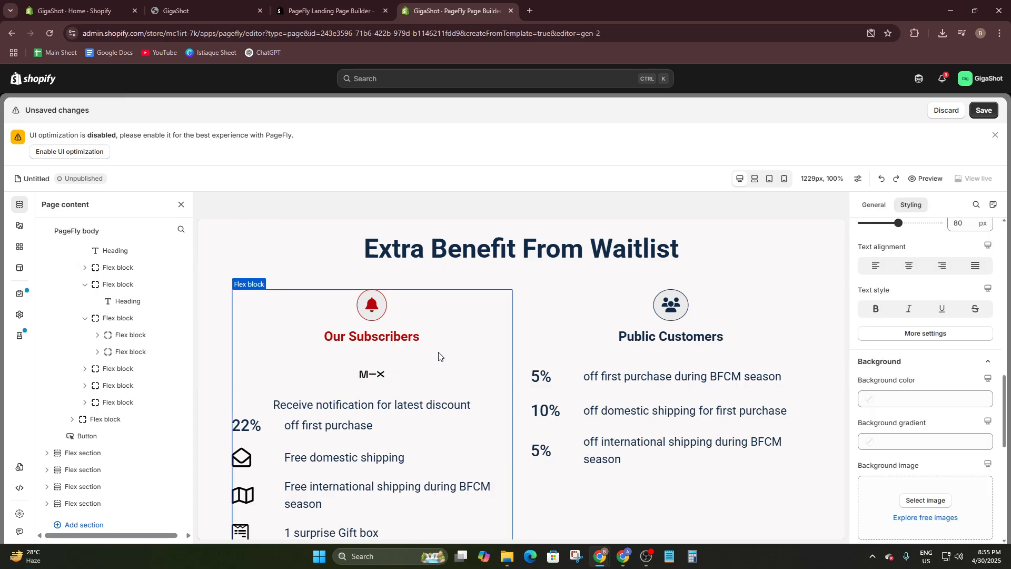
- Examine the spacing, typography, background, border and effects settings of the icon above the "Receive notification for latest discount" heading
click(379, 376)
scroll(911, 342, down, 3)
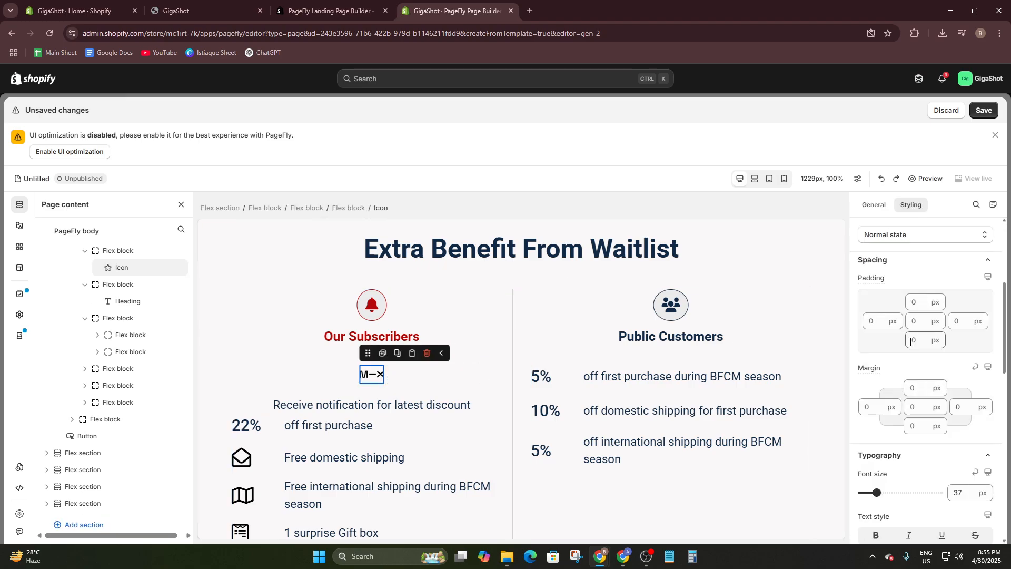
scroll(910, 342, down, 8)
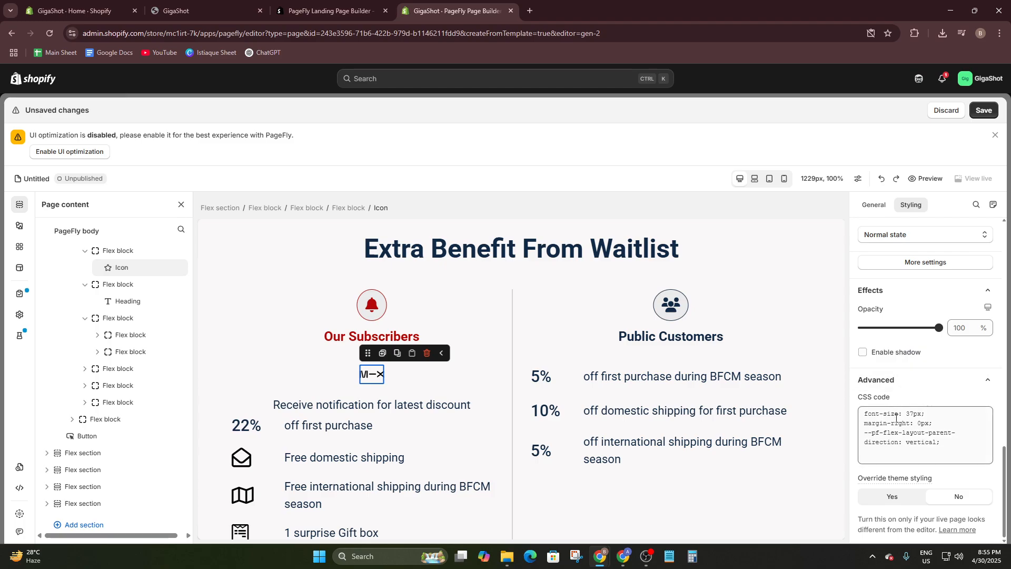
scroll(897, 418, up, 3)
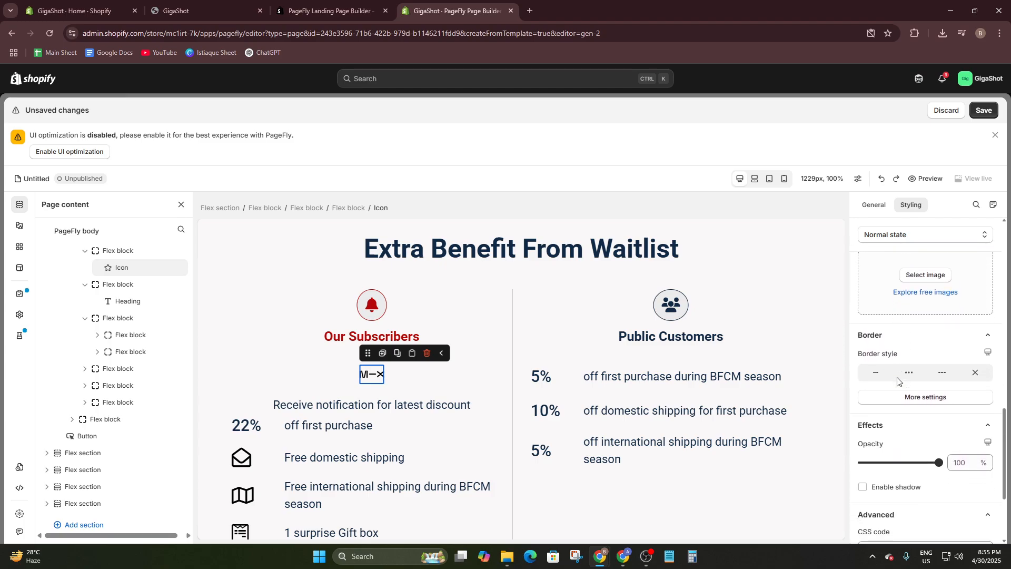
scroll(898, 381, down, 1)
scroll(893, 400, up, 3)
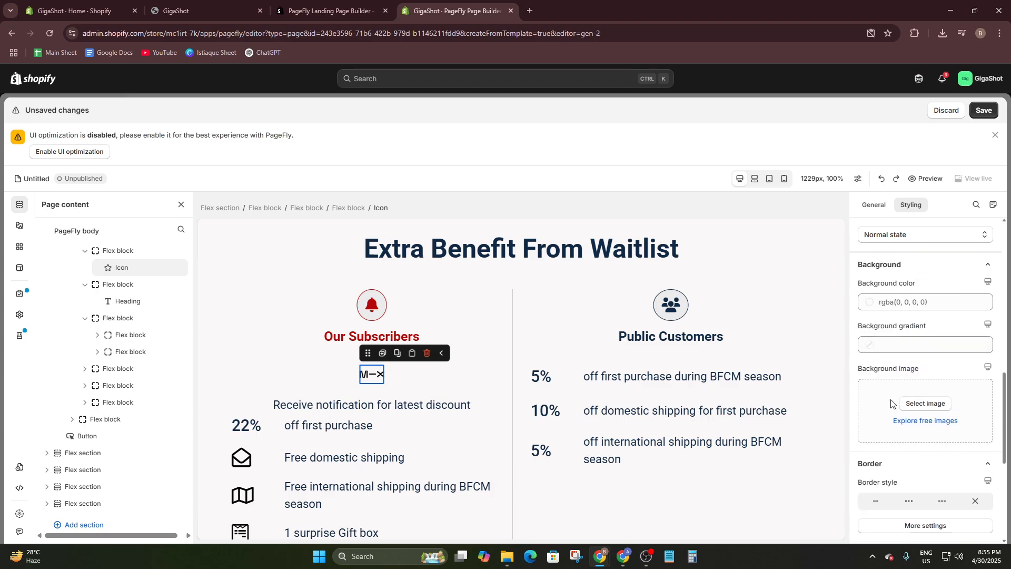
- Try several library images as the background of the Extra Benefit From Waitlist section and leave the image picker without applying one
click(749, 271)
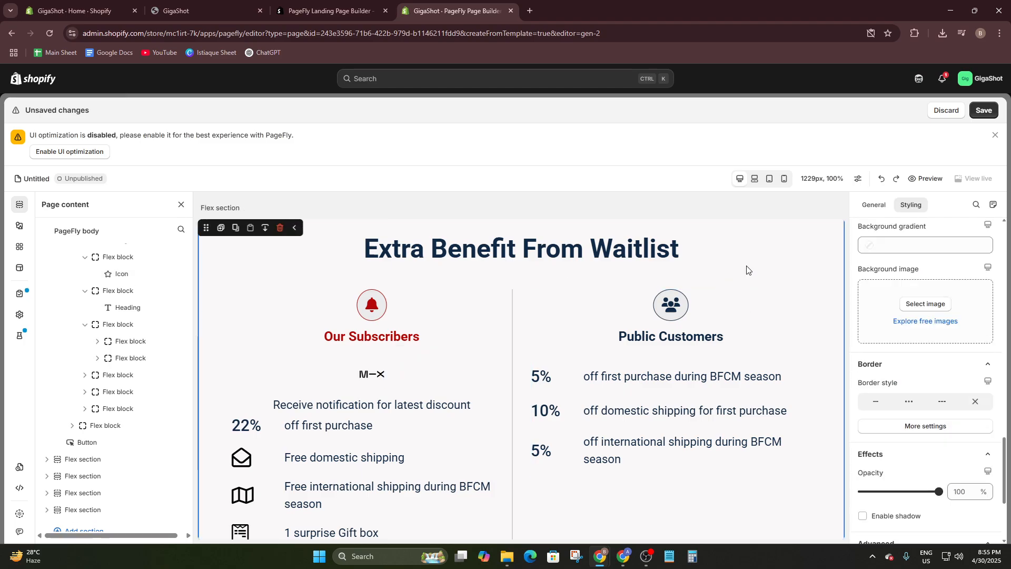
click(929, 305)
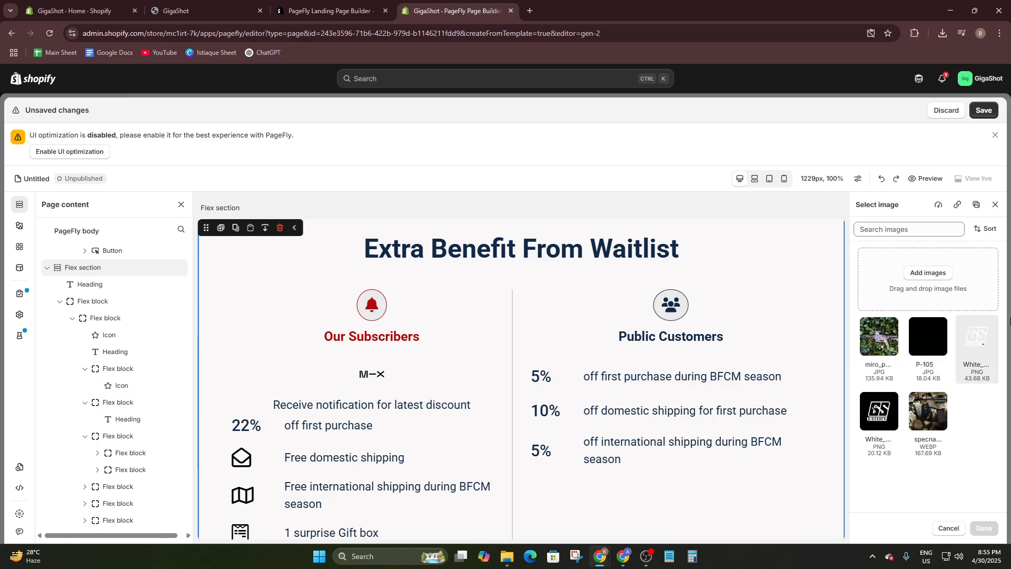
click(889, 337)
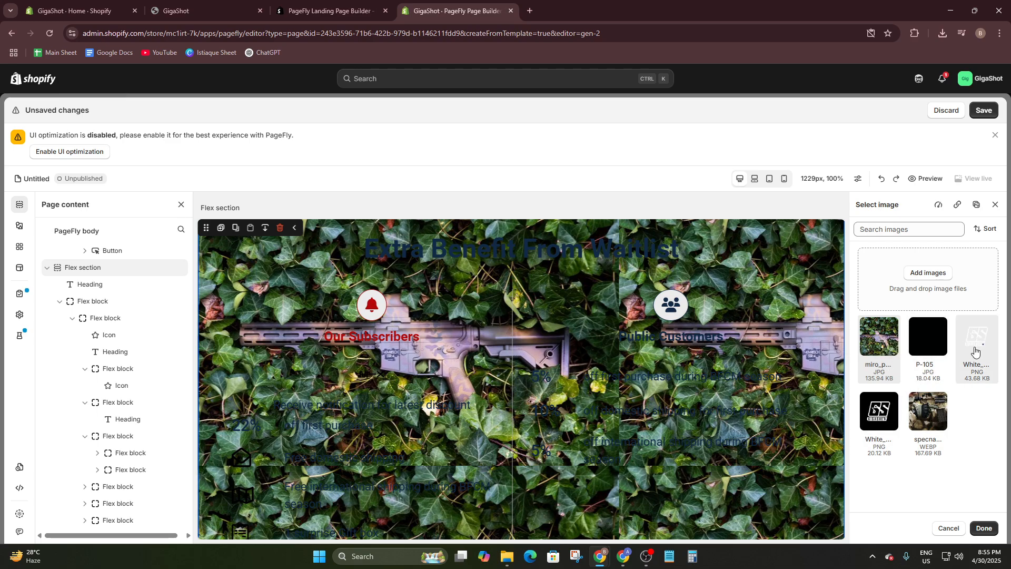
click(979, 346)
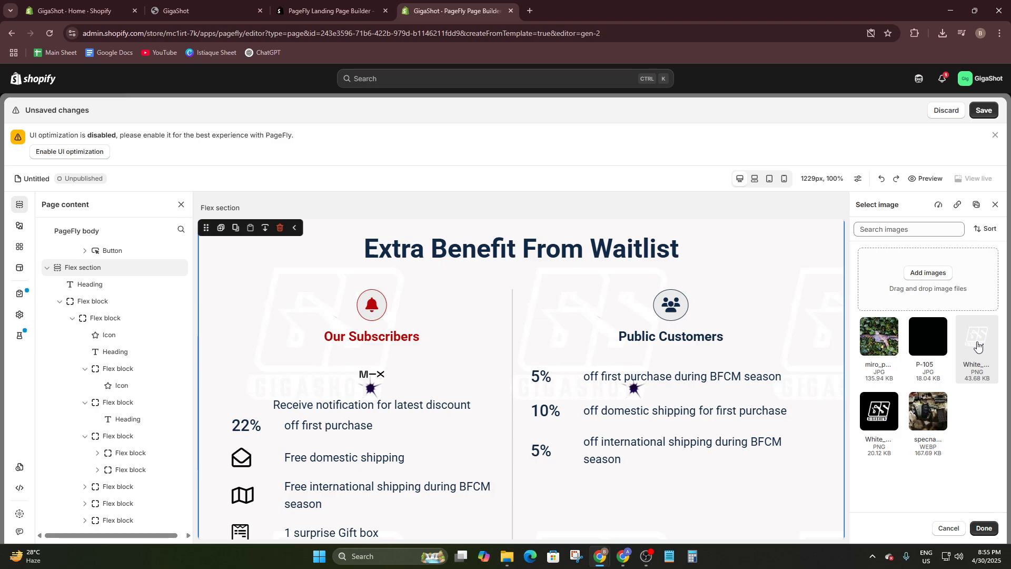
click(881, 415)
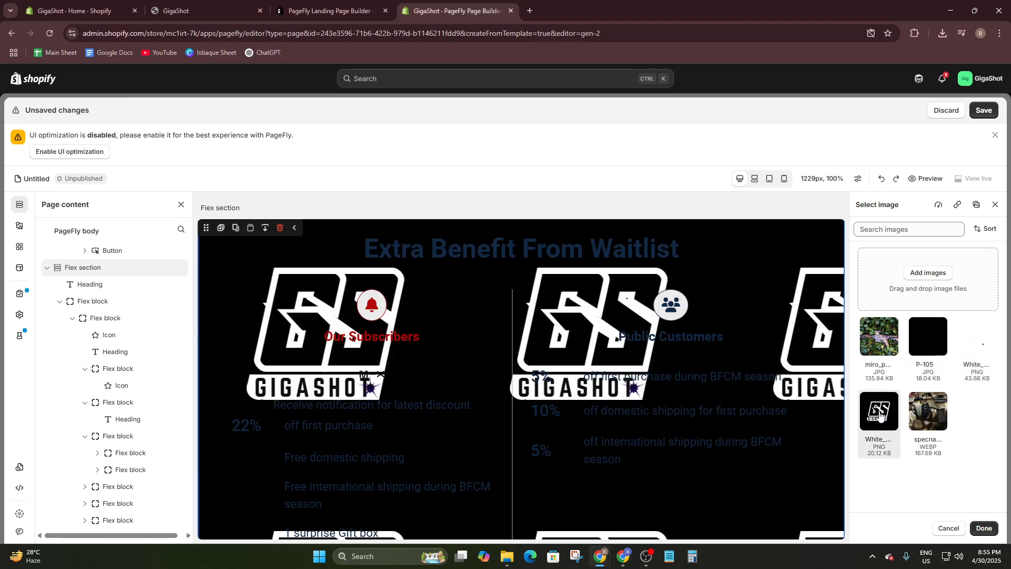
click(930, 403)
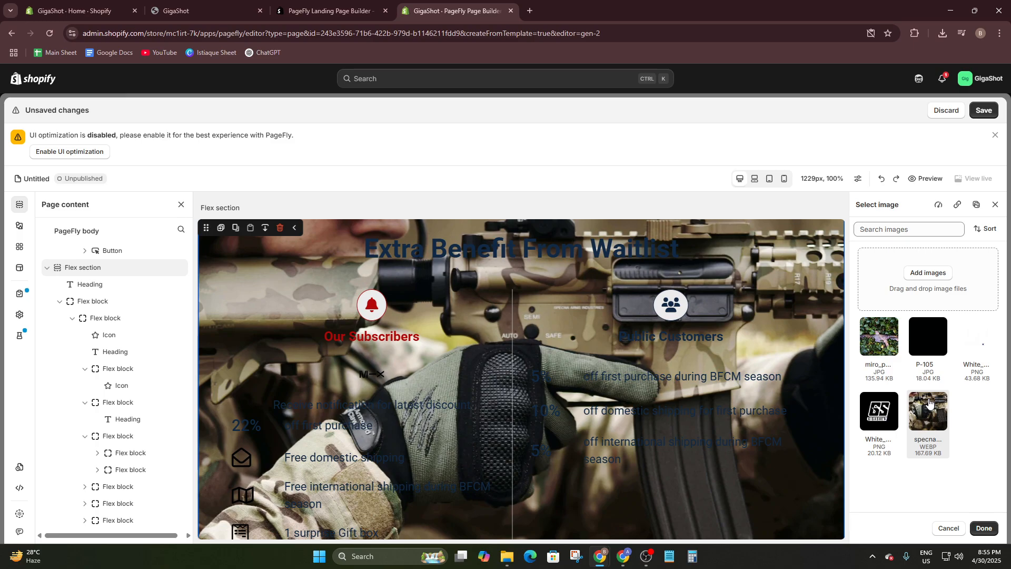
click(898, 335)
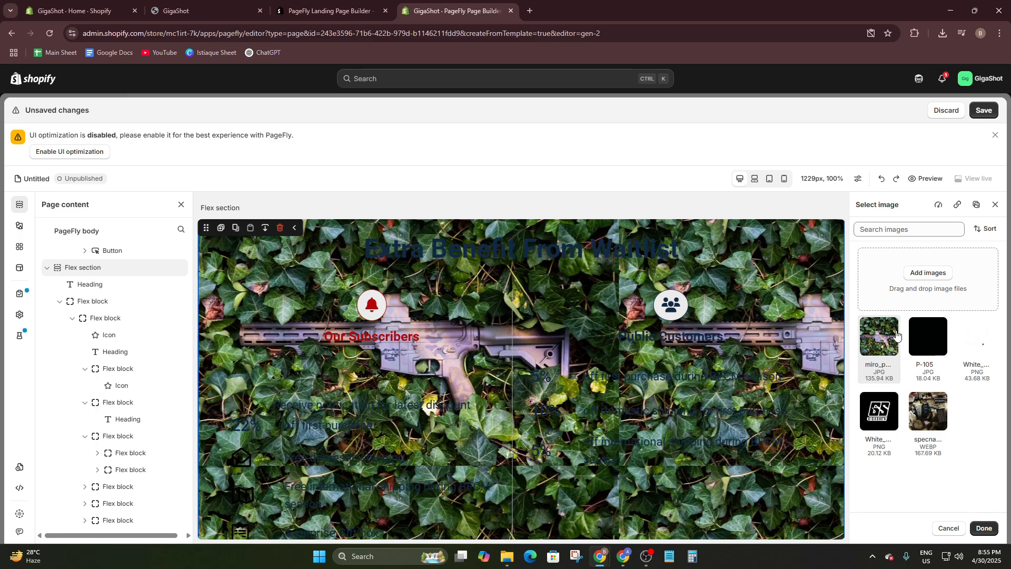
click(995, 205)
- Examine the Join Us Now button's styling, button type options, text and display settings below the waitlist benefits
scroll(757, 314, up, 3)
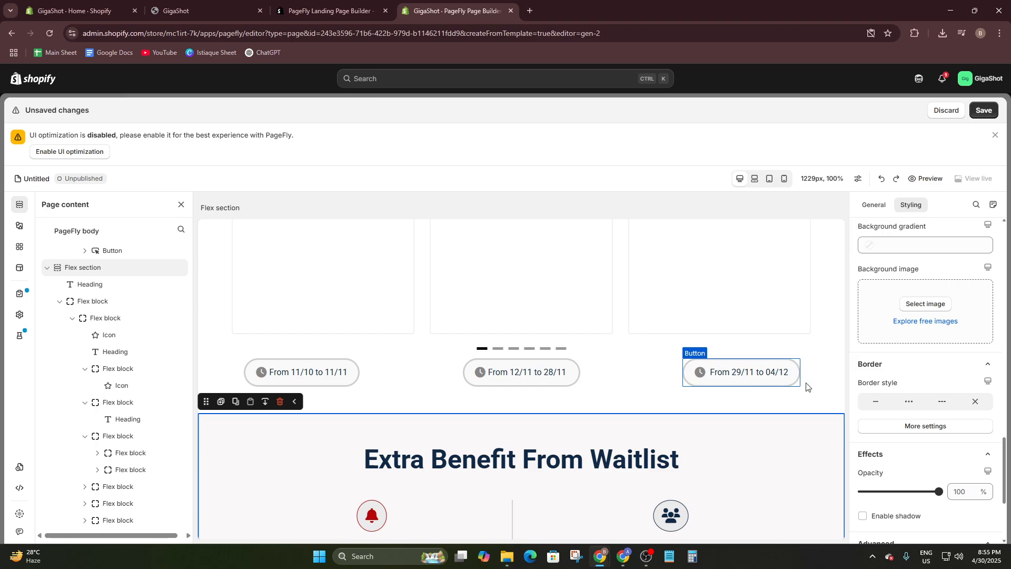
click(804, 380)
scroll(540, 379, down, 2)
scroll(539, 380, down, 3)
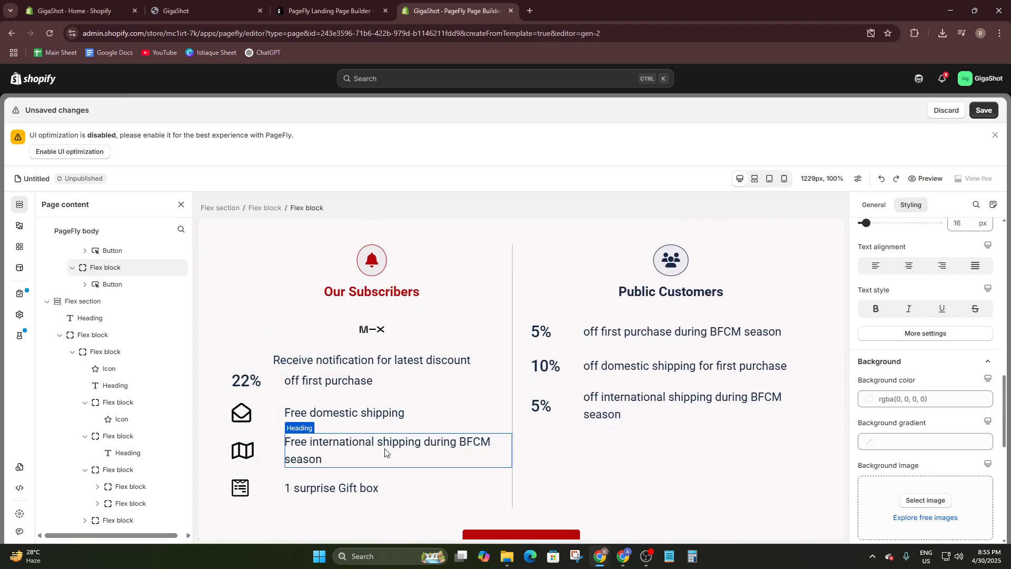
click(663, 472)
scroll(620, 425, down, 3)
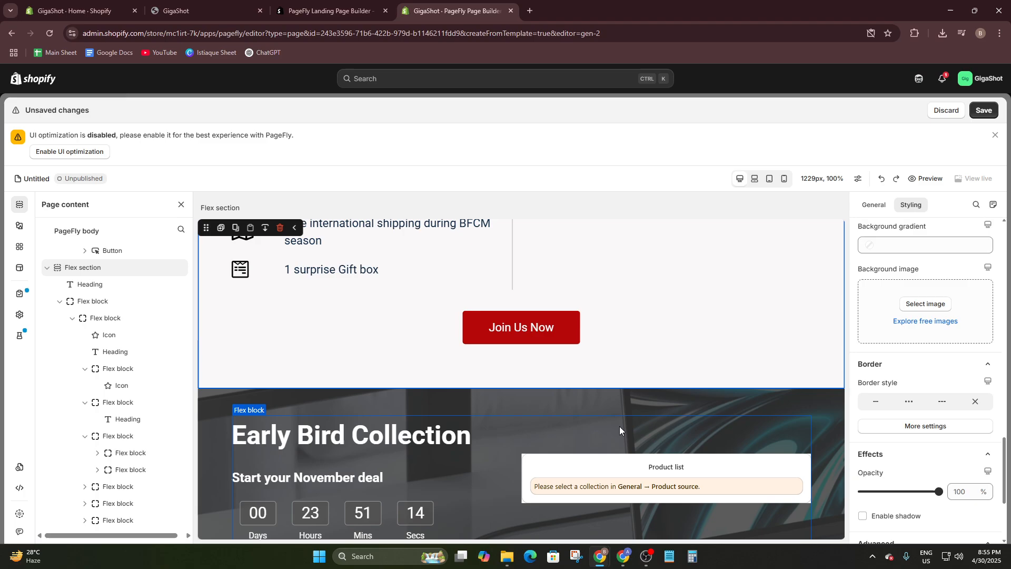
click(498, 324)
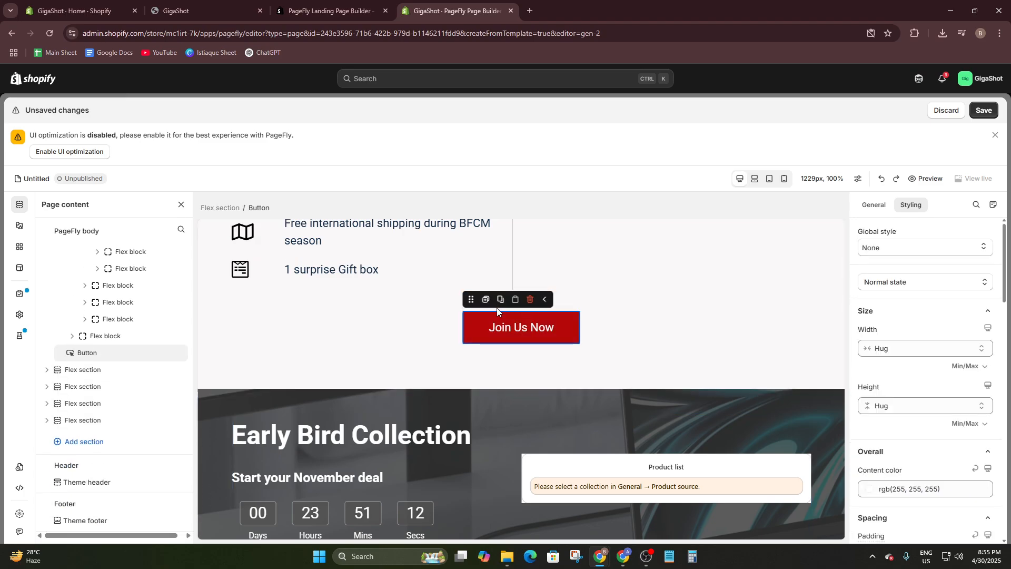
scroll(891, 293, down, 10)
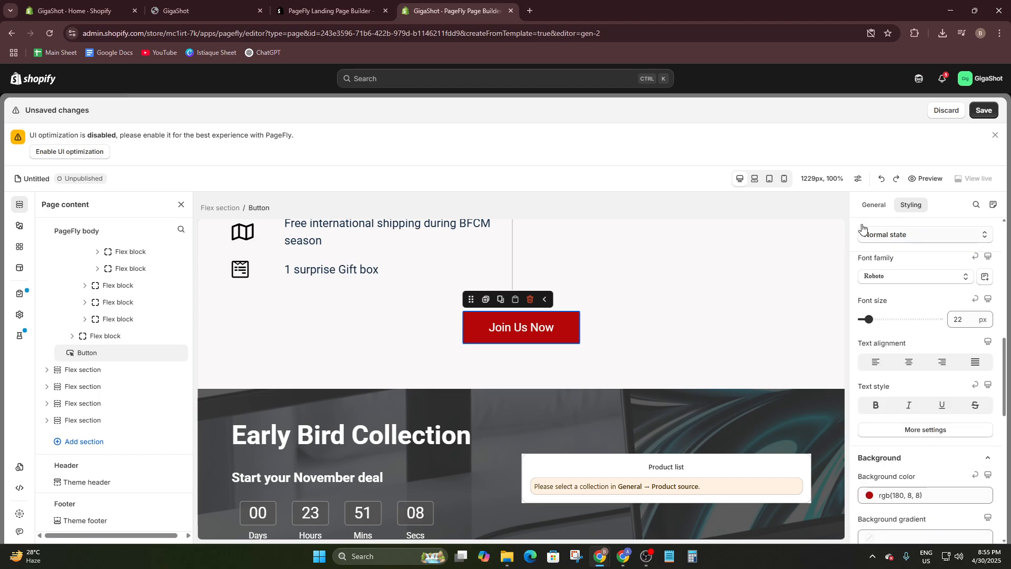
click(874, 204)
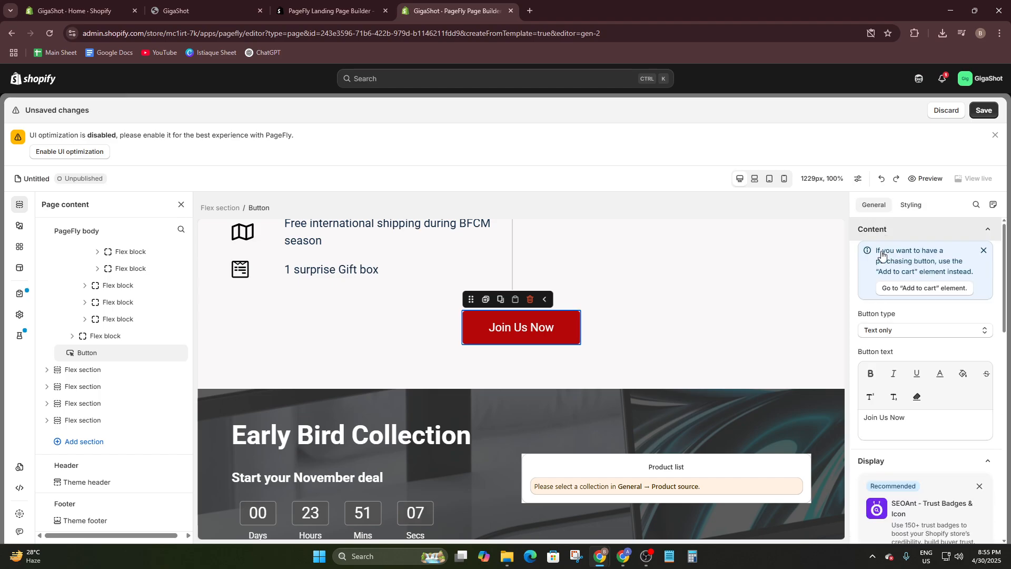
click(907, 332)
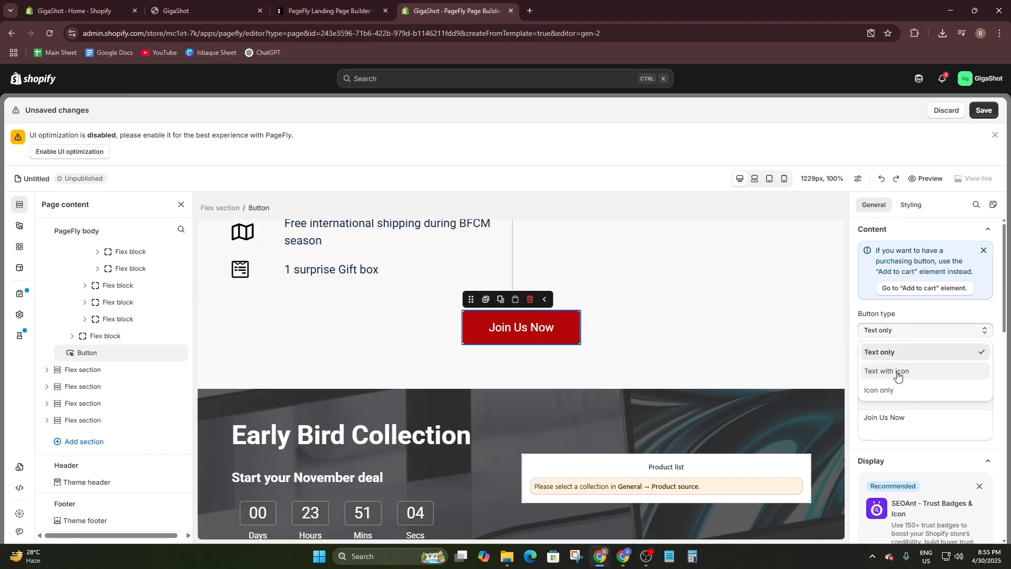
click(903, 411)
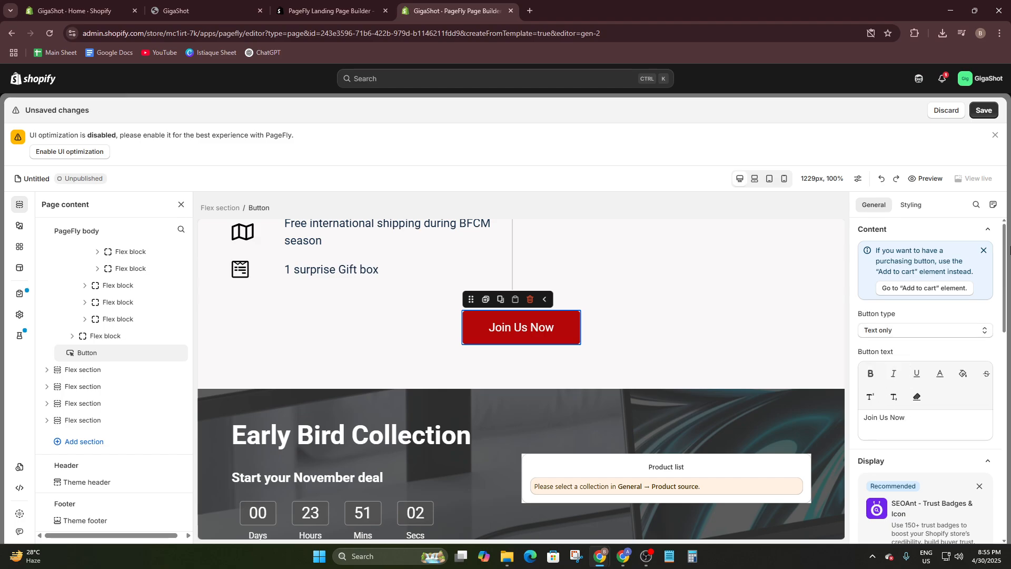
scroll(943, 369, down, 1)
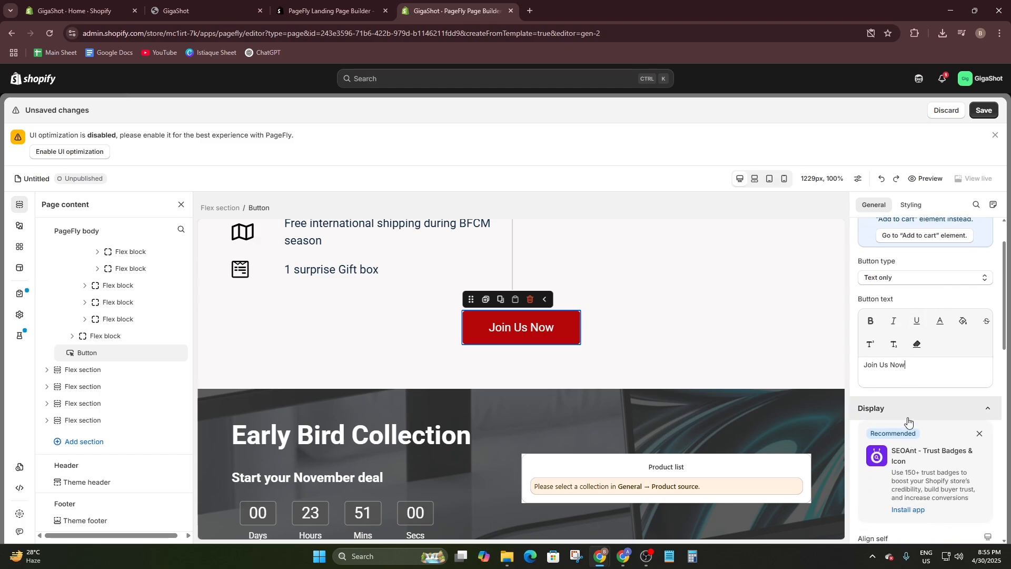
scroll(928, 361, down, 5)
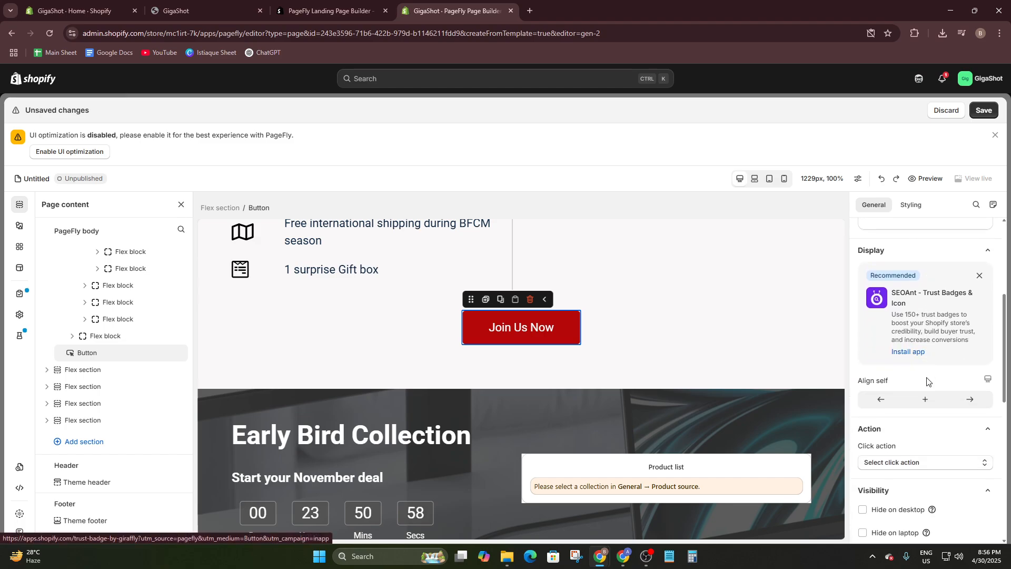
- Set the Join Us Now button's click action to Go to URL and open its URL selection
click(885, 358)
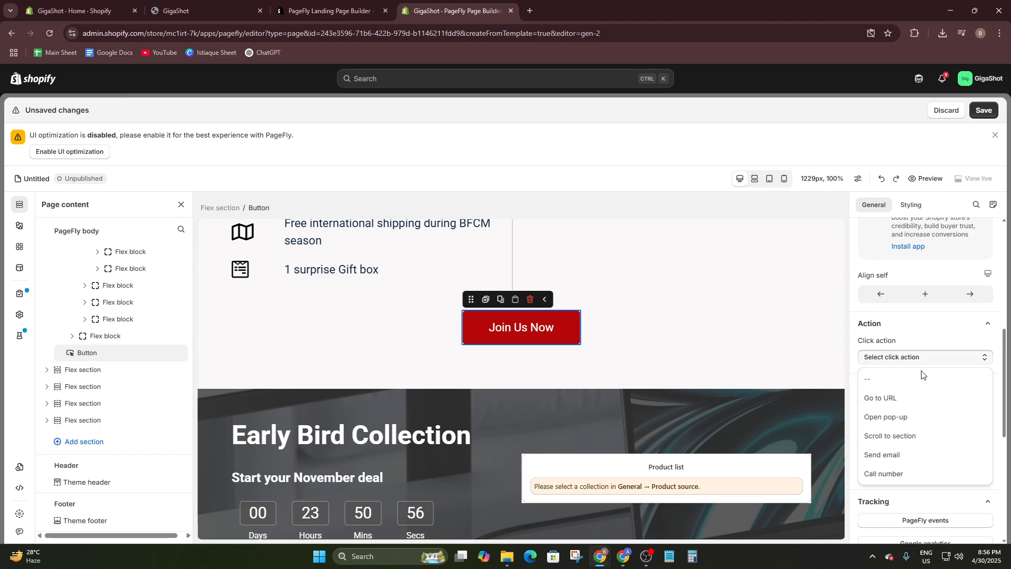
click(897, 403)
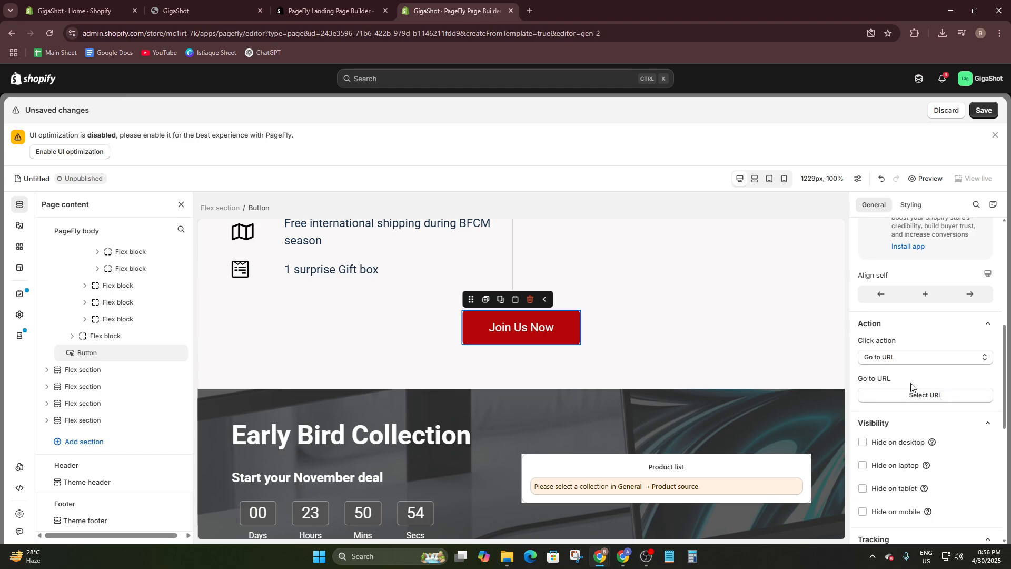
click(921, 395)
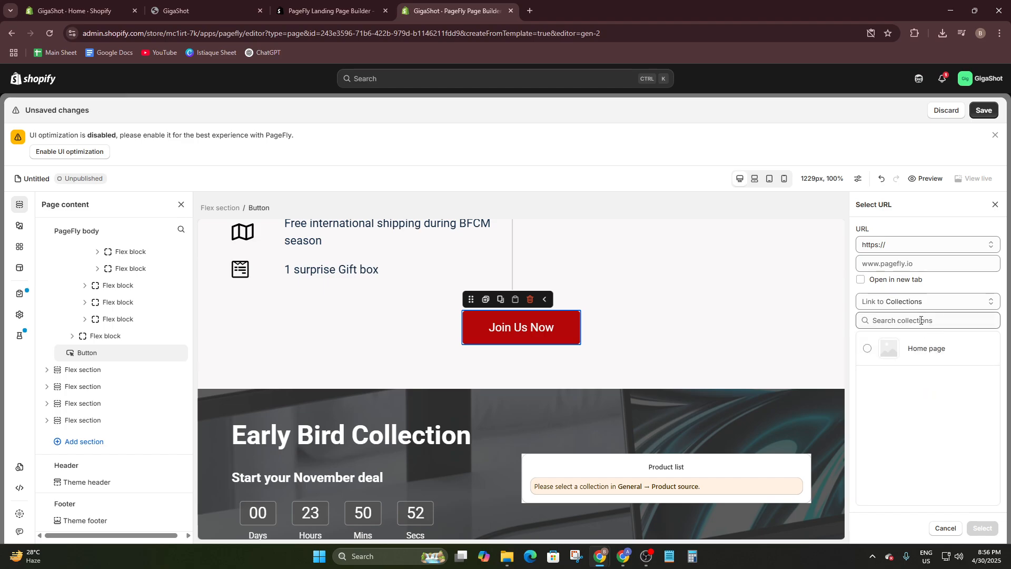
- Link the Join Us Now button to the product "Throwing Shells Soft Bullet Toy Gun Automatically Loaded"
click(900, 246)
click(900, 248)
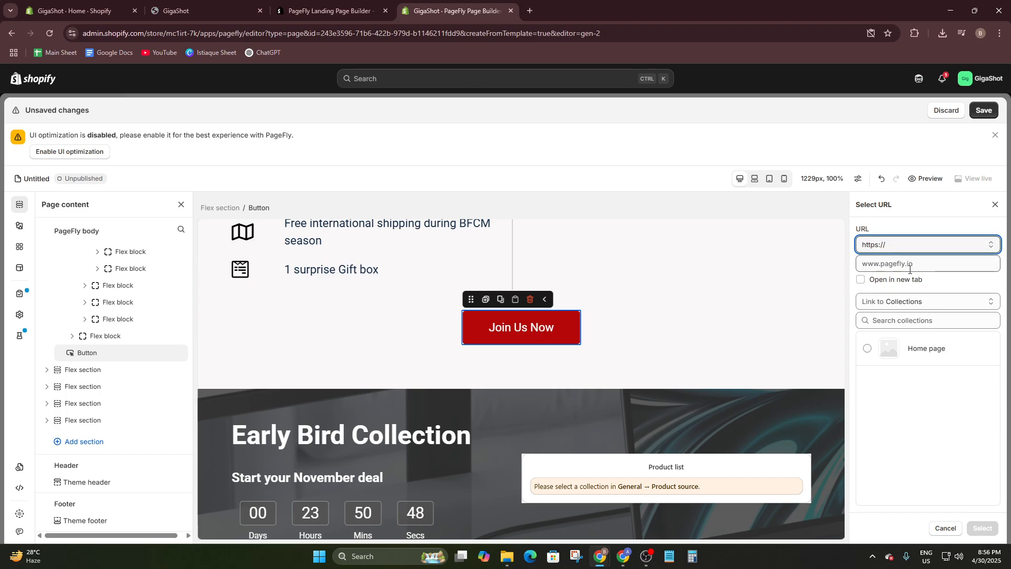
click(911, 305)
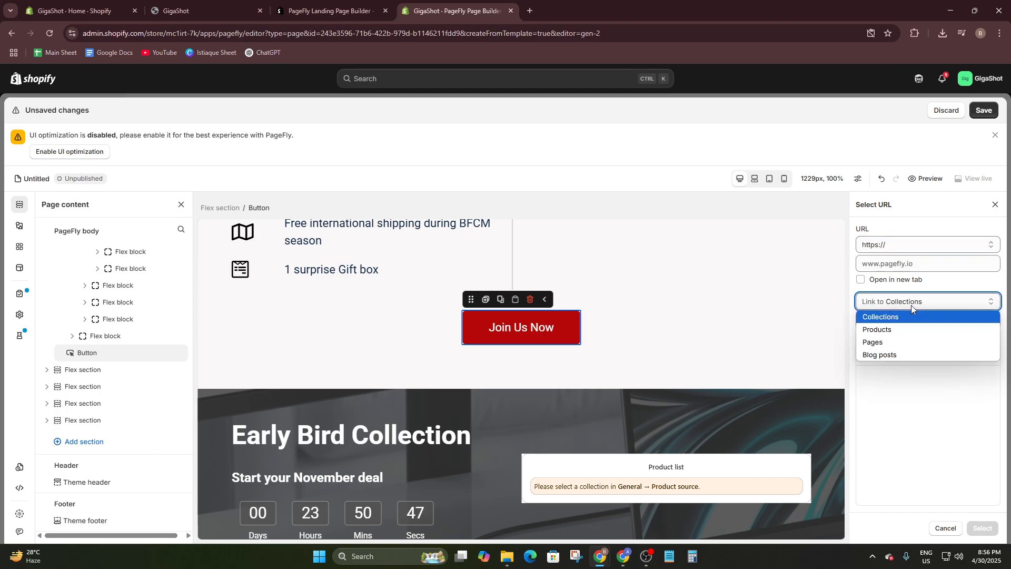
click(893, 330)
scroll(885, 380, down, 5)
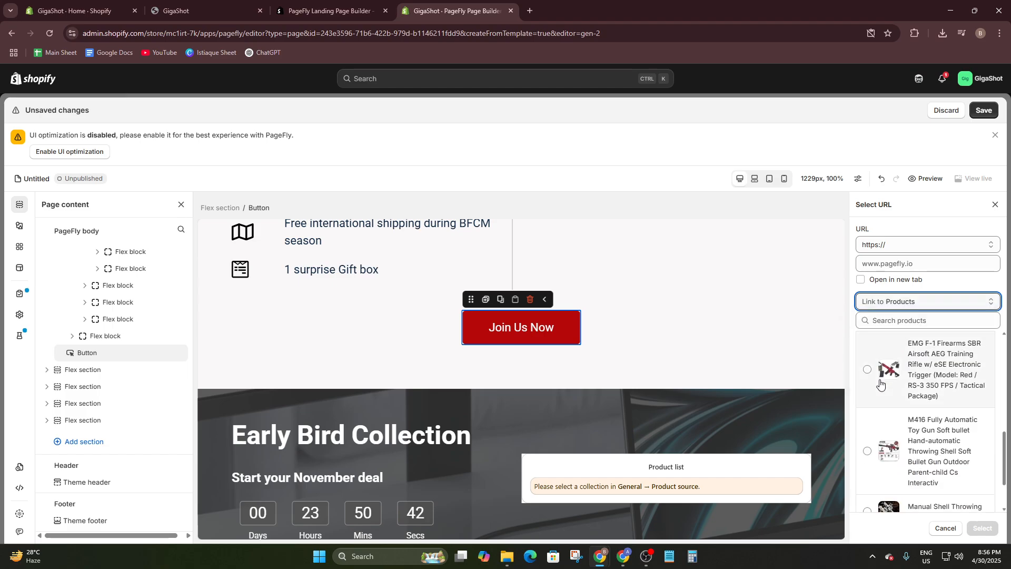
scroll(877, 379, up, 5)
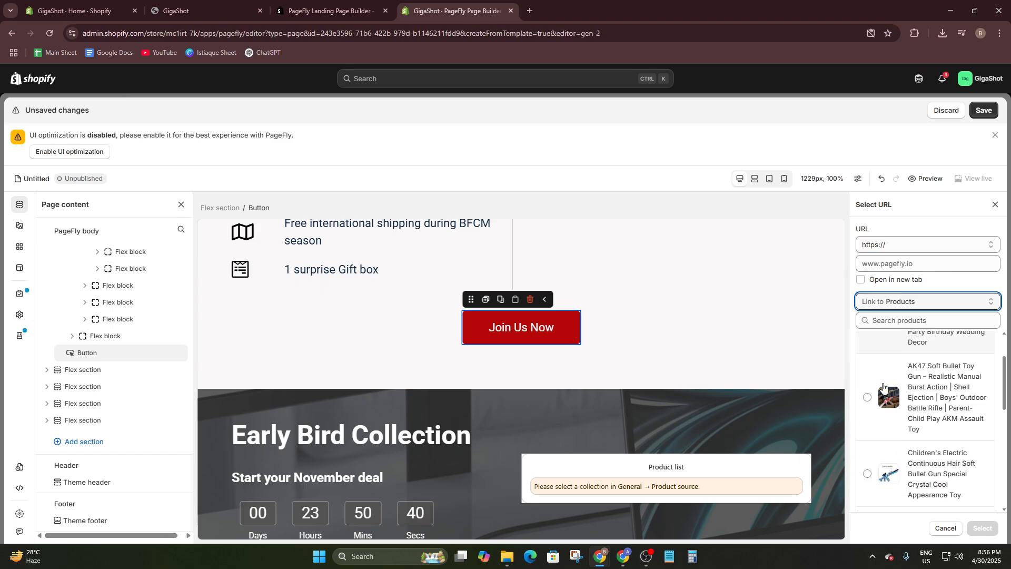
scroll(871, 375, down, 5)
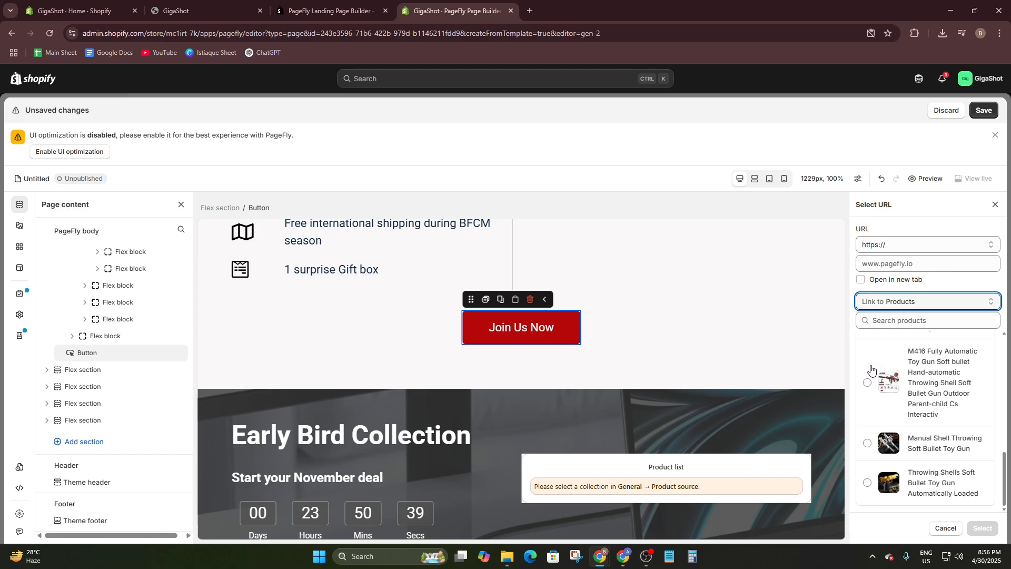
click(865, 489)
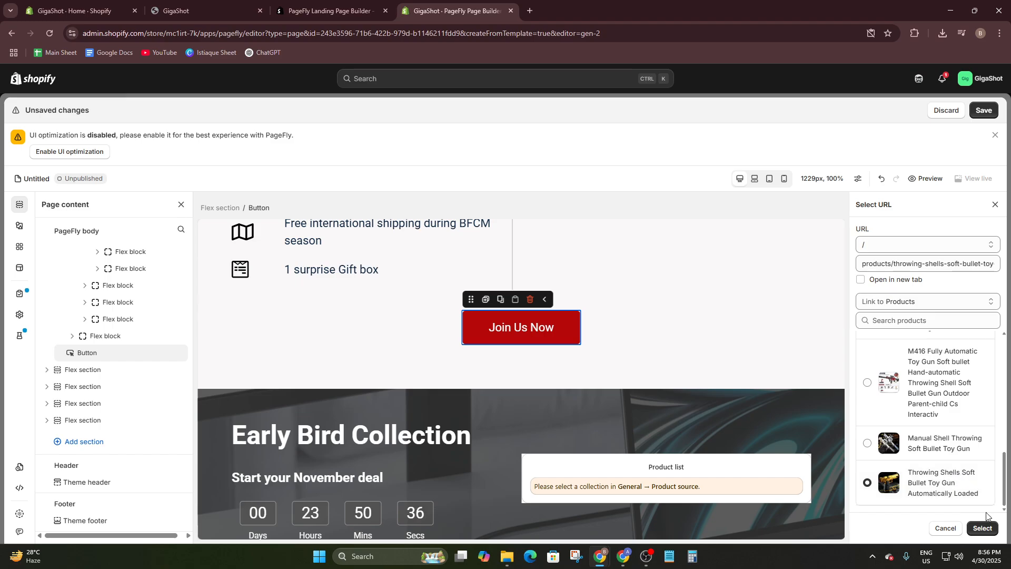
click(983, 529)
- Change the discount heading under "Sale up to" in the hero section to 25%
scroll(917, 355, down, 4)
scroll(632, 277, up, 15)
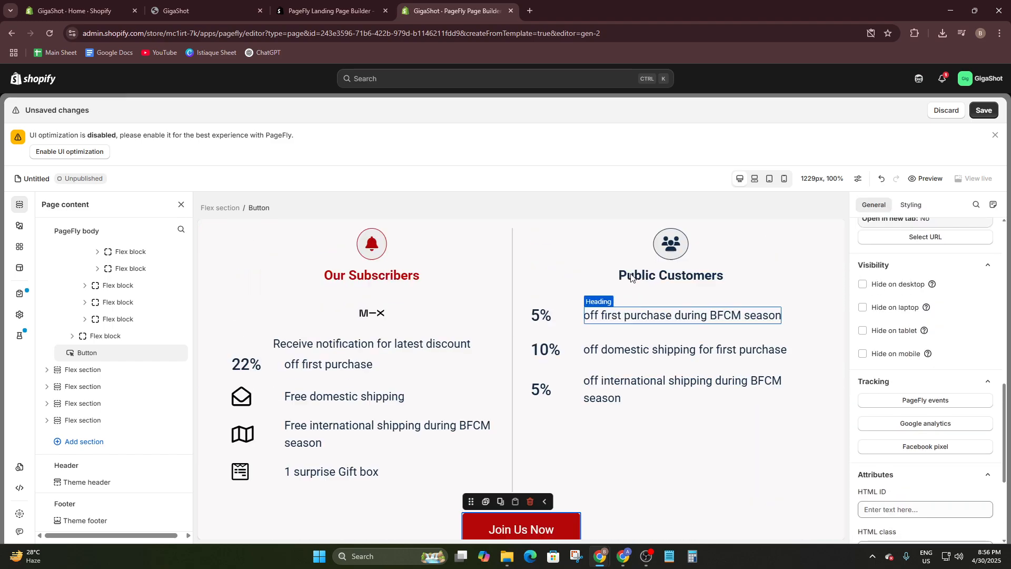
scroll(631, 276, up, 5)
click(606, 359)
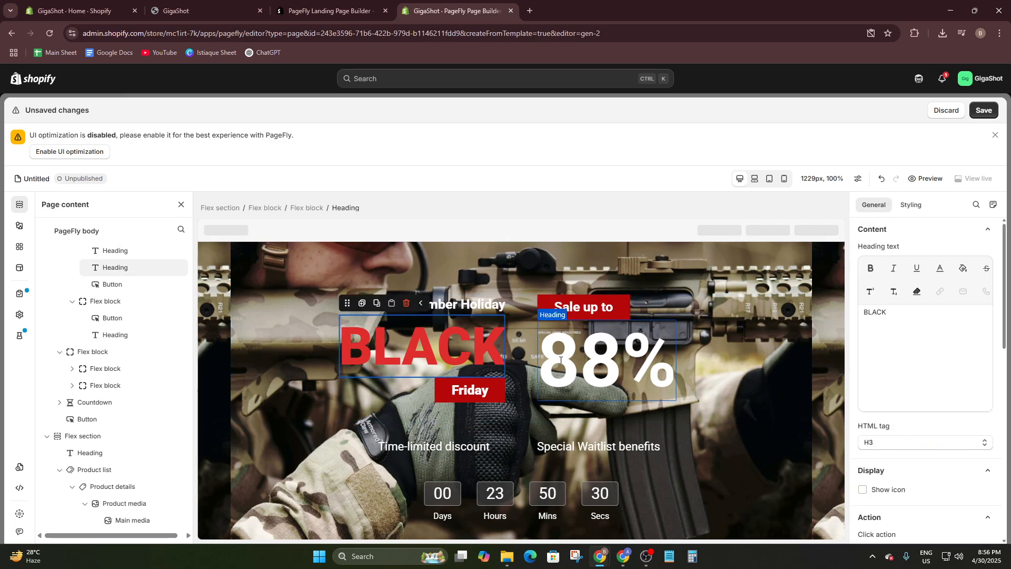
key(BackSpace)
key(BackSpace)
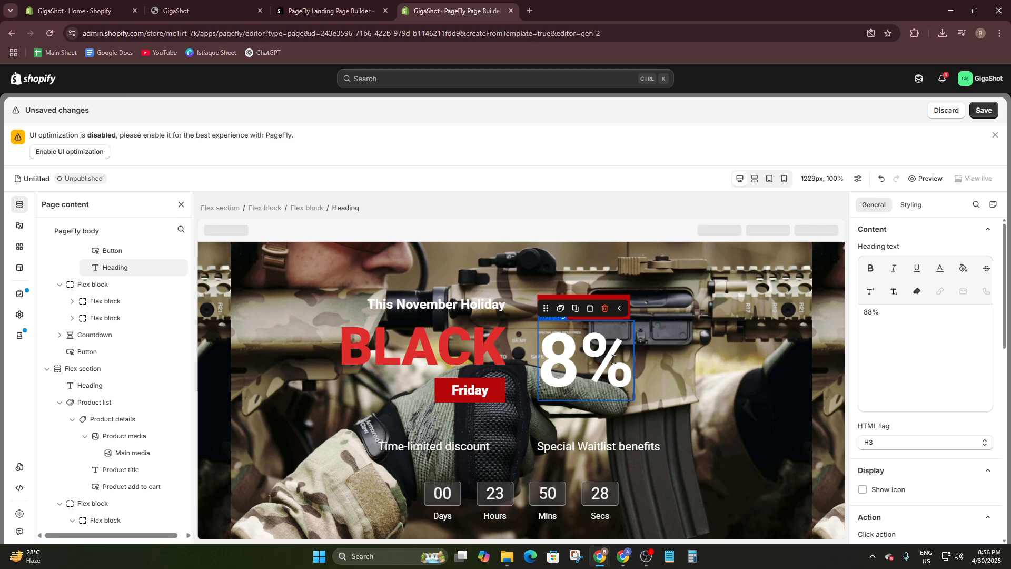
text(70)
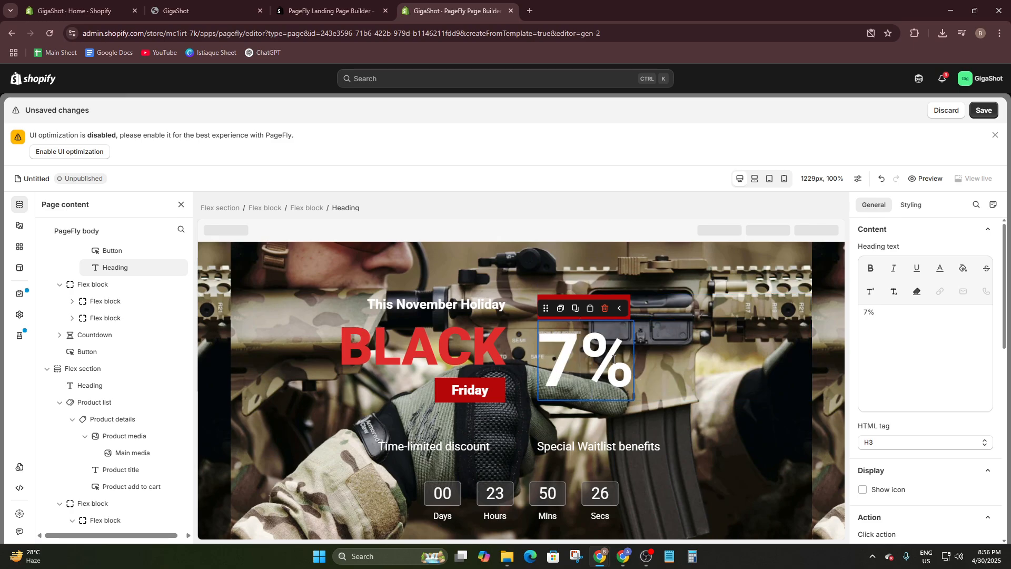
text(525)
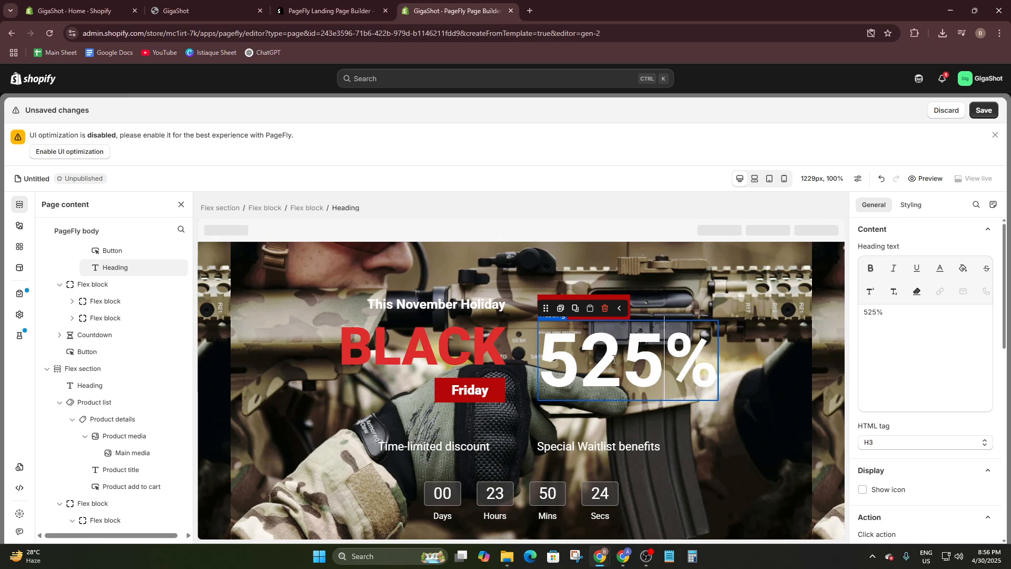
key(BackSpace)
key(BackSpace)
text(25)
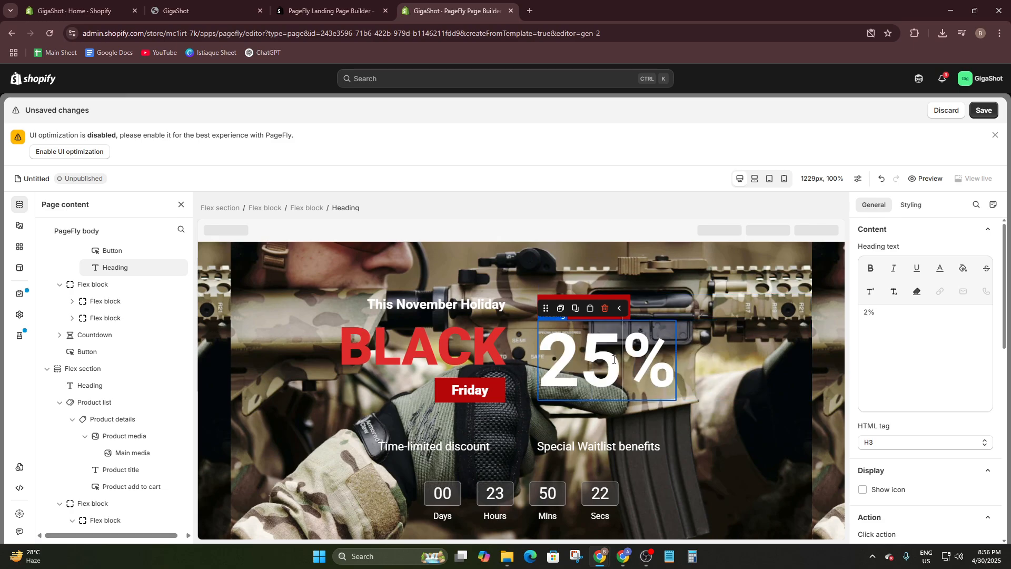
- Select the whole countdown element in the hero section to open its time settings
click(417, 446)
scroll(482, 410, down, 2)
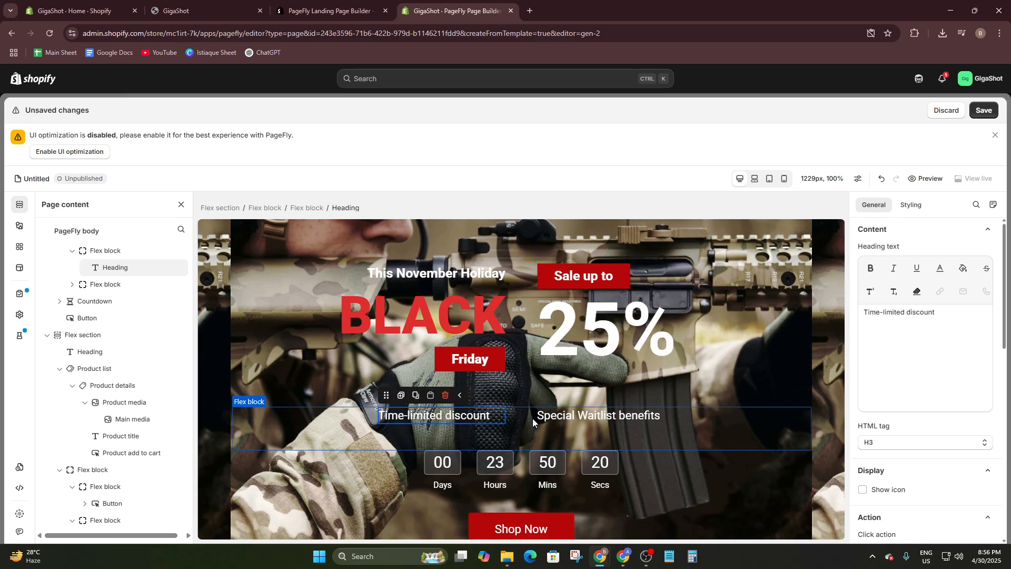
click(447, 393)
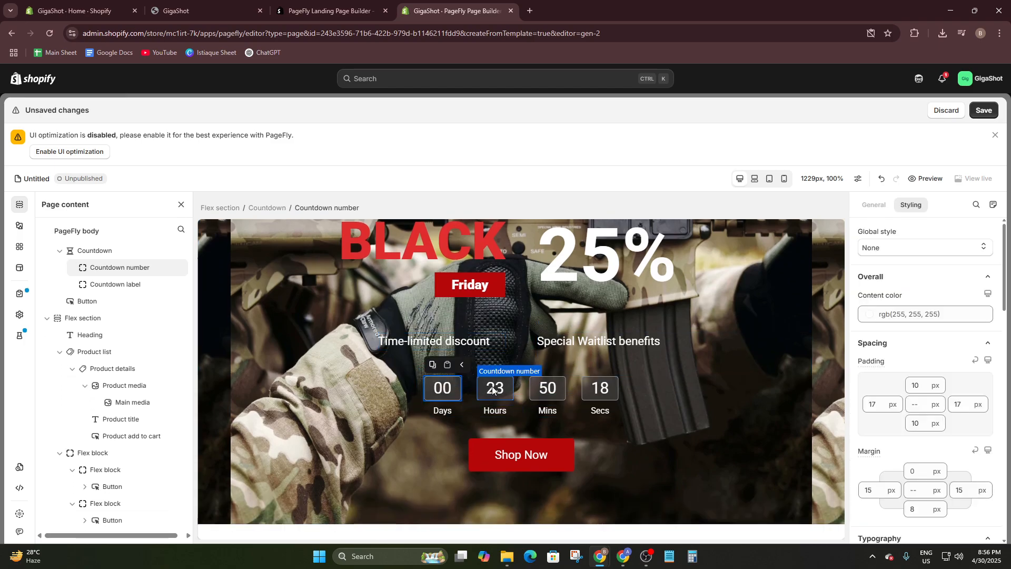
click(513, 387)
click(548, 387)
click(604, 388)
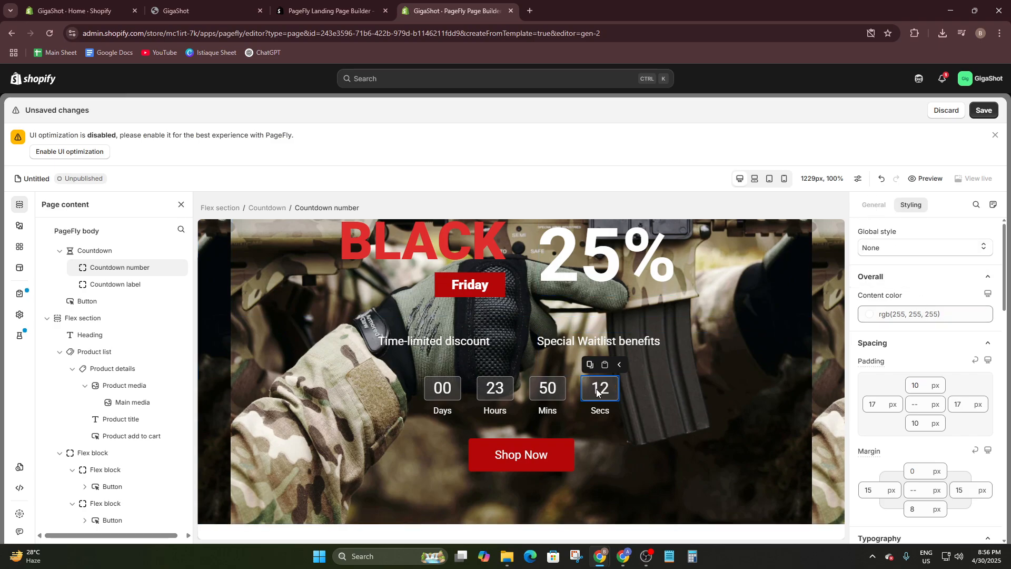
click(407, 390)
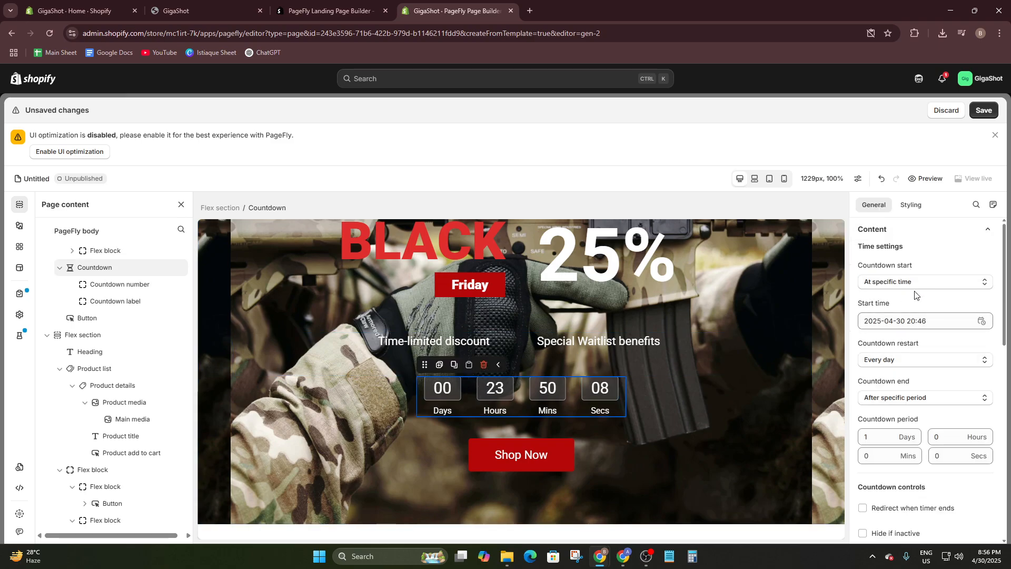
click(878, 321)
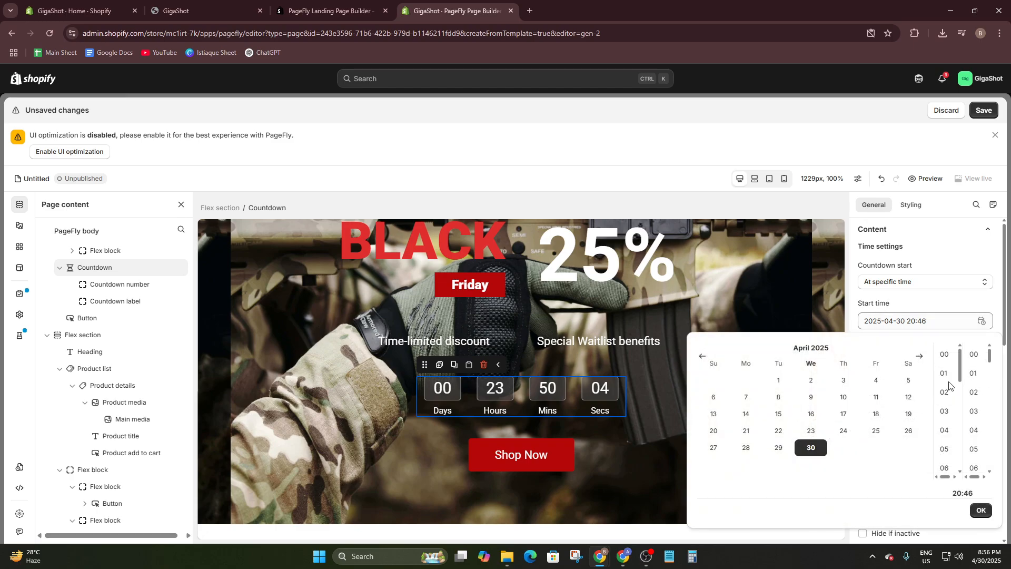
click(919, 357)
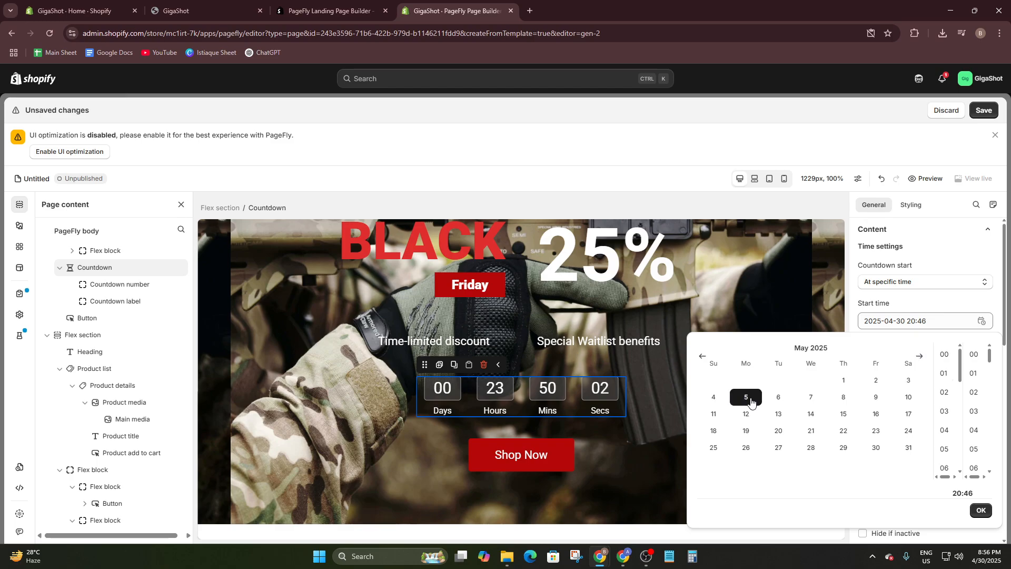
click(850, 386)
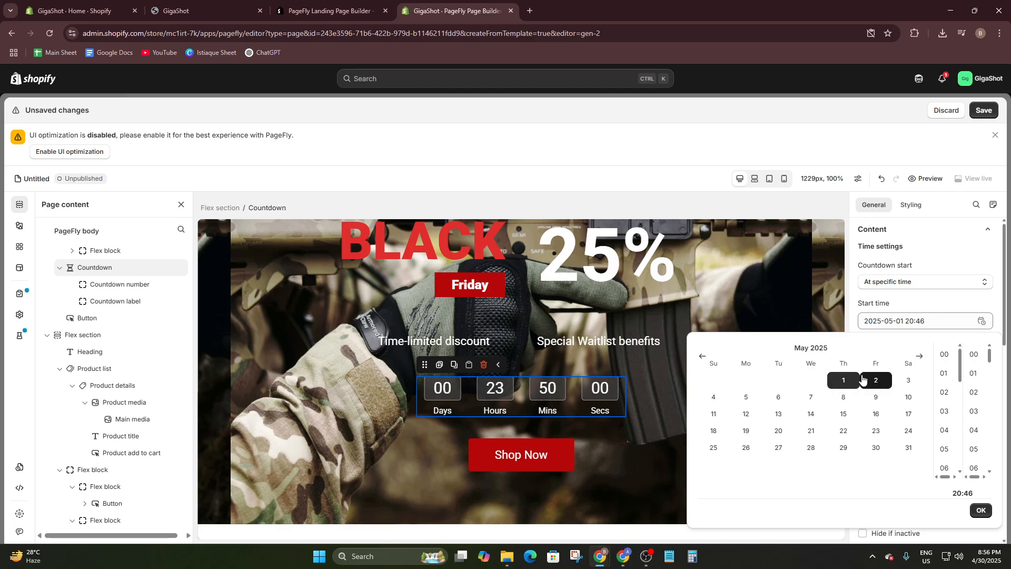
click(904, 402)
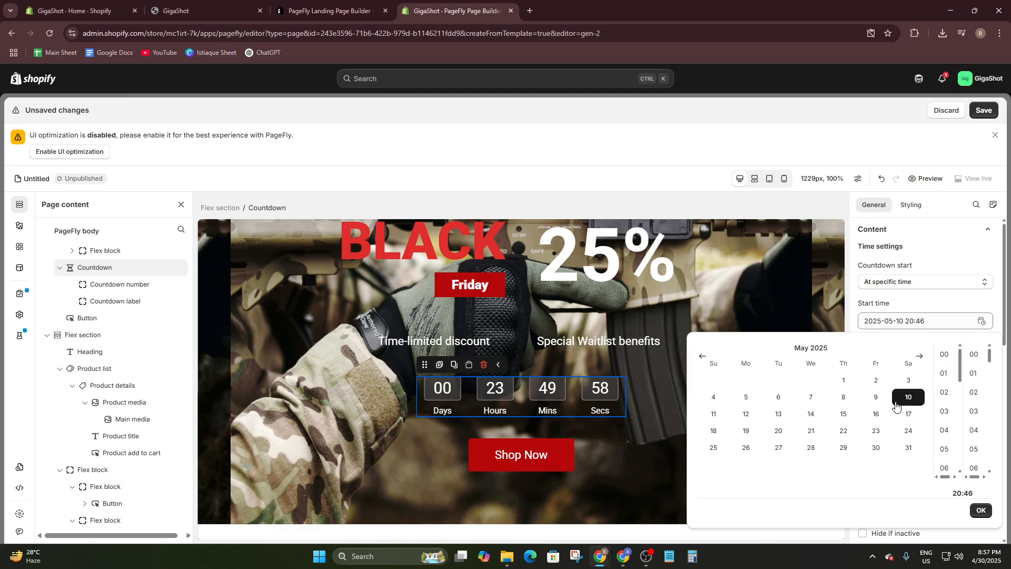
click(844, 382)
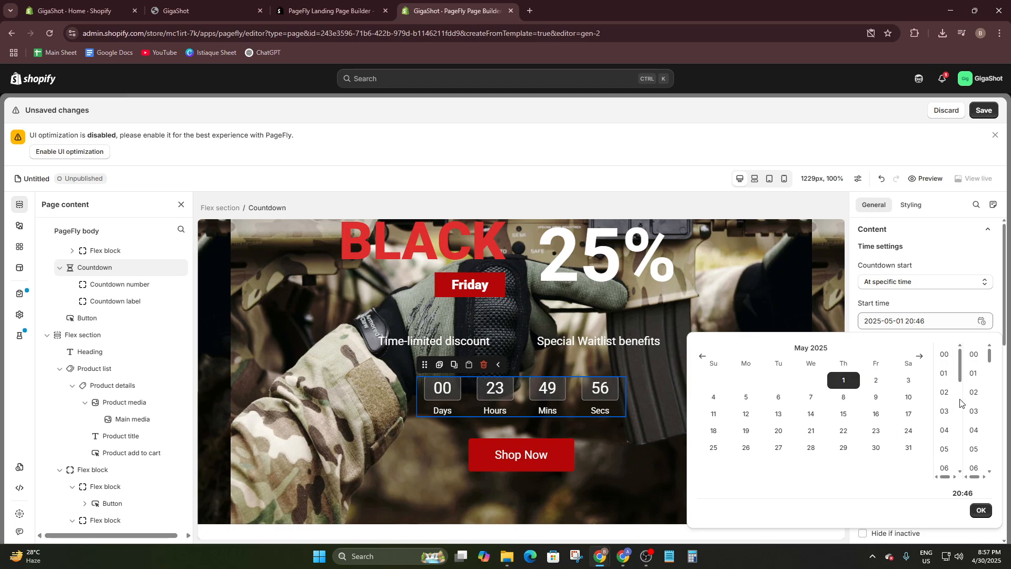
click(949, 359)
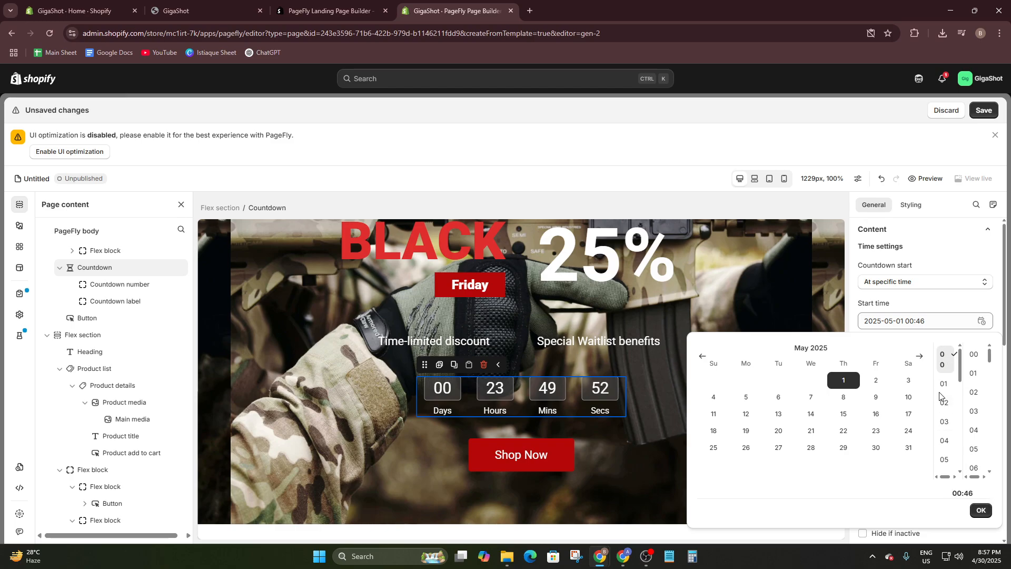
click(981, 510)
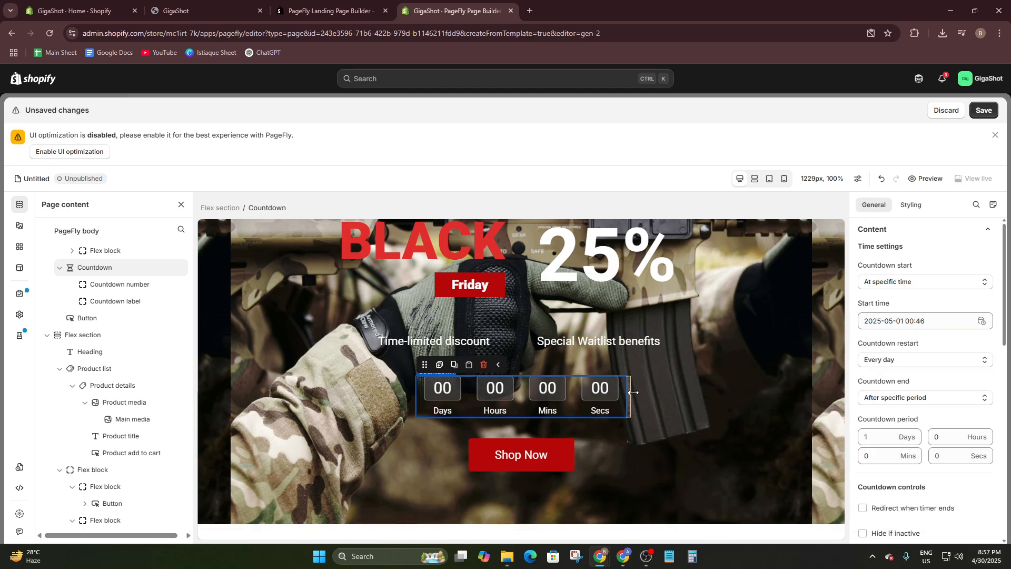
- Try May 2 as the countdown's start date and undo the start time changes
click(899, 325)
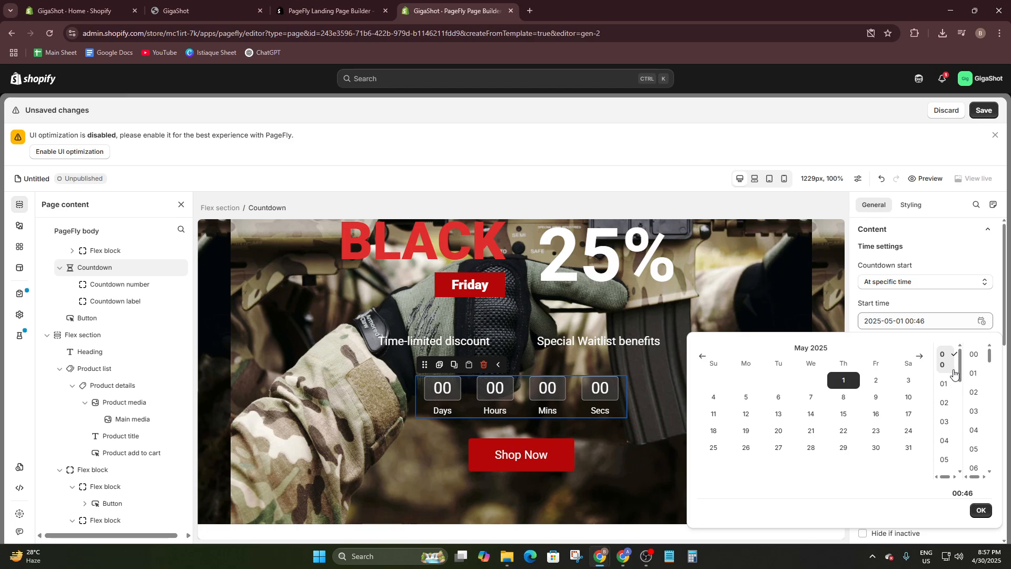
click(877, 380)
key(ctrl+z)
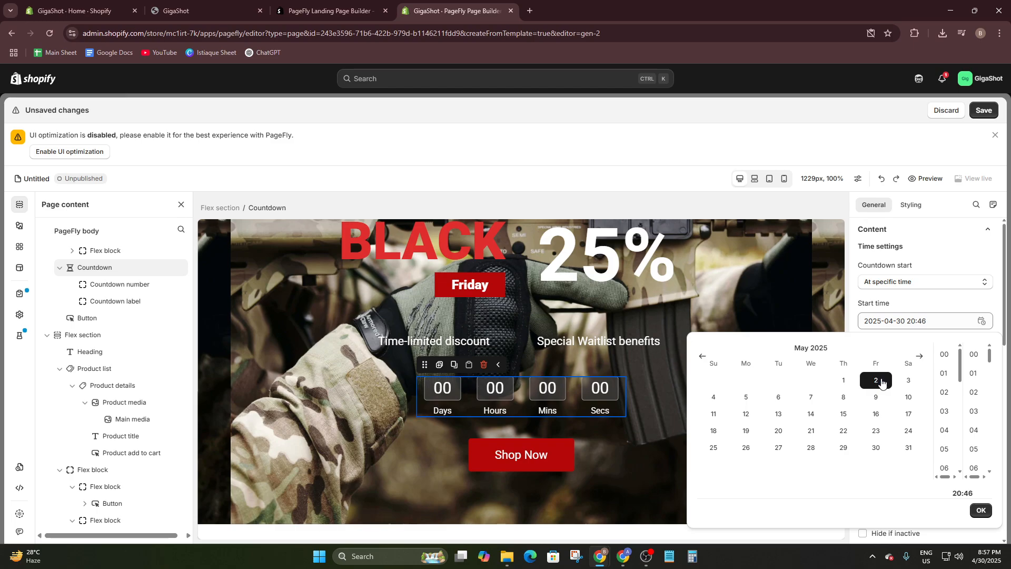
scroll(947, 404, down, 4)
scroll(946, 419, up, 4)
click(843, 382)
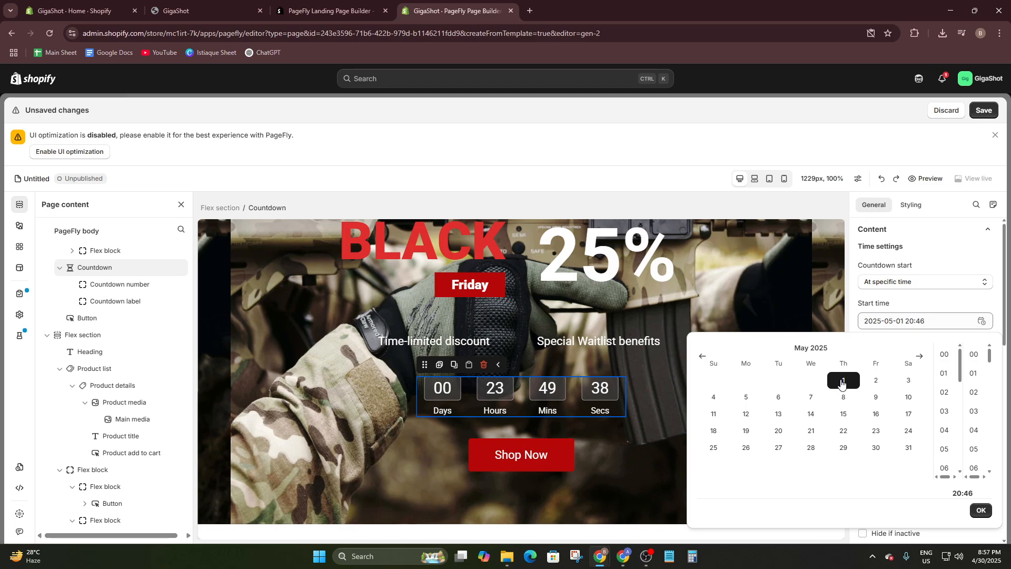
click(980, 512)
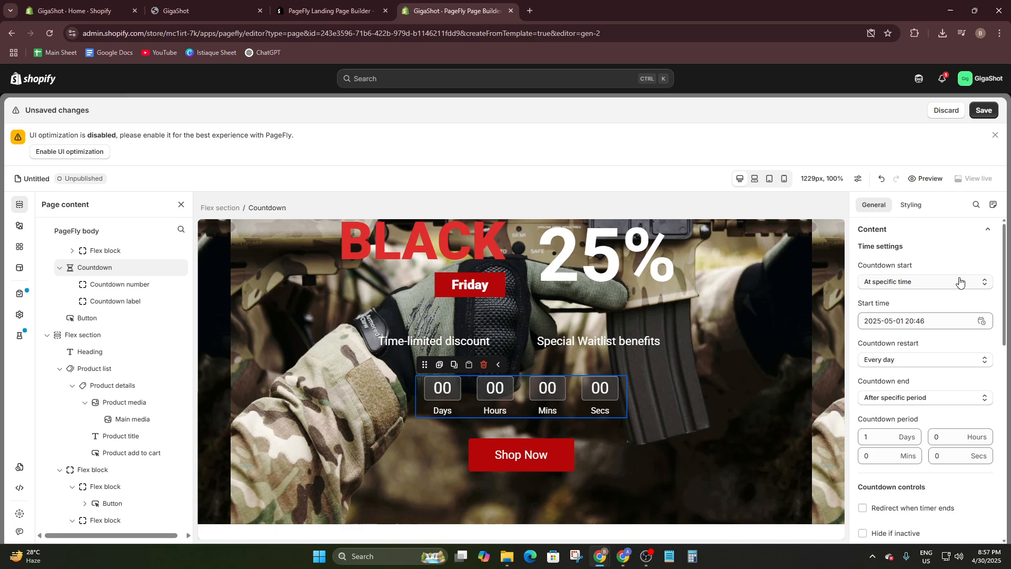
click(948, 322)
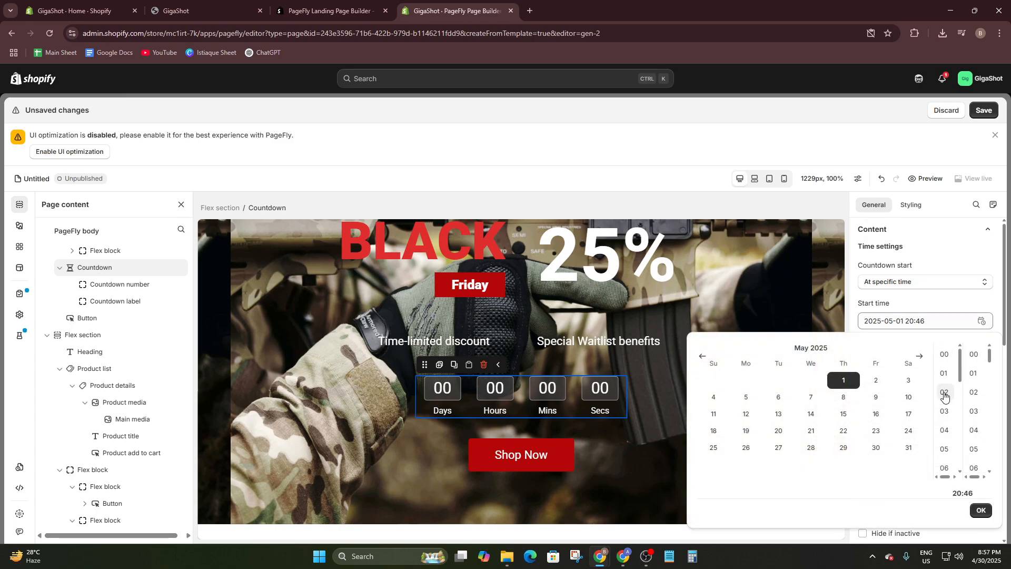
scroll(945, 396, down, 6)
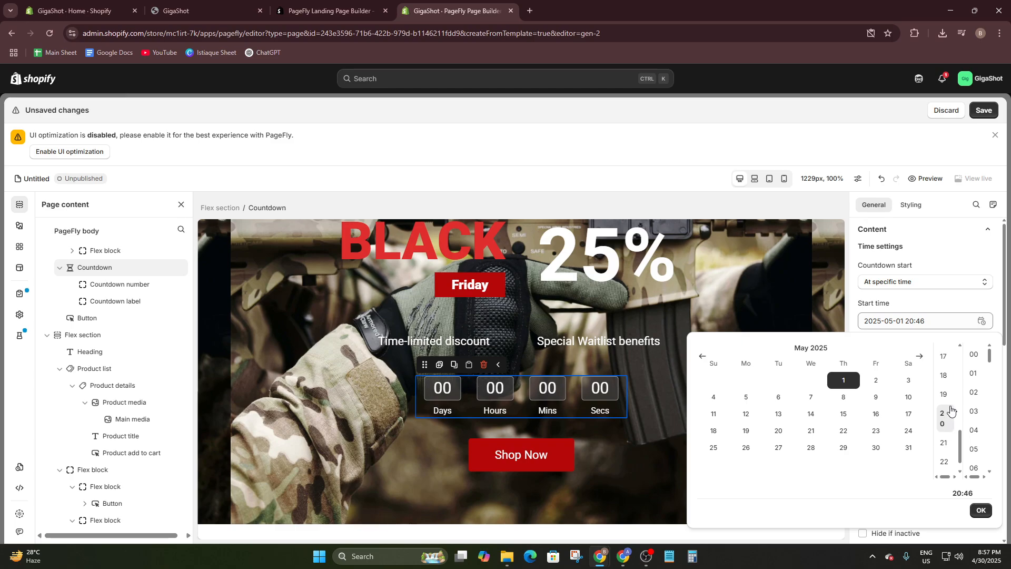
click(945, 463)
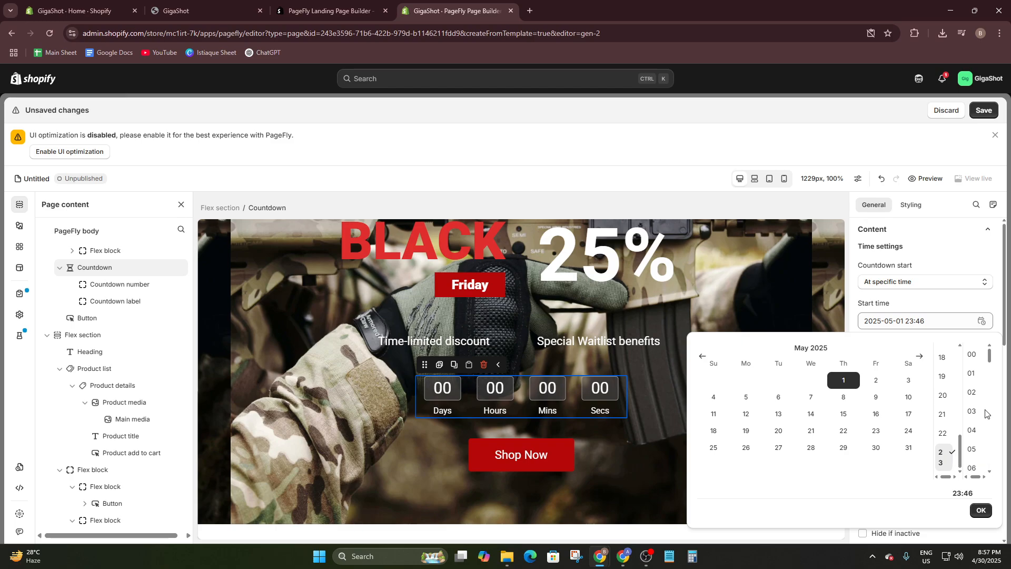
click(973, 357)
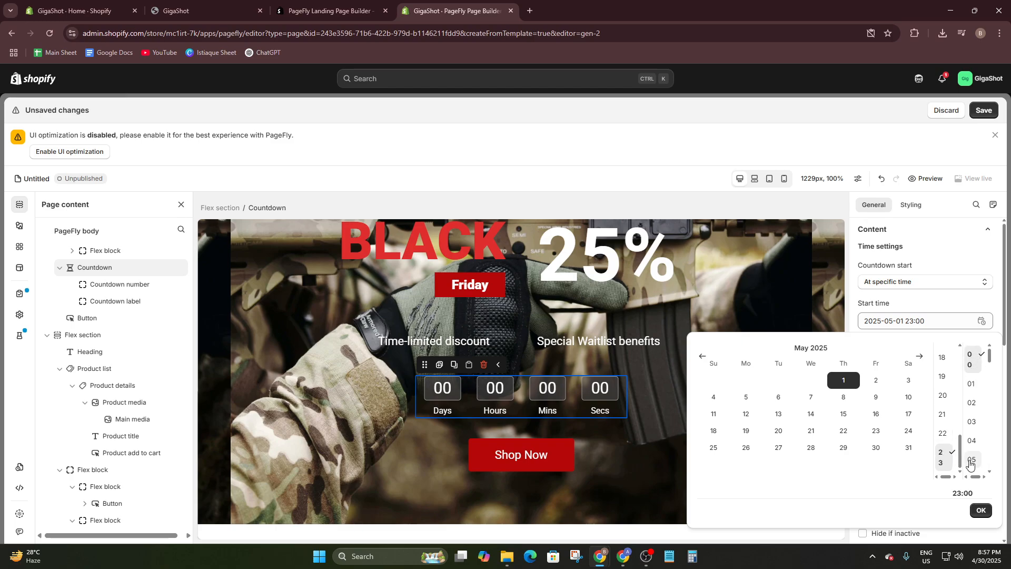
scroll(974, 426, down, 15)
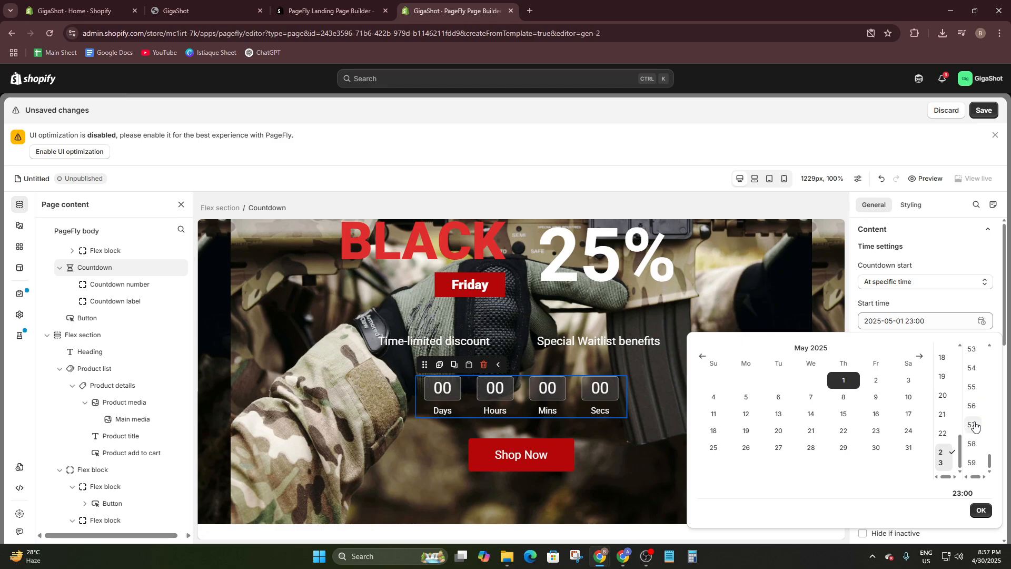
click(967, 466)
click(982, 510)
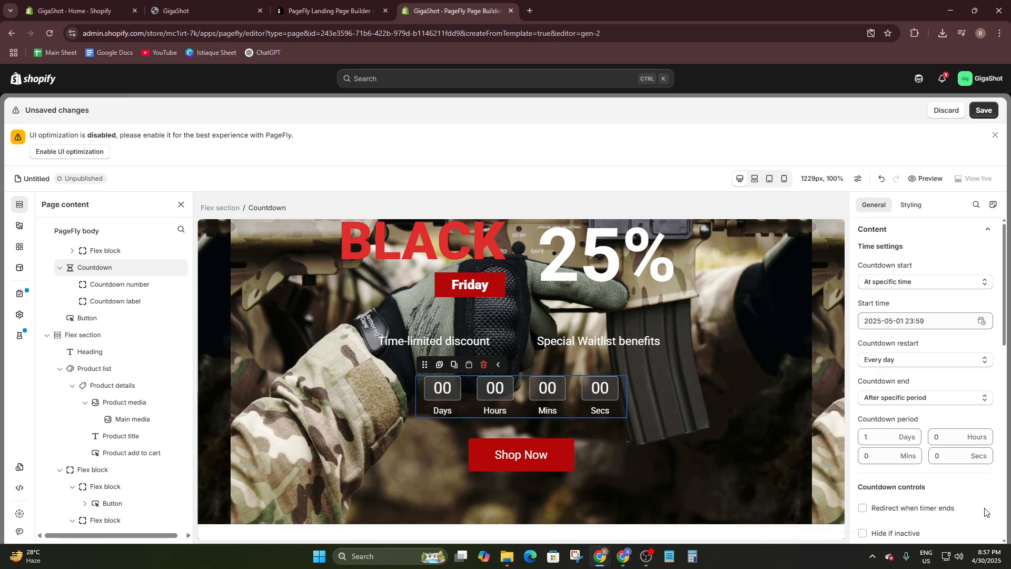
- Review the available countdown restart intervals, keeping Every day
click(897, 362)
click(898, 365)
click(898, 365)
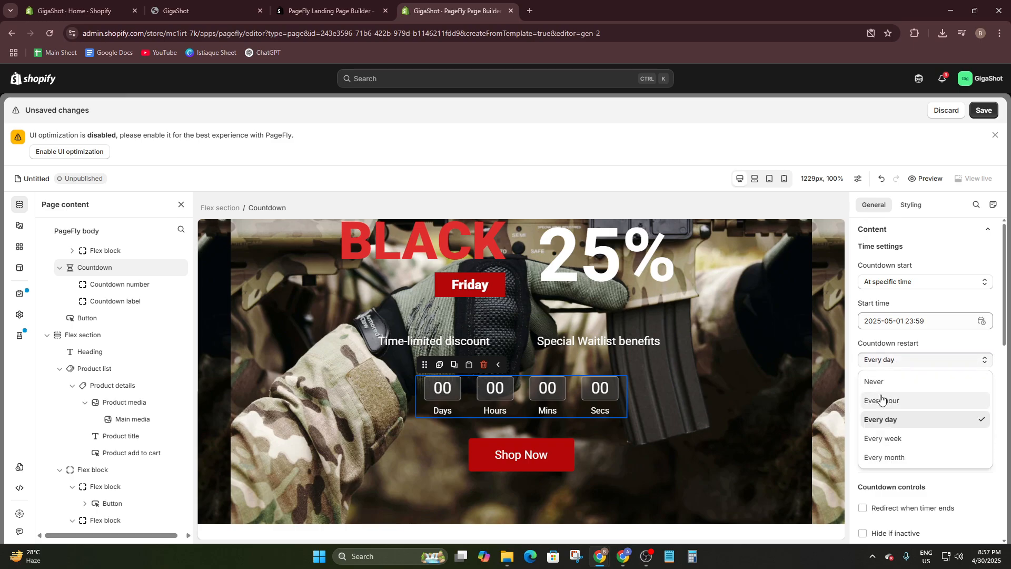
click(920, 367)
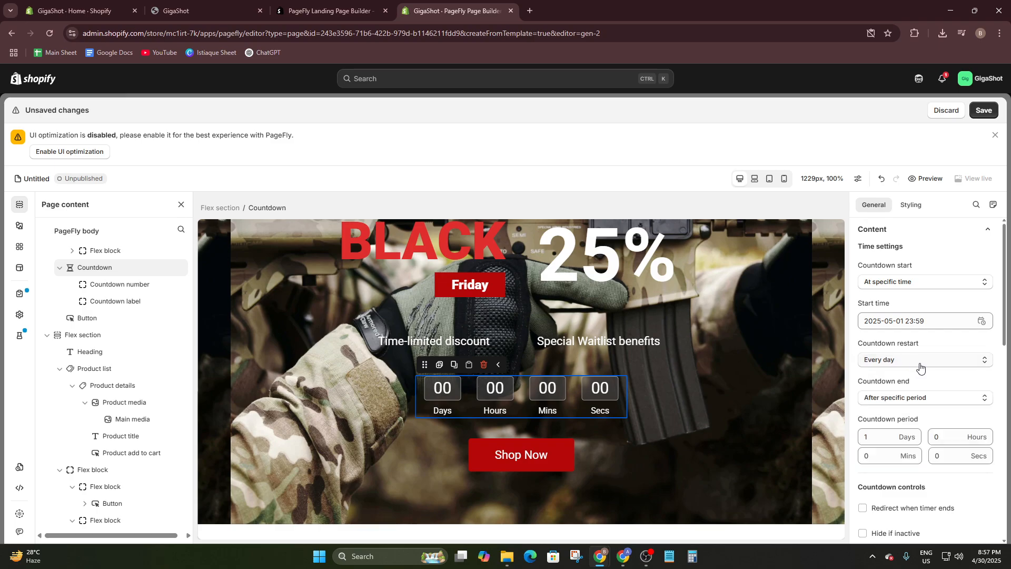
scroll(894, 361, down, 1)
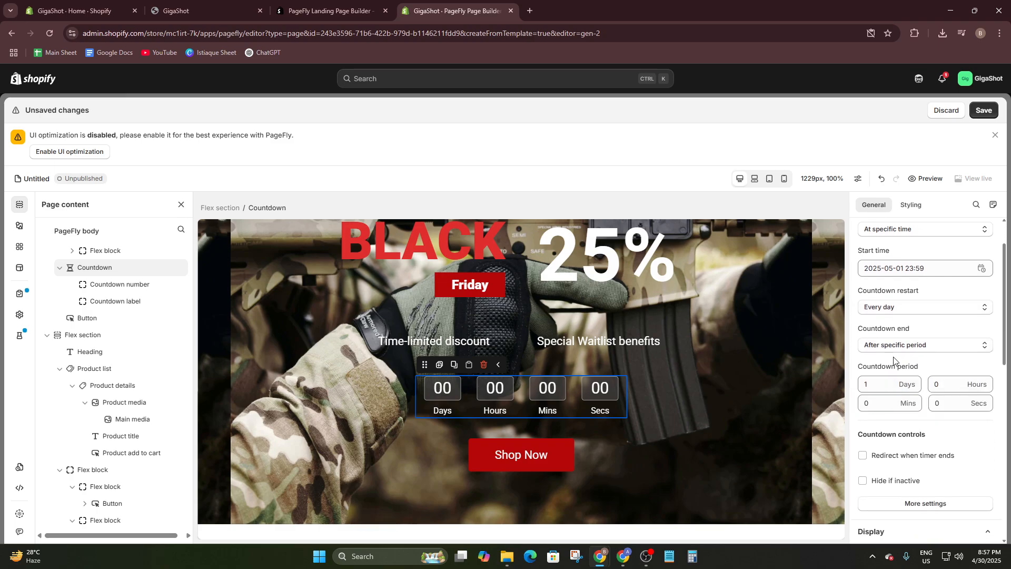
click(904, 345)
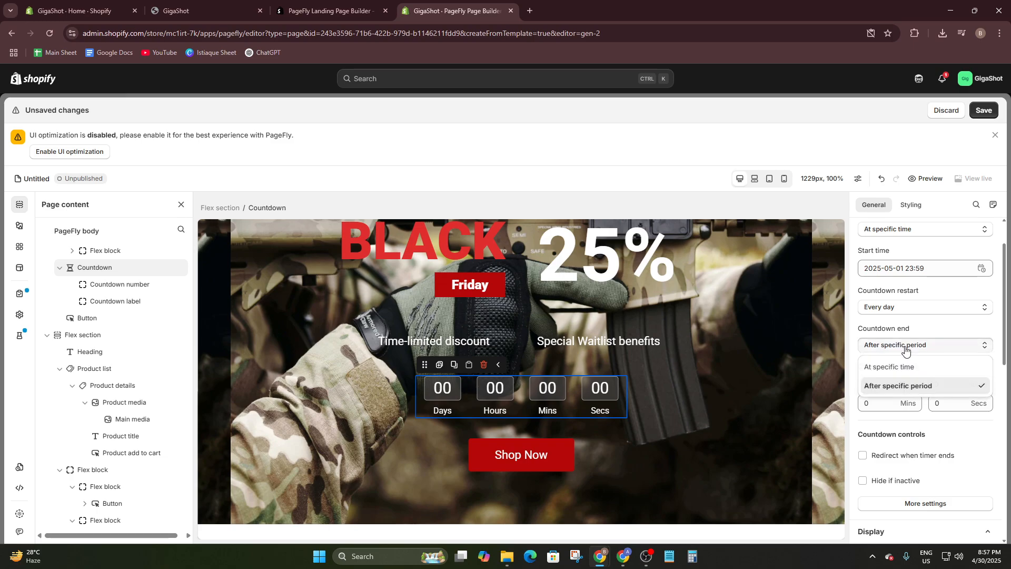
click(921, 369)
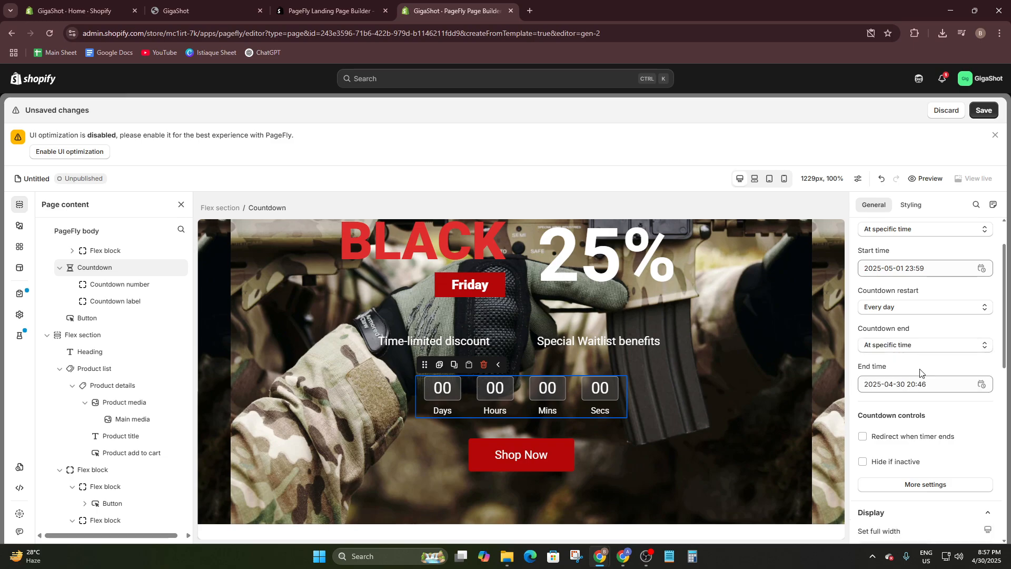
click(943, 384)
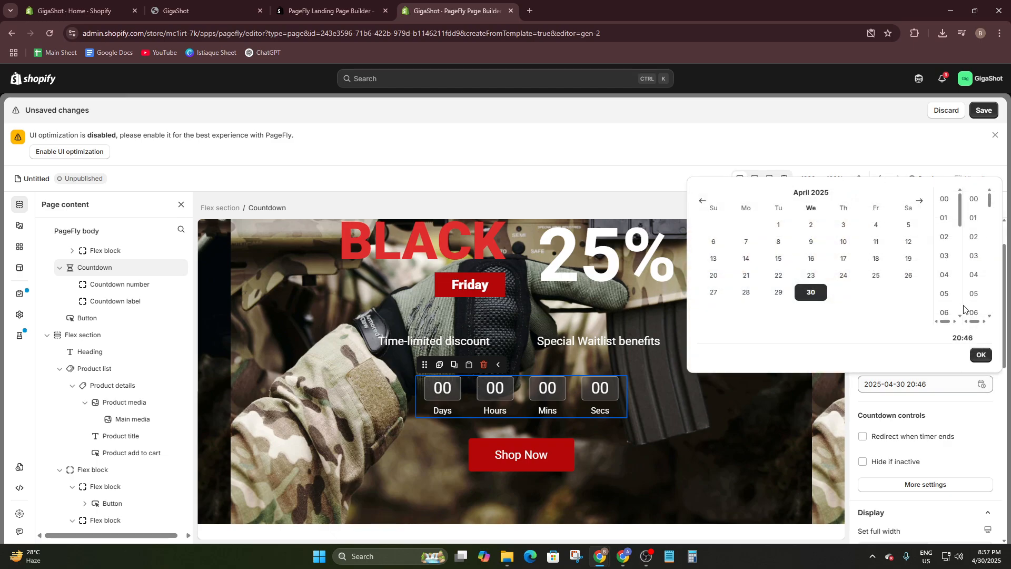
click(843, 242)
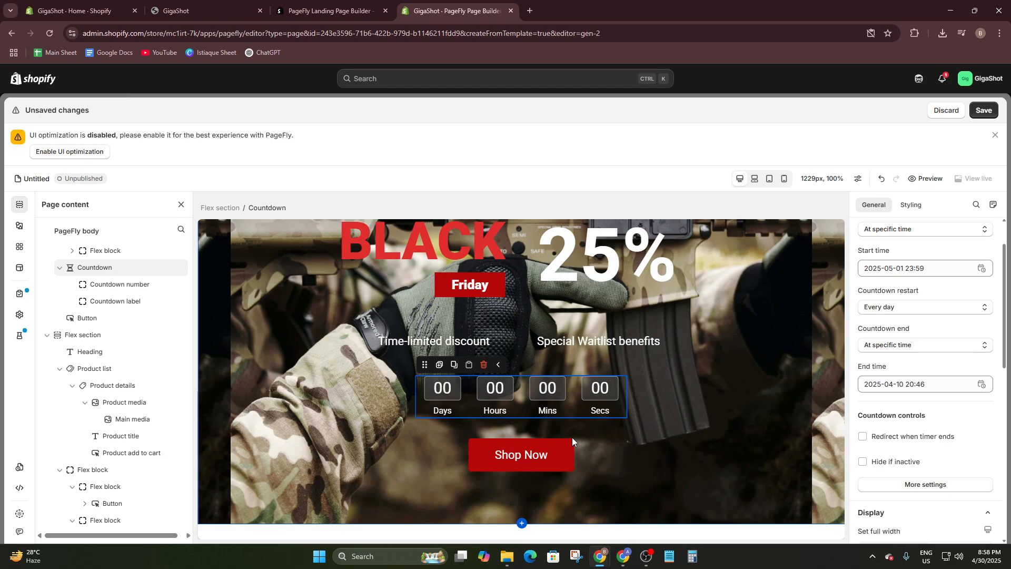
- Examine the hero section in the laptop, tablet and mobile layouts, and return to the desktop layout
click(430, 439)
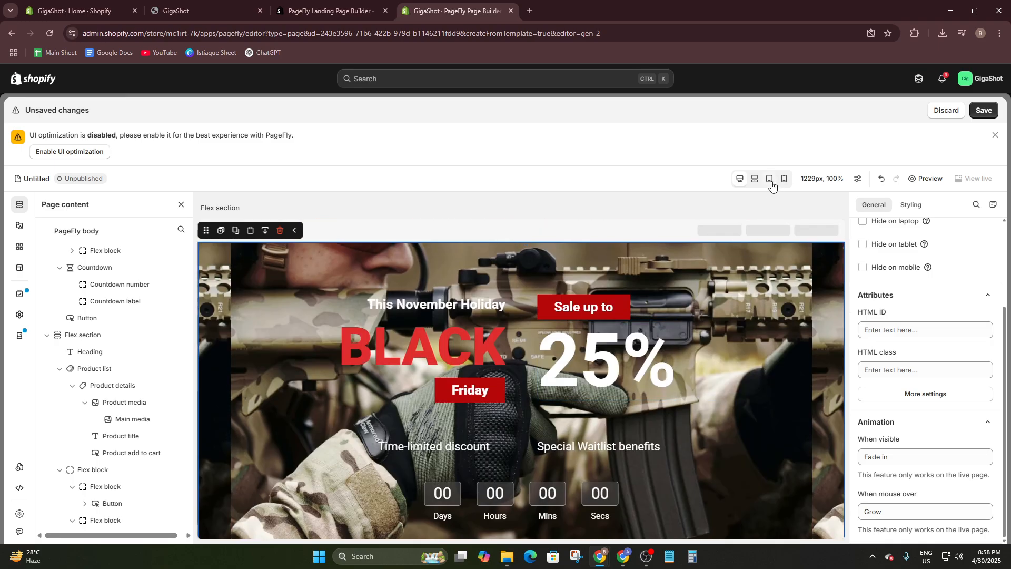
click(755, 180)
click(770, 179)
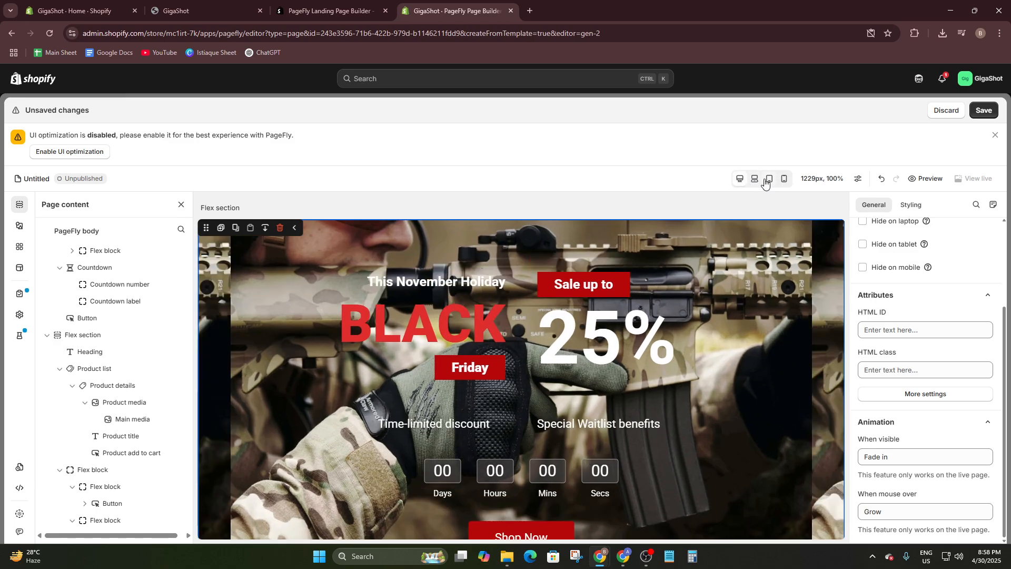
click(783, 180)
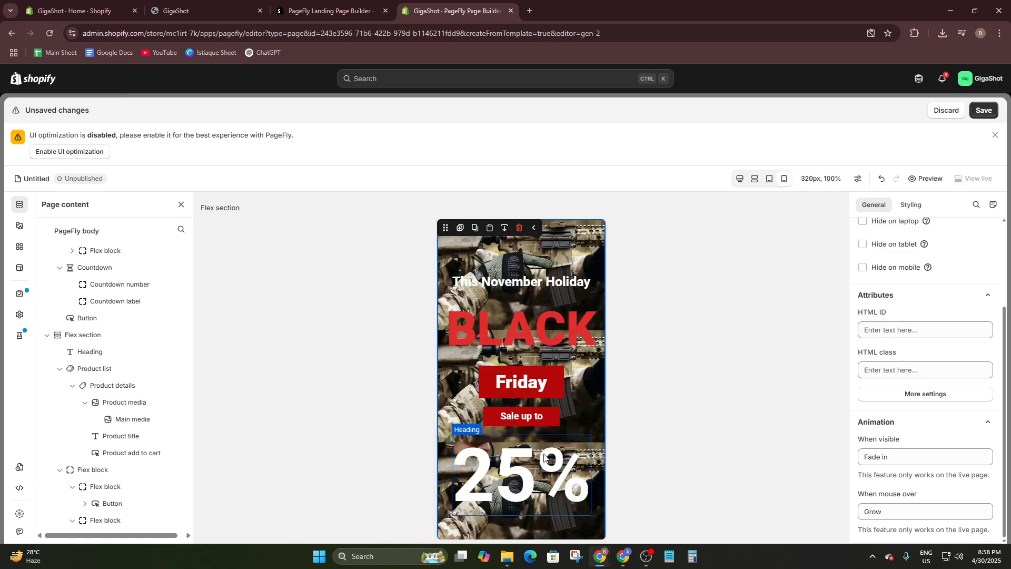
scroll(543, 462, down, 6)
scroll(550, 394, up, 4)
click(551, 391)
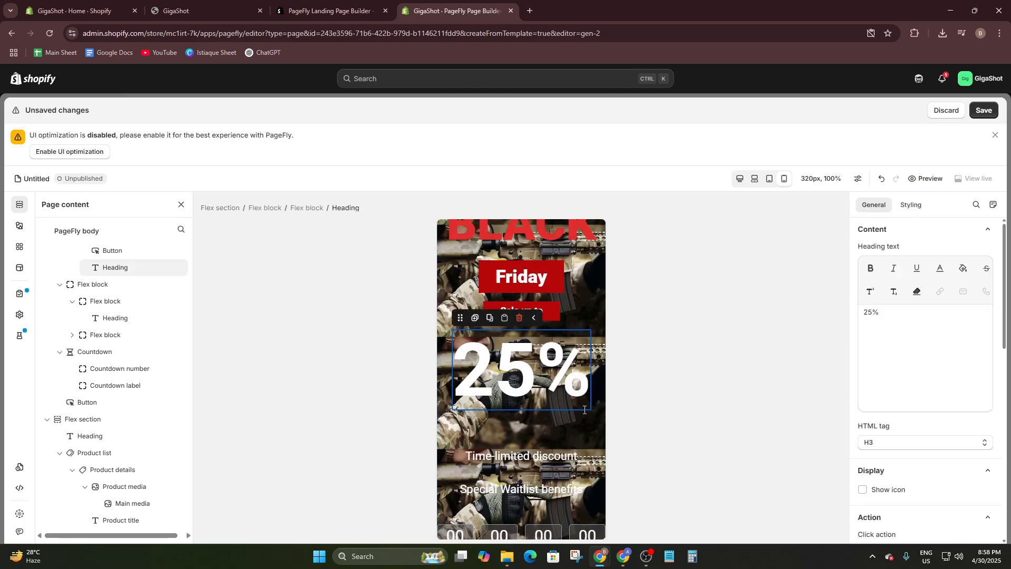
scroll(900, 359, down, 10)
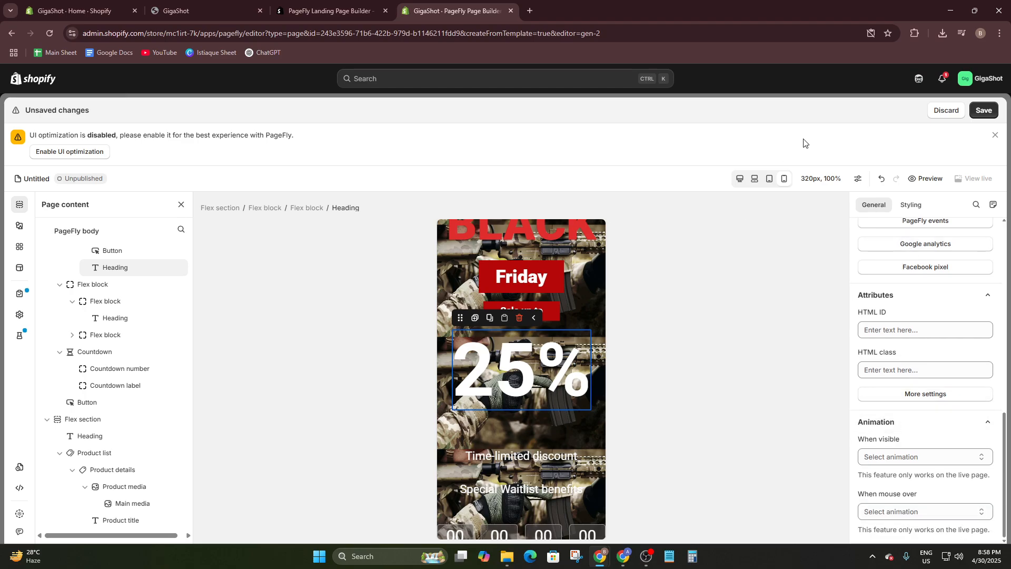
click(740, 179)
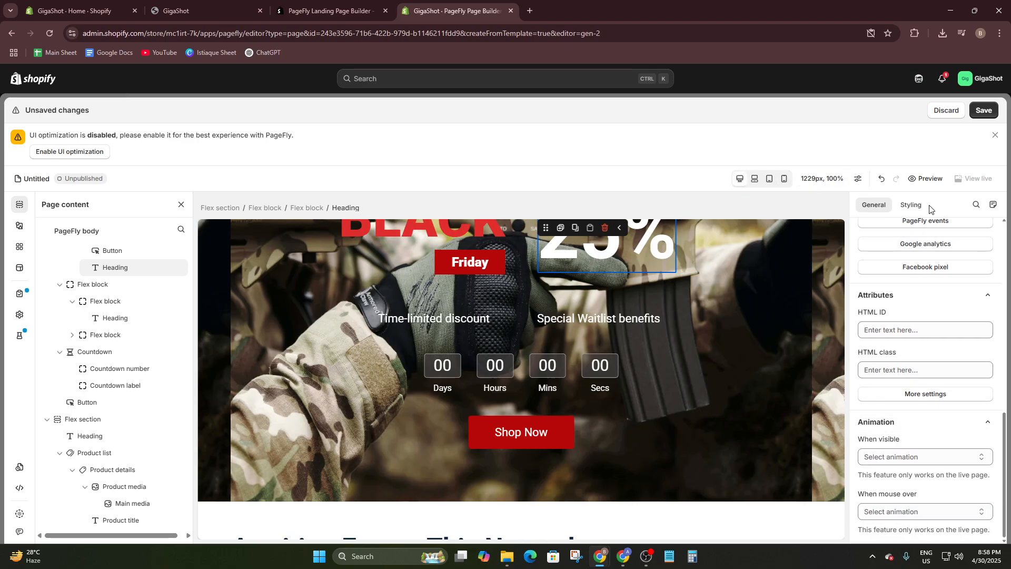
scroll(586, 344, up, 3)
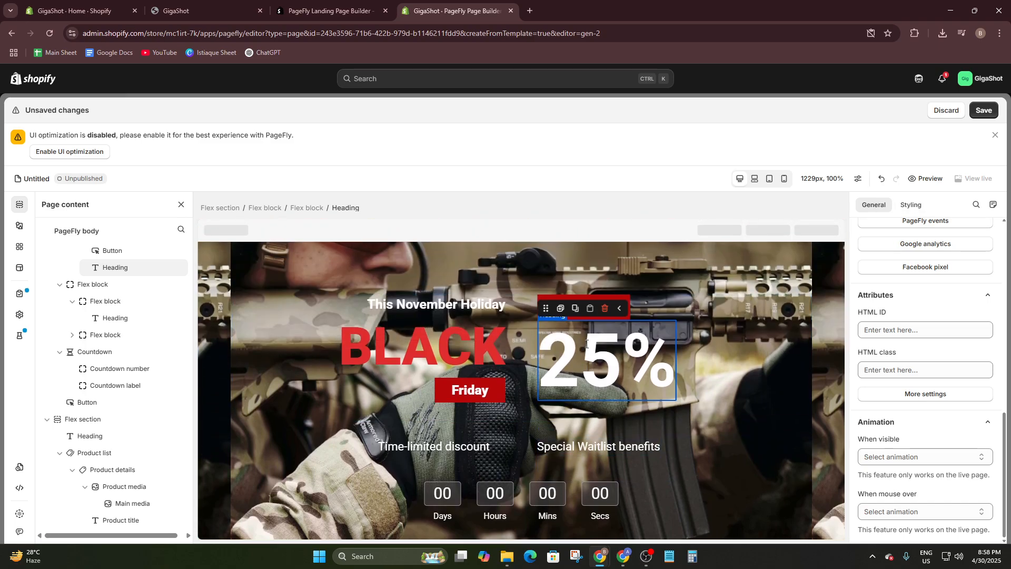